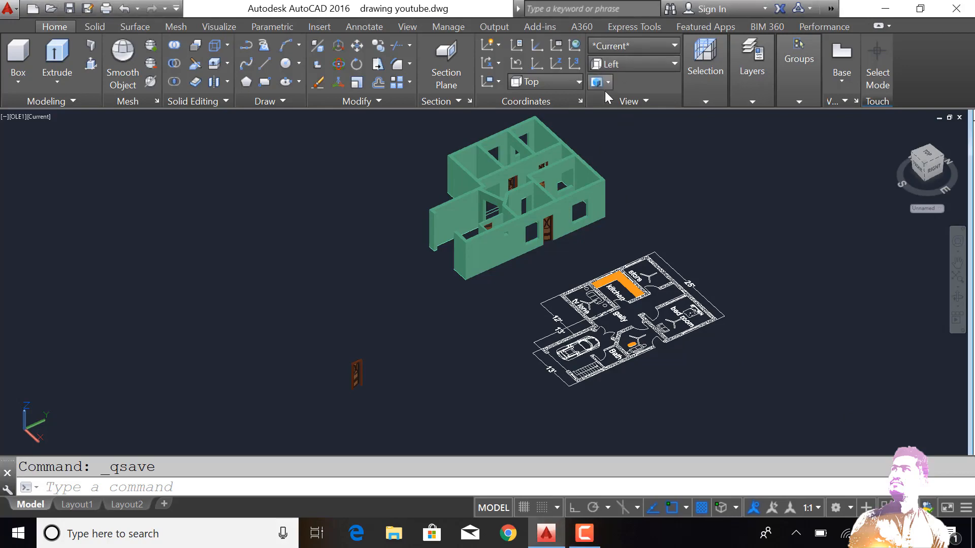
# Step: Set the model to the Right view with the 2D Wireframe visual style
pyautogui.click(624, 64)
pyautogui.click(616, 131)
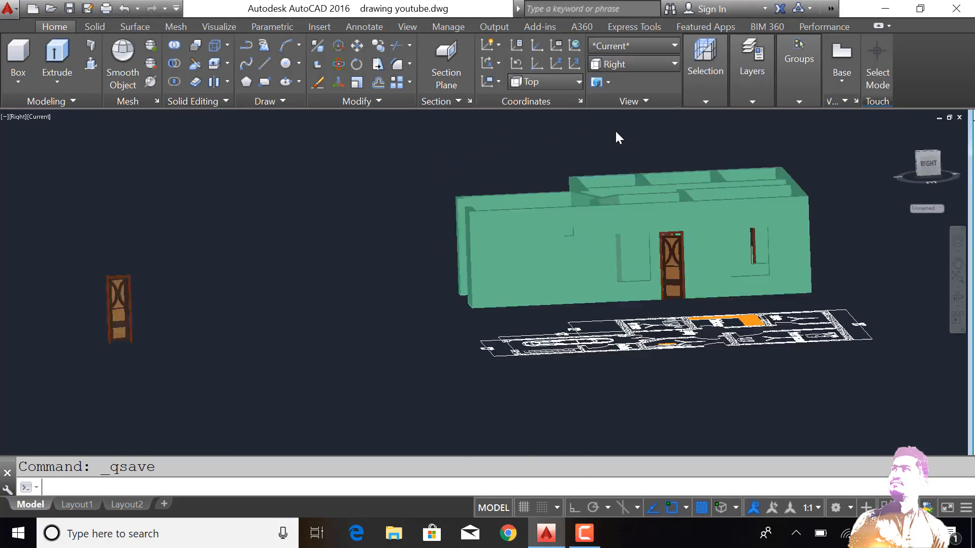
pyautogui.click(41, 117)
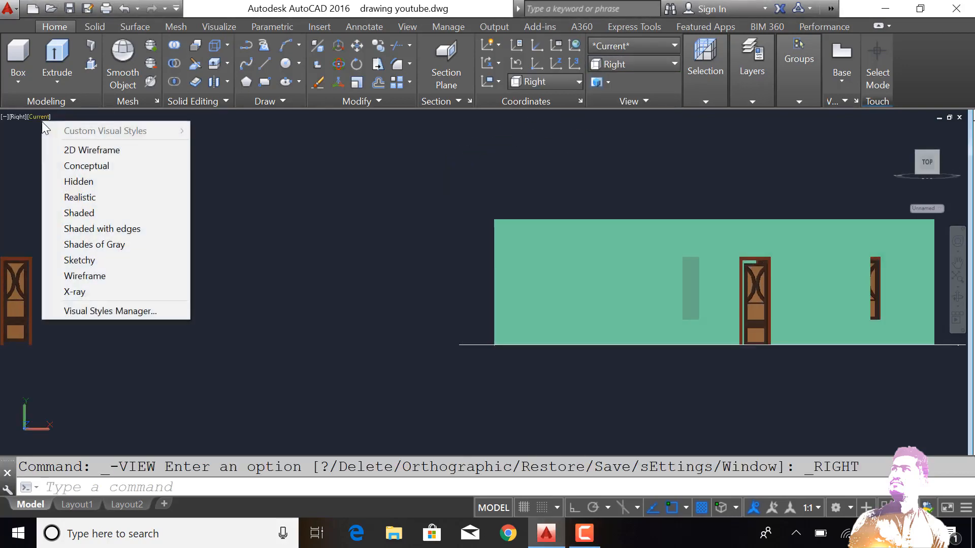
pyautogui.click(81, 146)
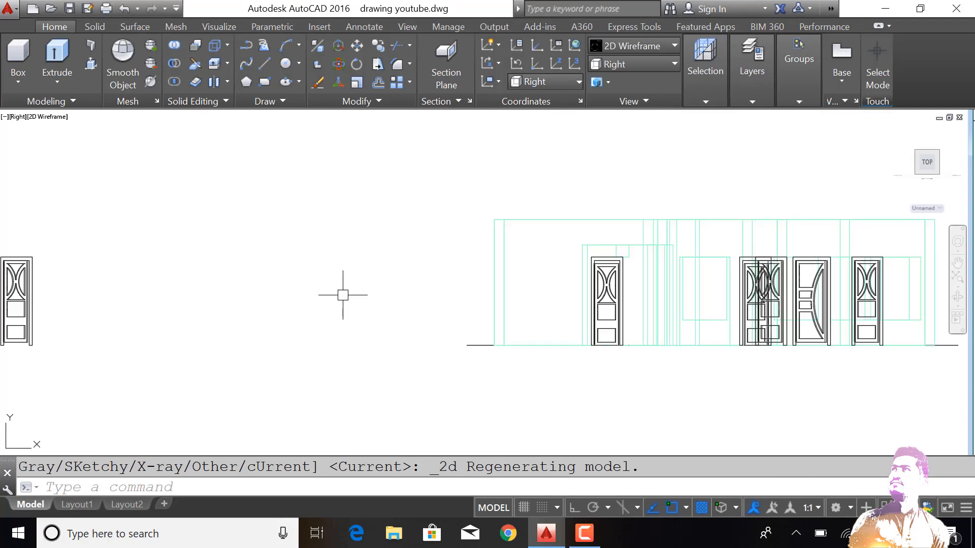
# Step: Draw a 4' by 5' rectangle in the empty space between the separate door and the house
pyautogui.write('rec')
pyautogui.press('Return')
pyautogui.click(291, 225)
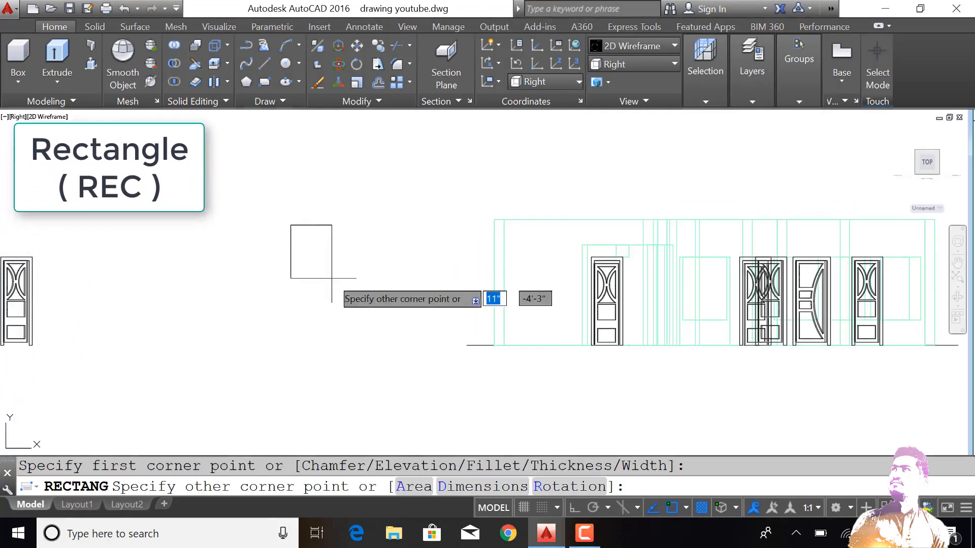
pyautogui.write("@4'")
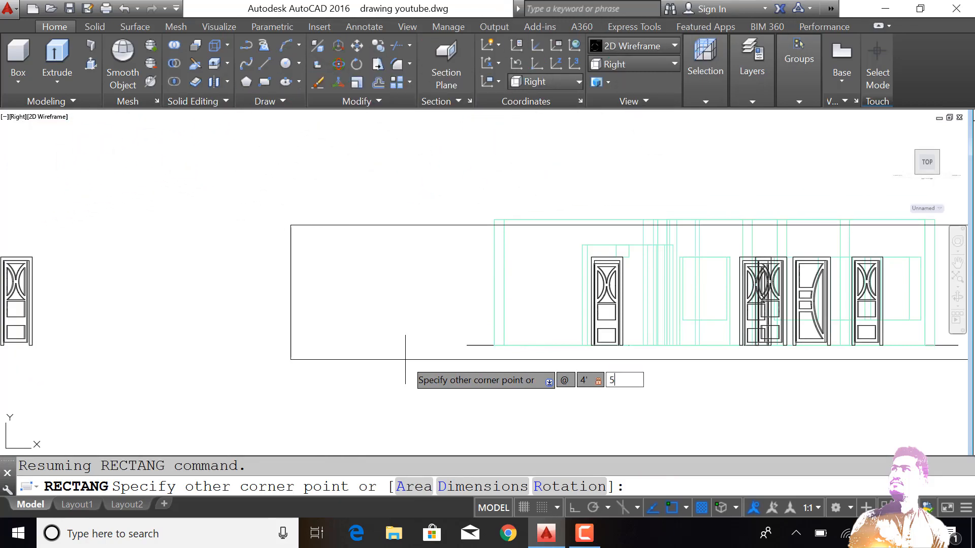
pyautogui.write(",5'")
pyautogui.press('Return')
pyautogui.scroll(-2, 380, 257)
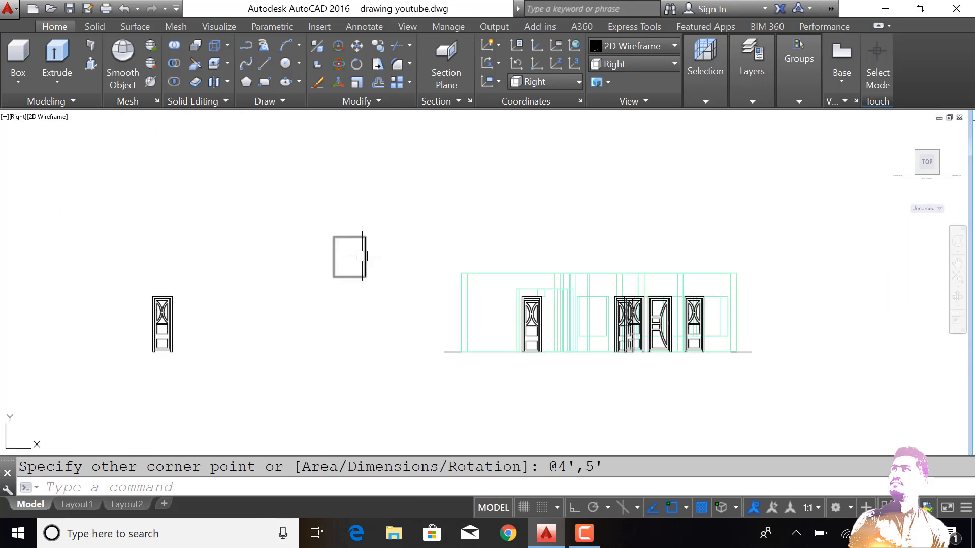
# Step: Offset the 4' by 5' rectangle 3 inches inward to outline the window frame
pyautogui.scroll(4, 398, 276)
pyautogui.write('o')
pyautogui.press('Return')
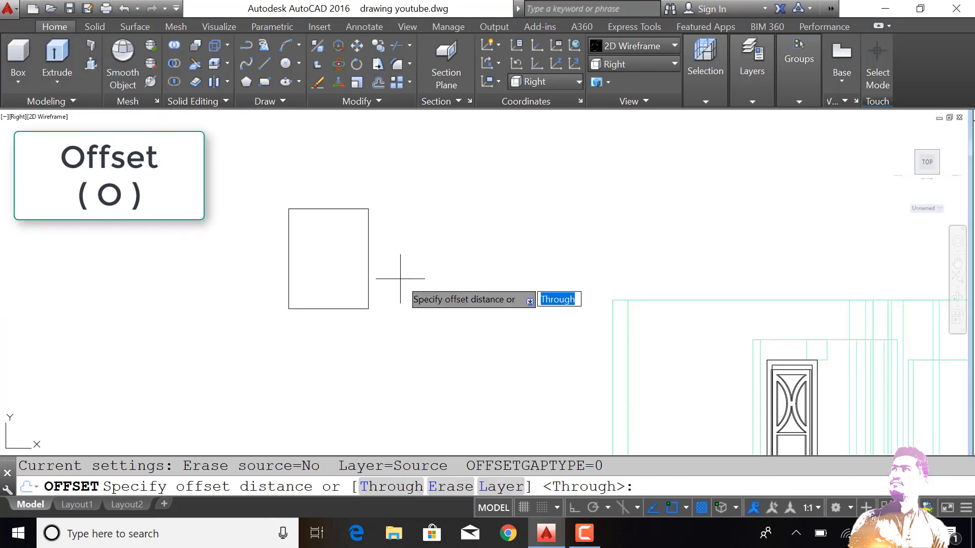
pyautogui.write('3')
pyautogui.press('Return')
pyautogui.click(368, 260)
pyautogui.click(352, 260)
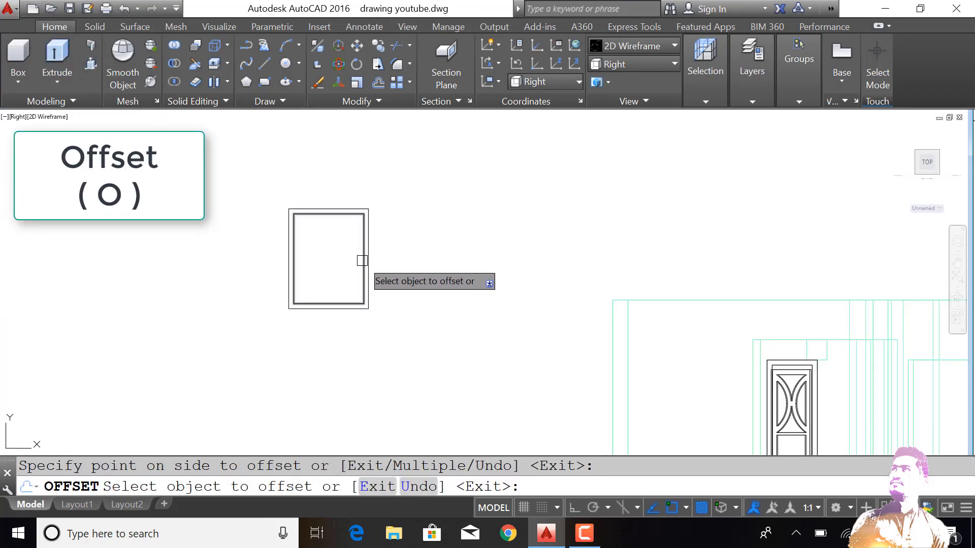
pyautogui.press('Escape')
# Step: Orbit to a 3D view and Presspull the band between the two rectangles by 5 inches to form the frame
pyautogui.scroll(2, 363, 266)
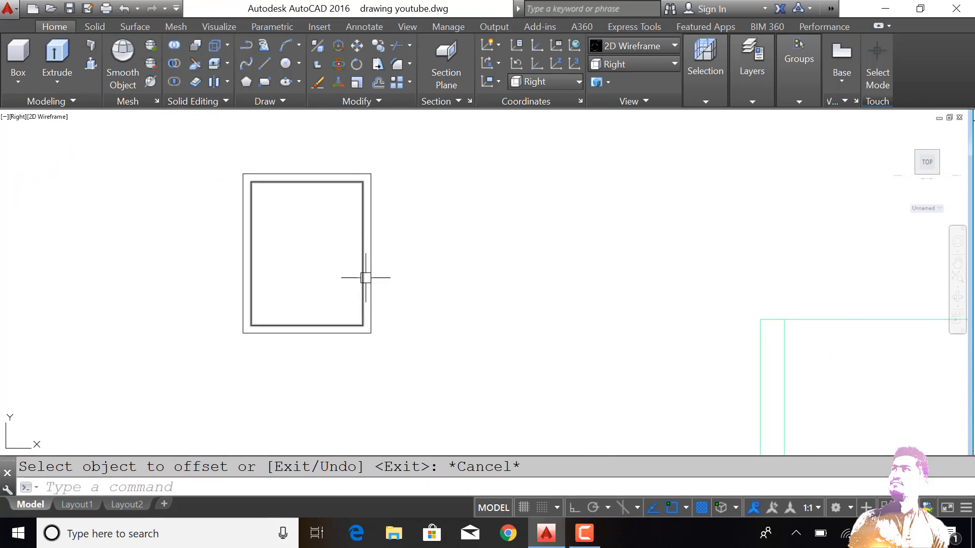
pyautogui.keyDown('shift'); pyautogui.moveTo(847, 305); pyautogui.dragTo(553, 311, button='middle'); pyautogui.keyUp('shift')
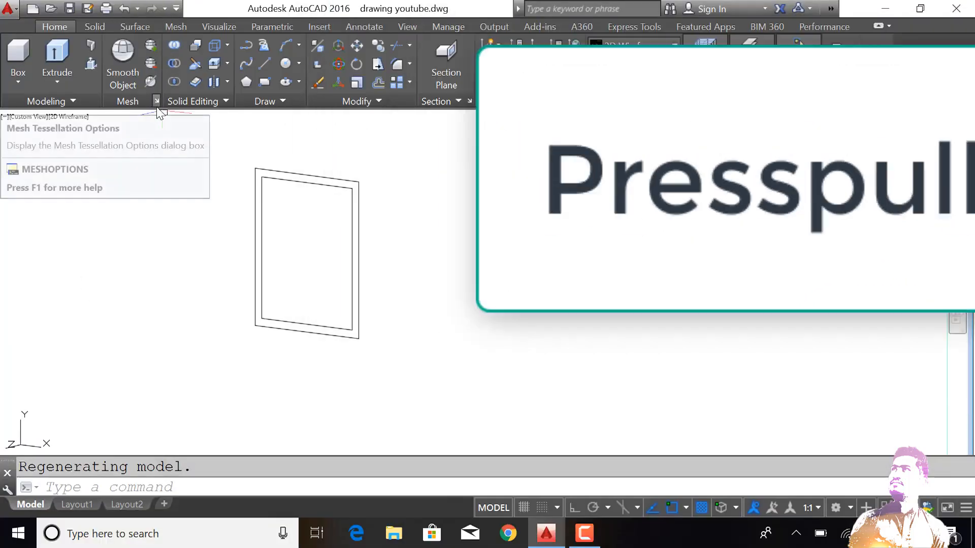
pyautogui.click(86, 66)
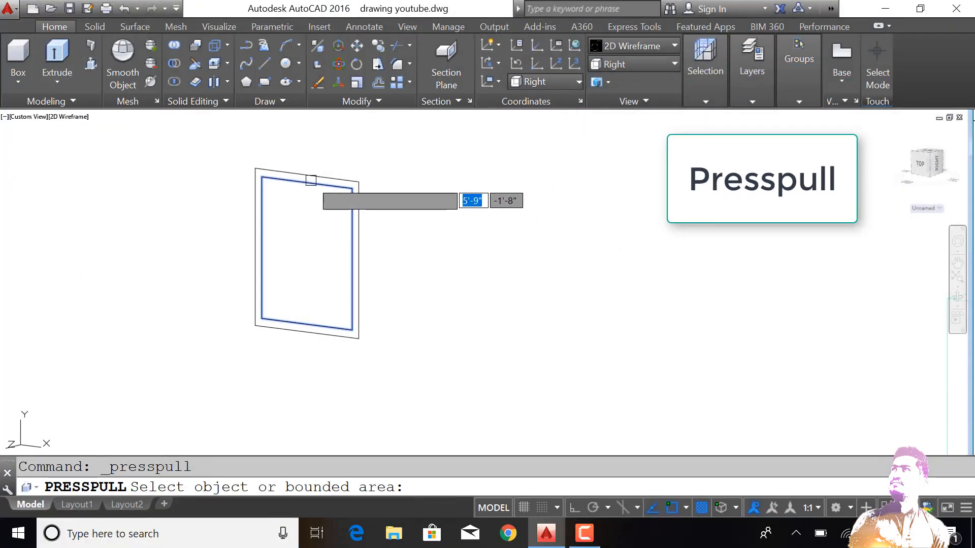
pyautogui.scroll(4, 325, 193)
pyautogui.click(224, 312)
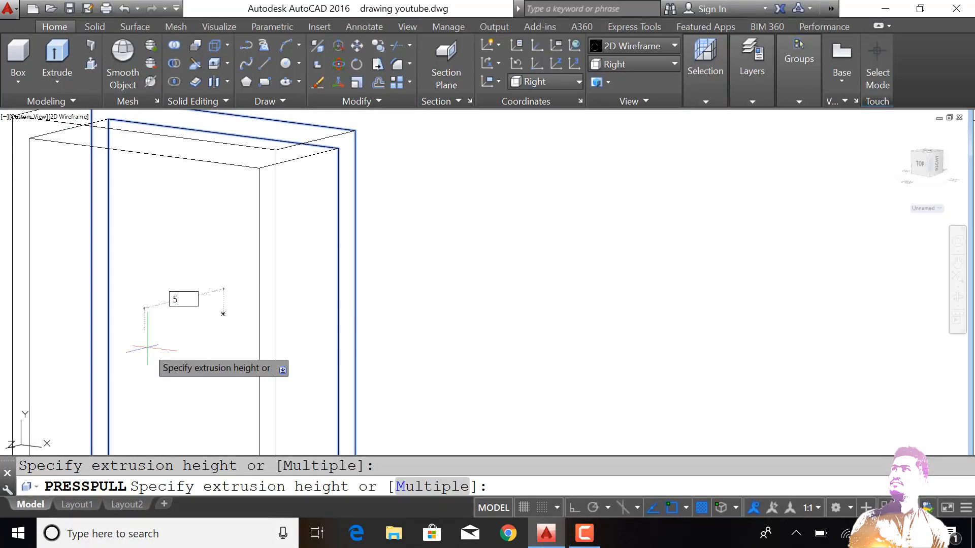
pyautogui.click(218, 312)
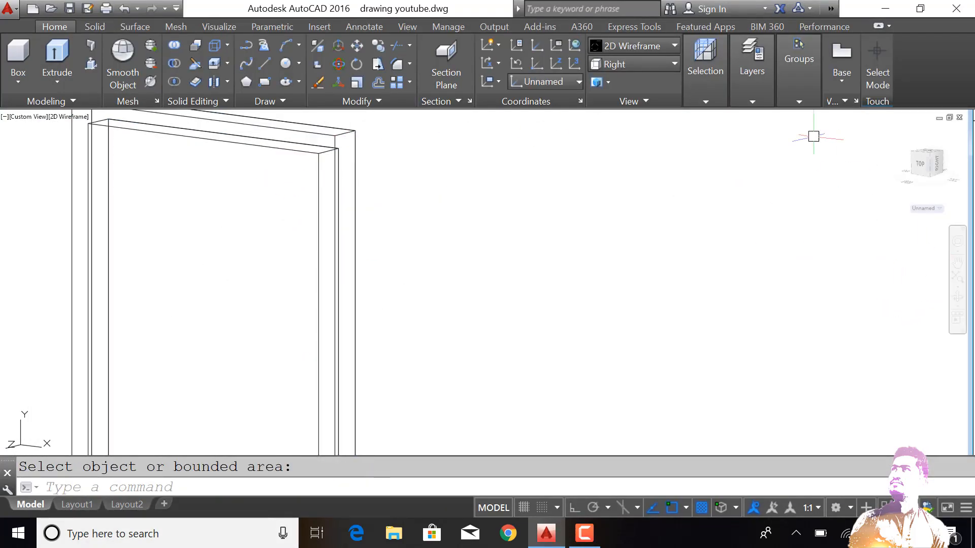
# Step: Return to the Right view and draw a rectangle between opposite corners of the frame's inner opening
pyautogui.click(648, 63)
pyautogui.click(622, 131)
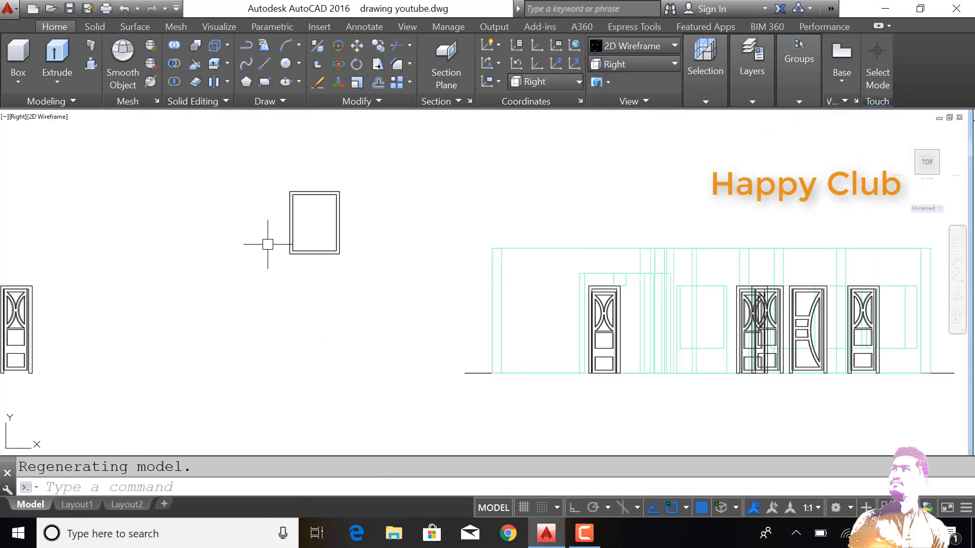
pyautogui.scroll(4, 266, 244)
pyautogui.scroll(-2, 341, 269)
pyautogui.scroll(2, 398, 193)
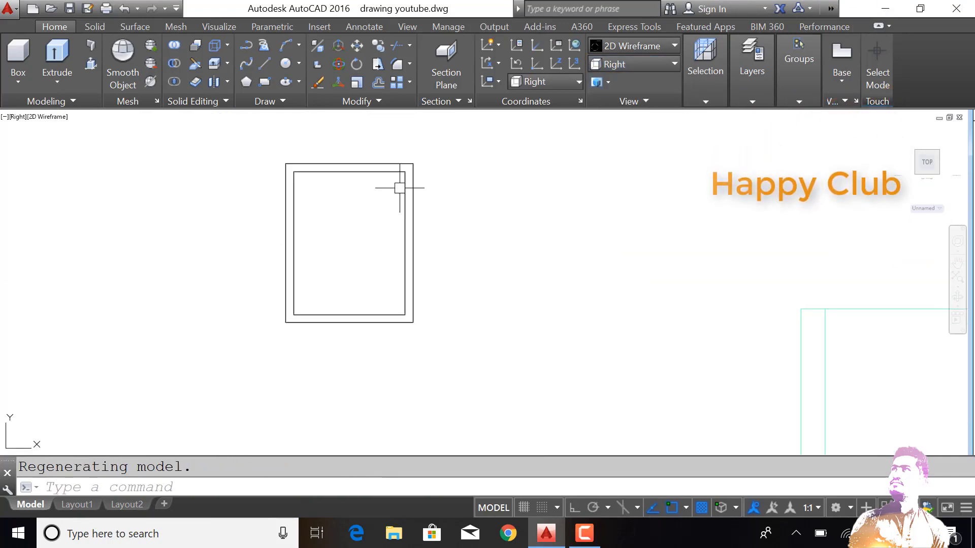
pyautogui.write('rerec')
pyautogui.press('Return')
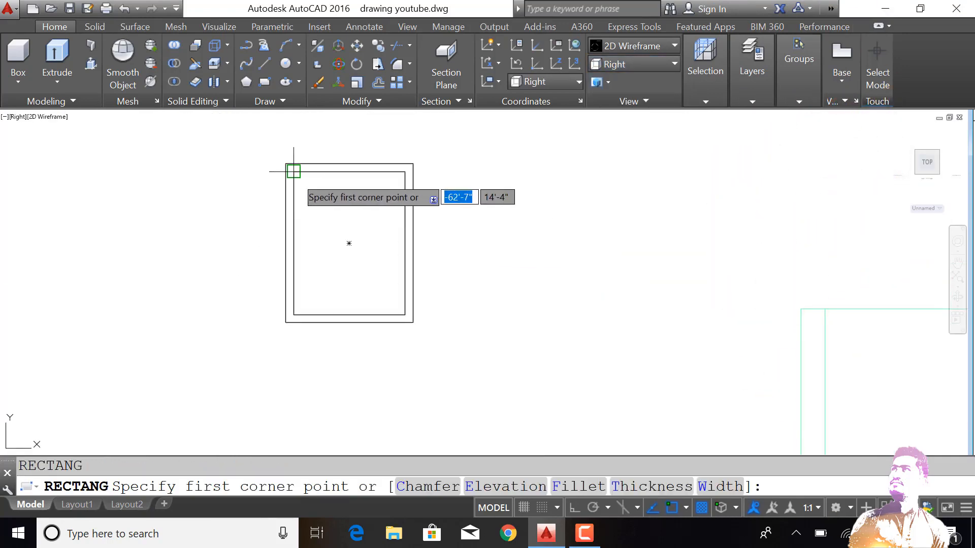
pyautogui.click(291, 169)
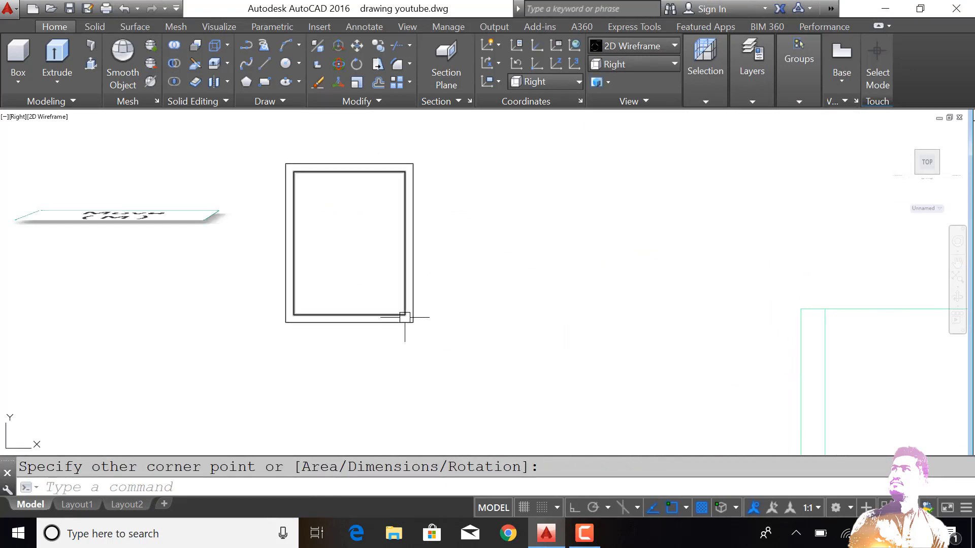
pyautogui.click(405, 318)
# Step: Move the new inner rectangle out of the frame to the empty space beside it
pyautogui.write('m')
pyautogui.press('Return')
pyautogui.click(399, 311)
pyautogui.press('Return')
pyautogui.click(349, 243)
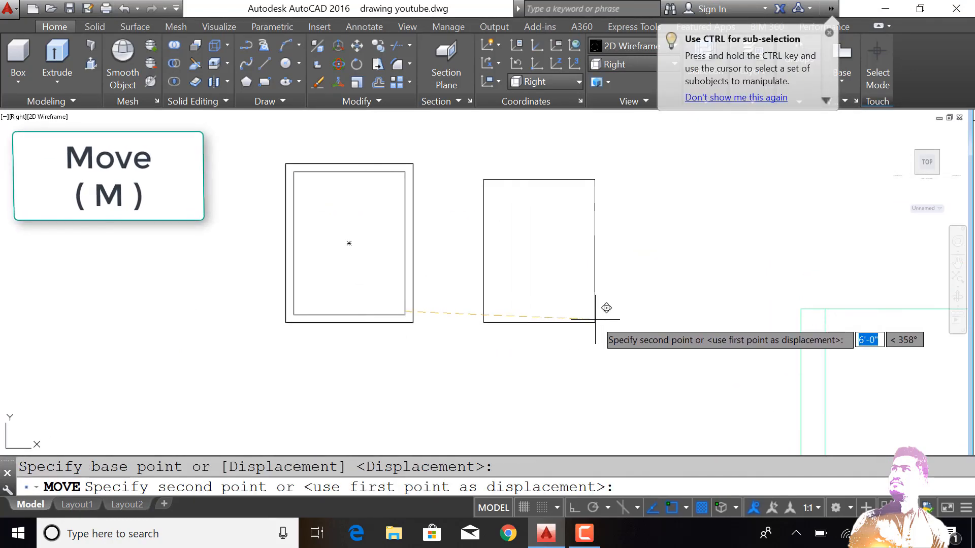
pyautogui.click(618, 291)
pyautogui.press('Escape')
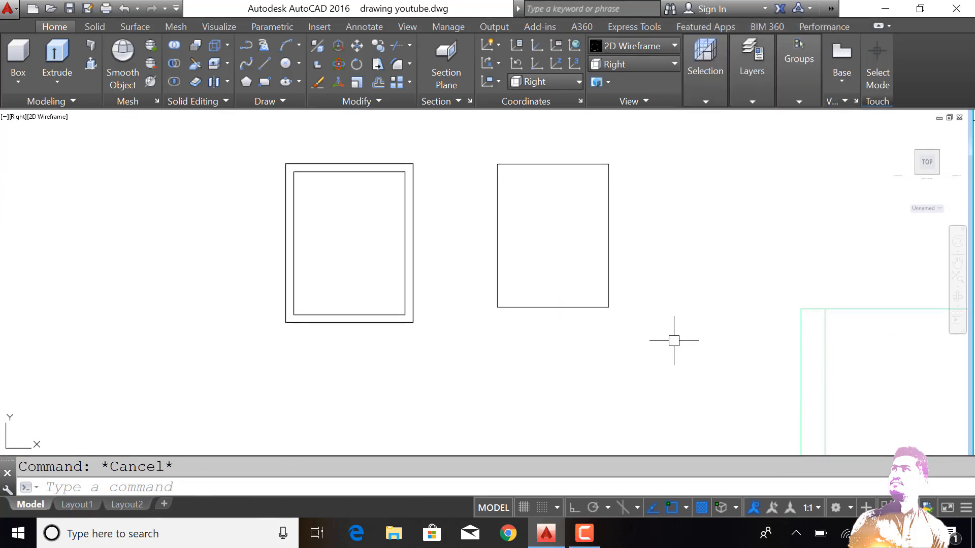
# Step: Offset the moved rectangle 3 inches inward
pyautogui.write('o')
pyautogui.press('Return')
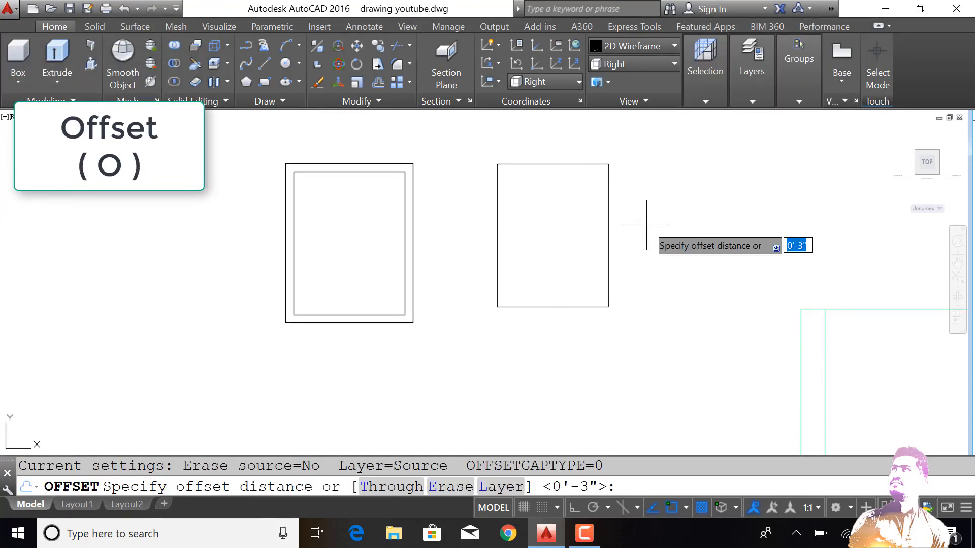
pyautogui.write('3')
pyautogui.press('Return')
pyautogui.click(609, 219)
pyautogui.click(577, 215)
pyautogui.press('Escape')
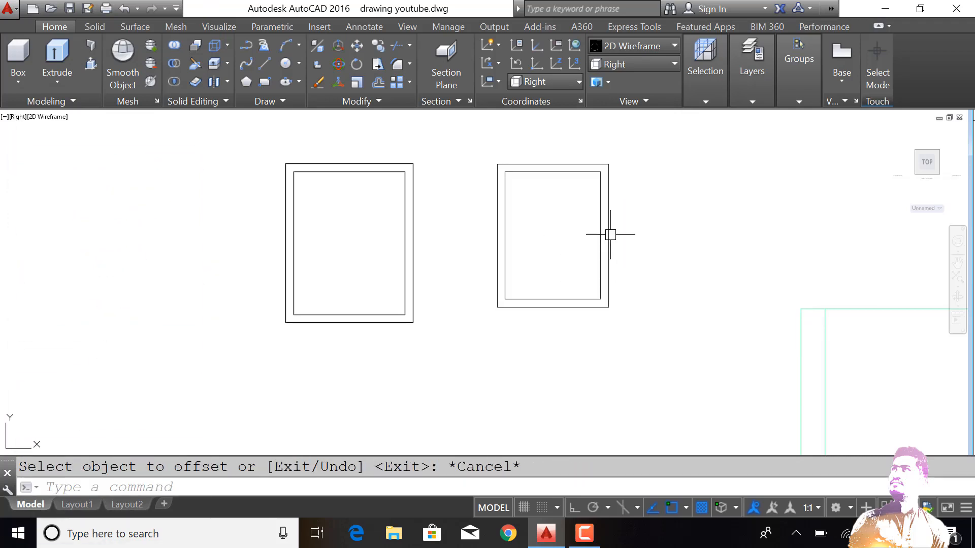
# Step: Draw a horizontal and a vertical centre line between the side midpoints of the offset inner rectangle
pyautogui.scroll(2, 605, 234)
pyautogui.write('l')
pyautogui.press('Return')
pyautogui.click(597, 236)
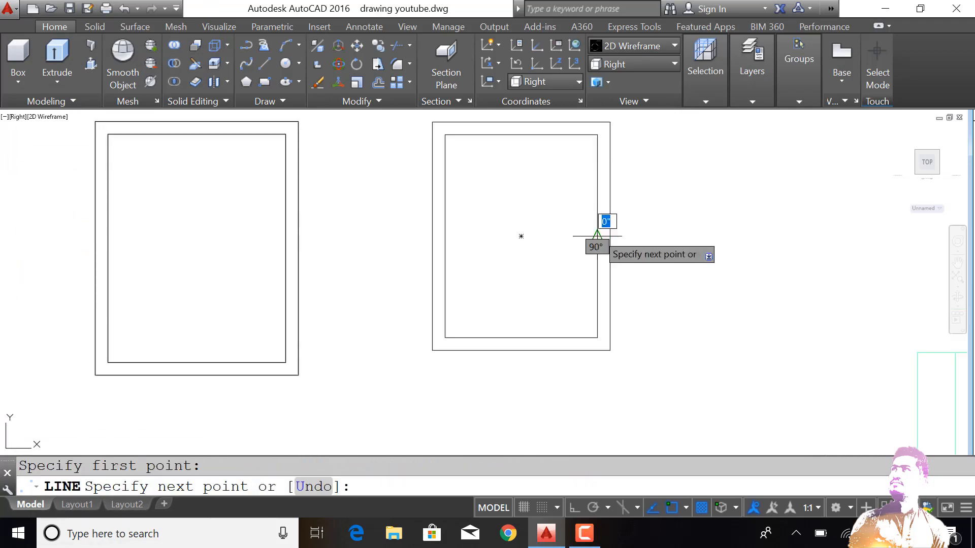
pyautogui.click(445, 236)
pyautogui.press('Return')
pyautogui.press('Escape')
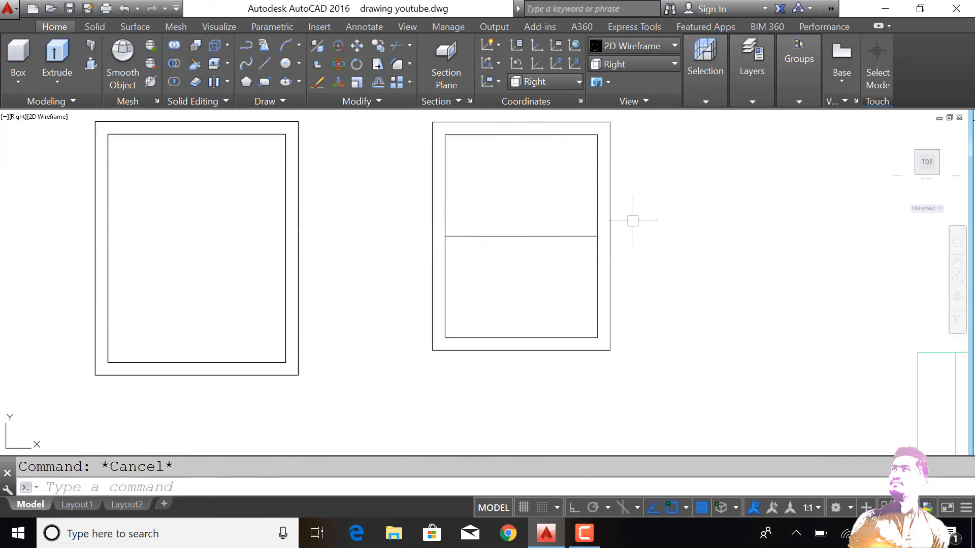
pyautogui.write('l')
pyautogui.press('Return')
pyautogui.click(521, 135)
pyautogui.click(521, 338)
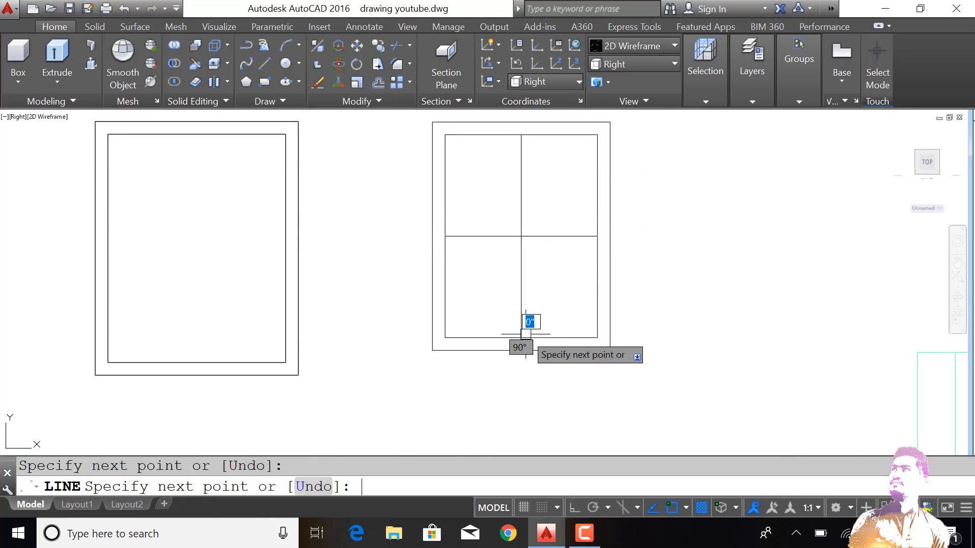
# Step: Offset the horizontal and vertical centre lines 1.5 inches to both sides to form the crossbars
pyautogui.write('o')
pyautogui.press('Return')
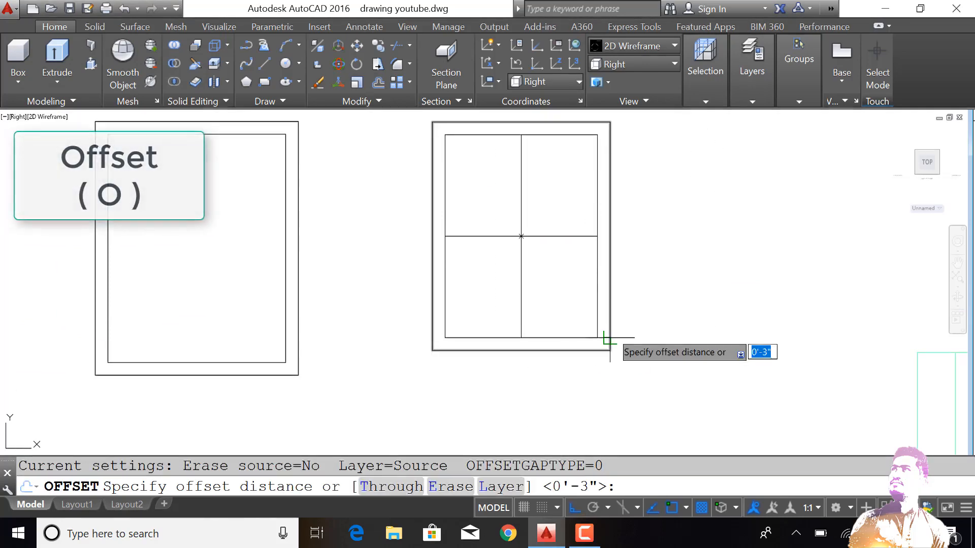
pyautogui.write('1.5')
pyautogui.press('Return')
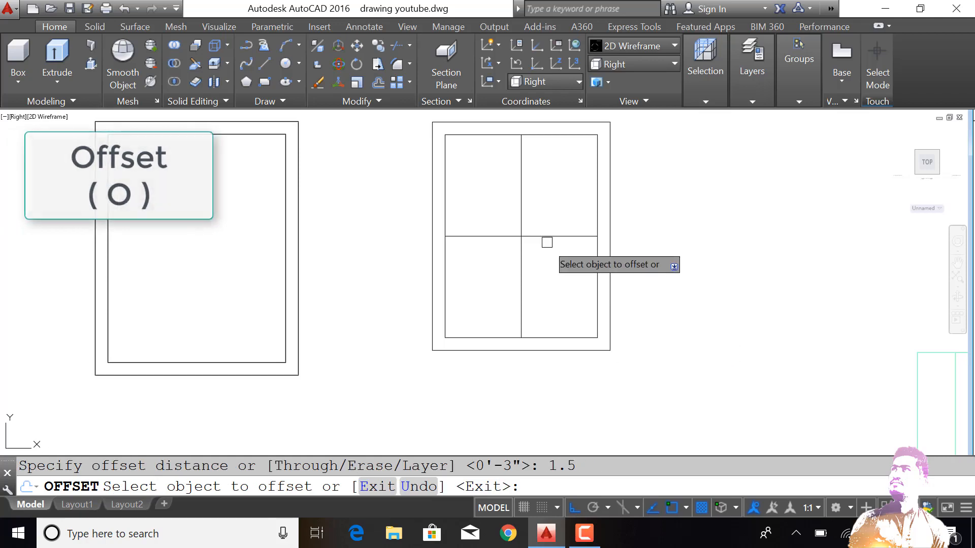
pyautogui.click(548, 236)
pyautogui.click(549, 220)
pyautogui.click(549, 236)
pyautogui.click(550, 272)
pyautogui.click(521, 277)
pyautogui.click(532, 278)
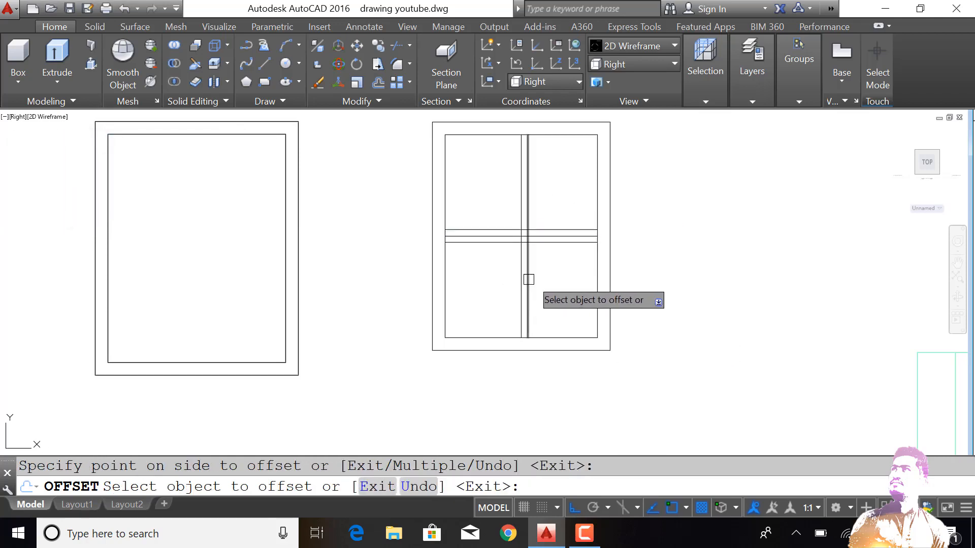
pyautogui.click(520, 270)
pyautogui.click(498, 284)
pyautogui.press('Escape')
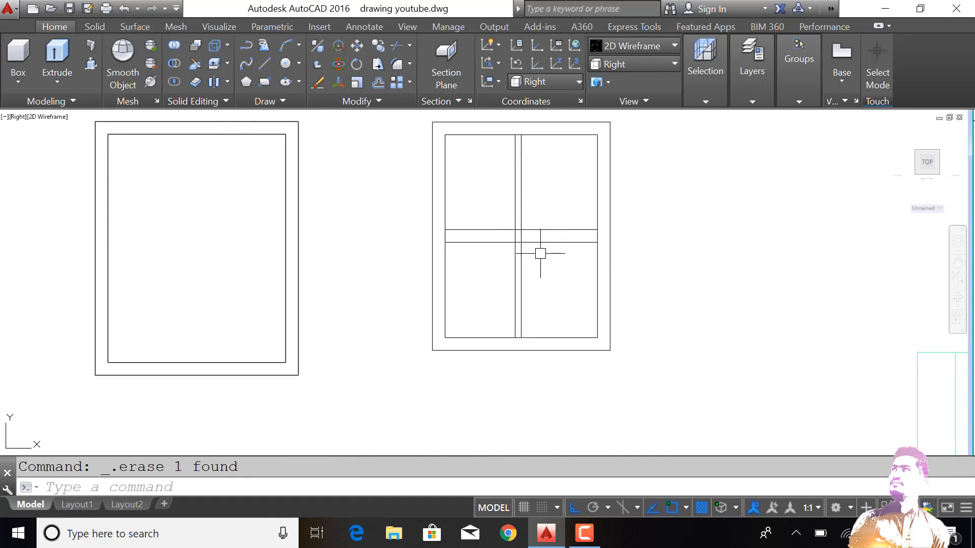
# Step: Draw a circle of radius 6 inches centred where the two crossbars meet
pyautogui.write('c')
pyautogui.press('Return')
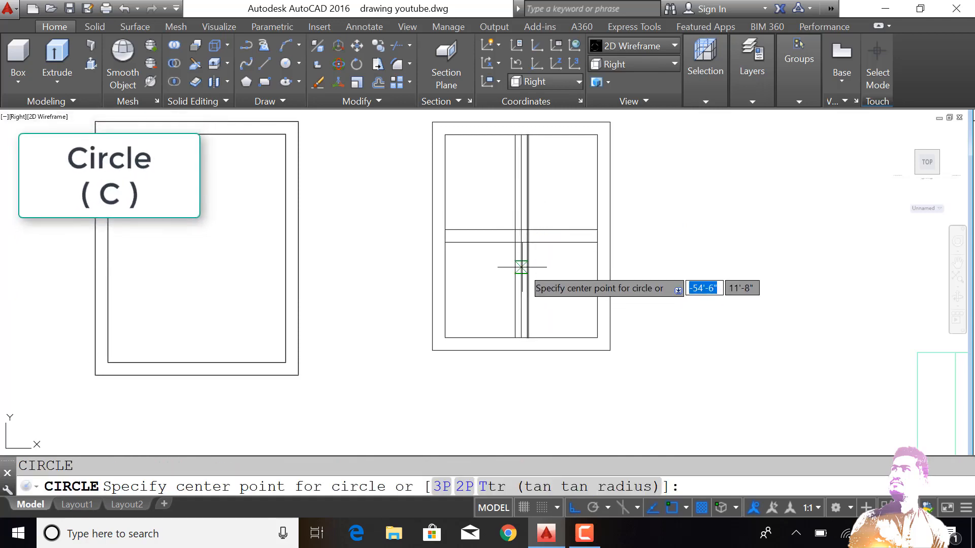
pyautogui.scroll(3, 522, 243)
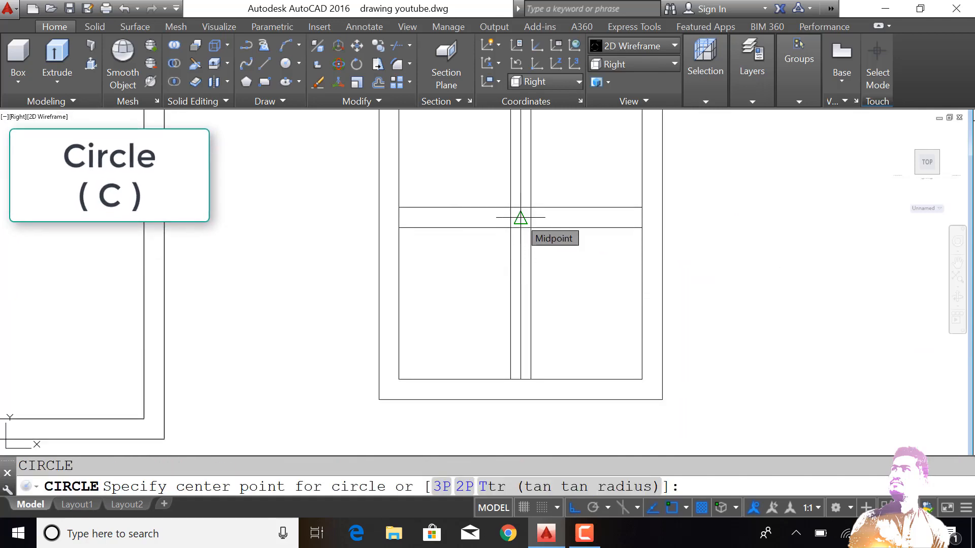
pyautogui.click(520, 217)
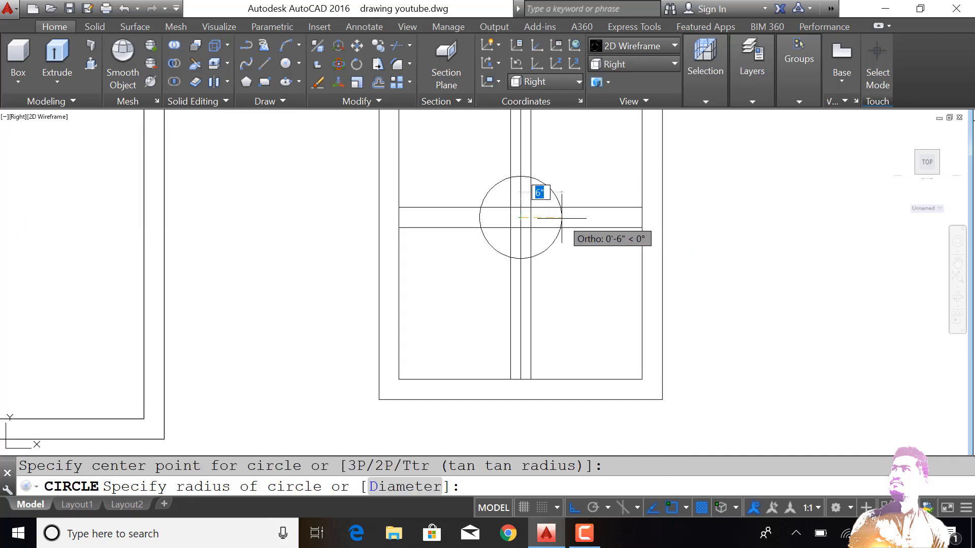
pyautogui.write('6')
pyautogui.press('Return')
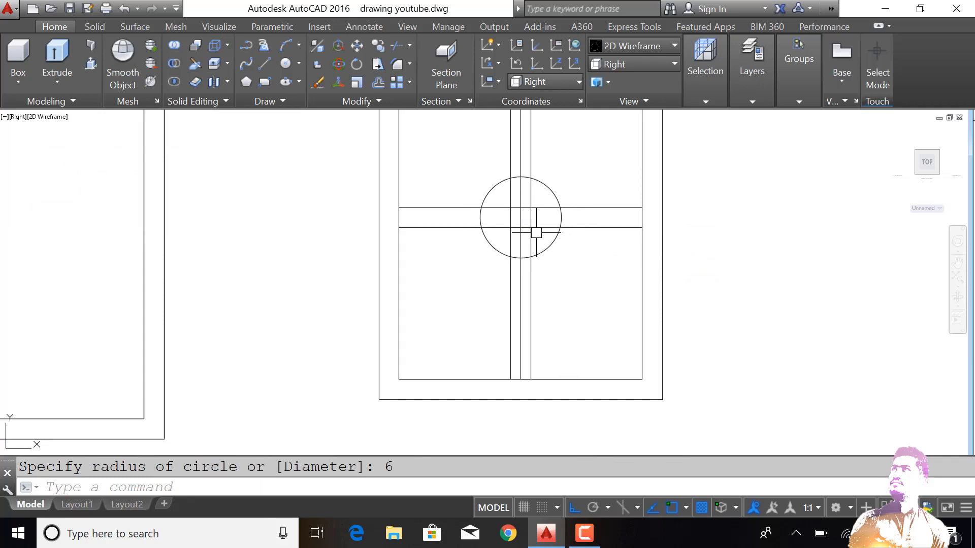
# Step: Trim the crossbar lines inside the circle and remove the leftover segments at its centre
pyautogui.write('tr')
pyautogui.press('Return')
pyautogui.press('Return')
pyautogui.click(538, 200)
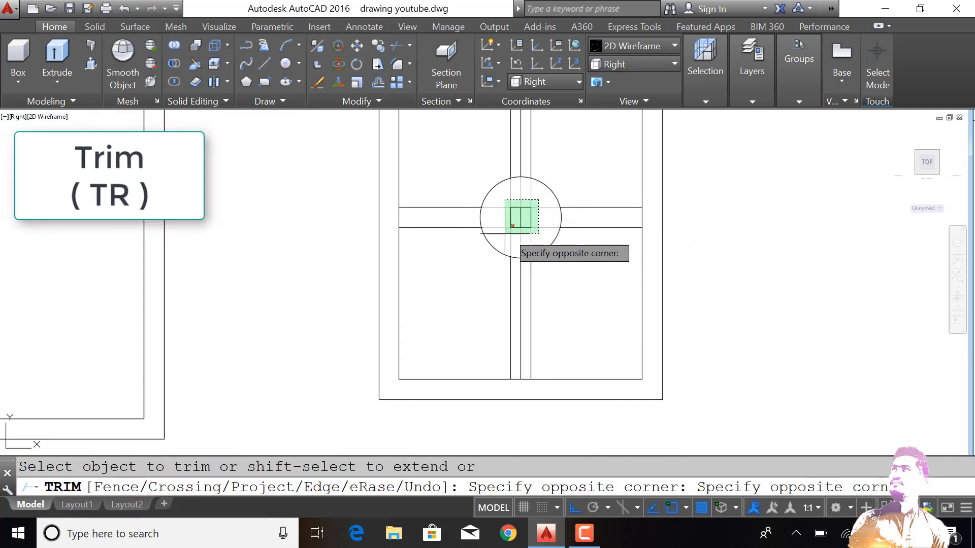
pyautogui.click(505, 233)
pyautogui.press('Escape')
pyautogui.click(523, 213)
pyautogui.click(511, 239)
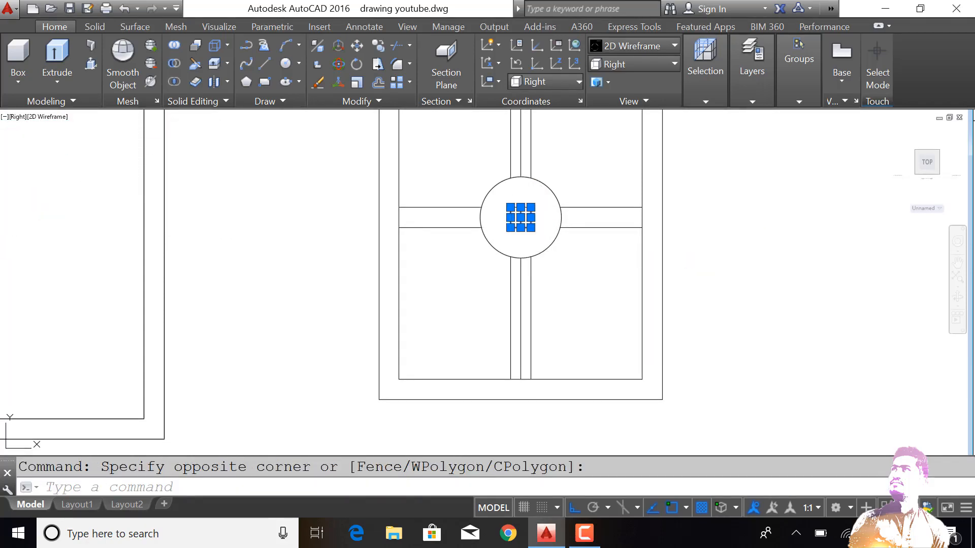
pyautogui.scroll(-2, 514, 236)
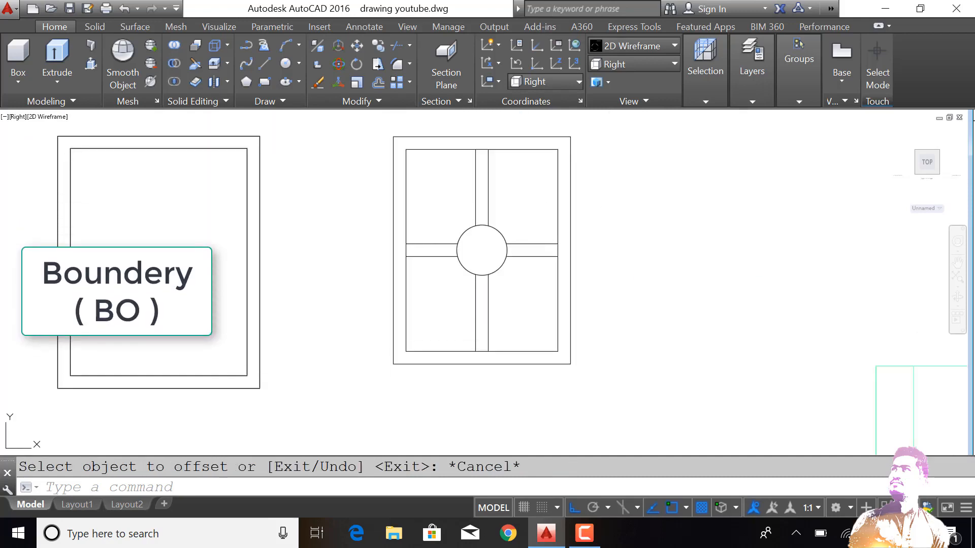
# Step: Start the Boundary command and define a new boundary set from all lines of the crossbar sash
pyautogui.write('bo')
pyautogui.press('Return')
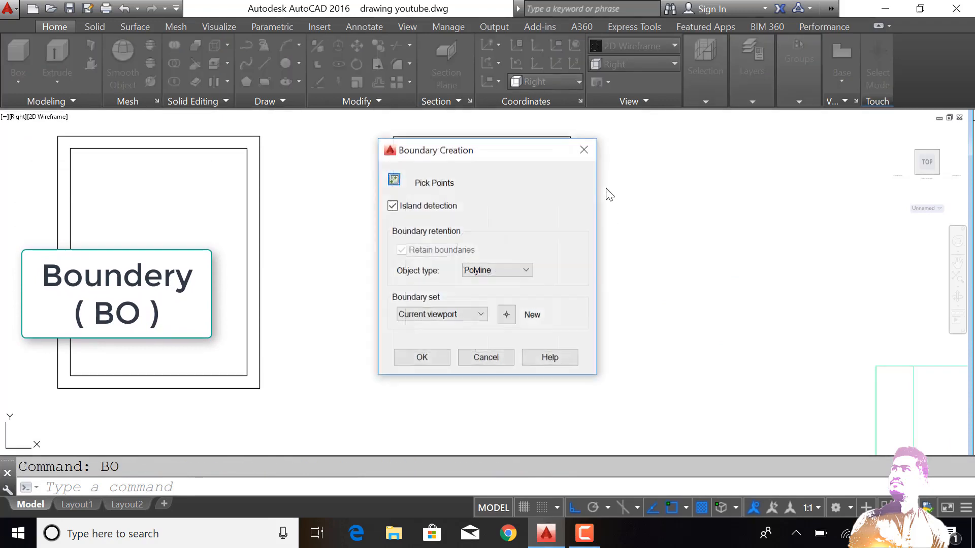
pyautogui.click(506, 314)
pyautogui.click(605, 127)
pyautogui.click(361, 406)
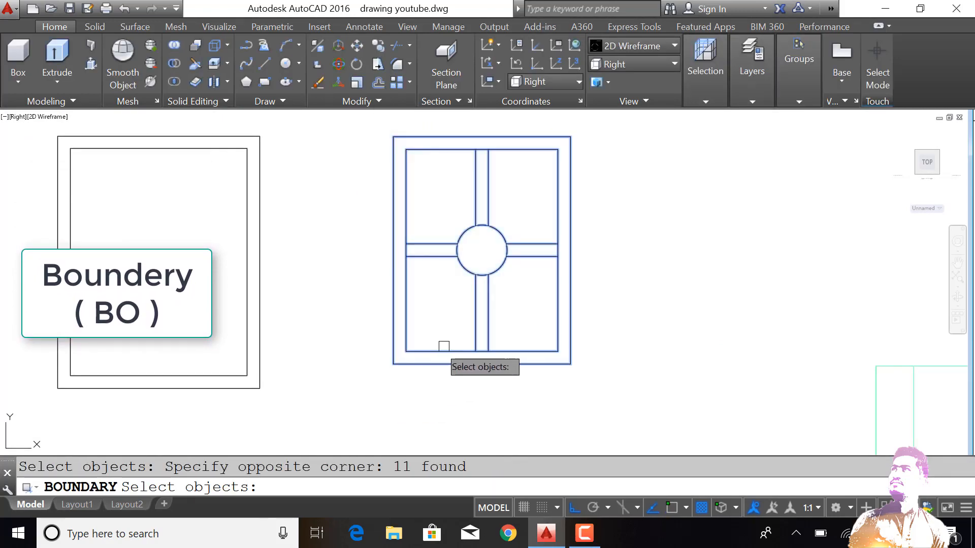
pyautogui.press('Return')
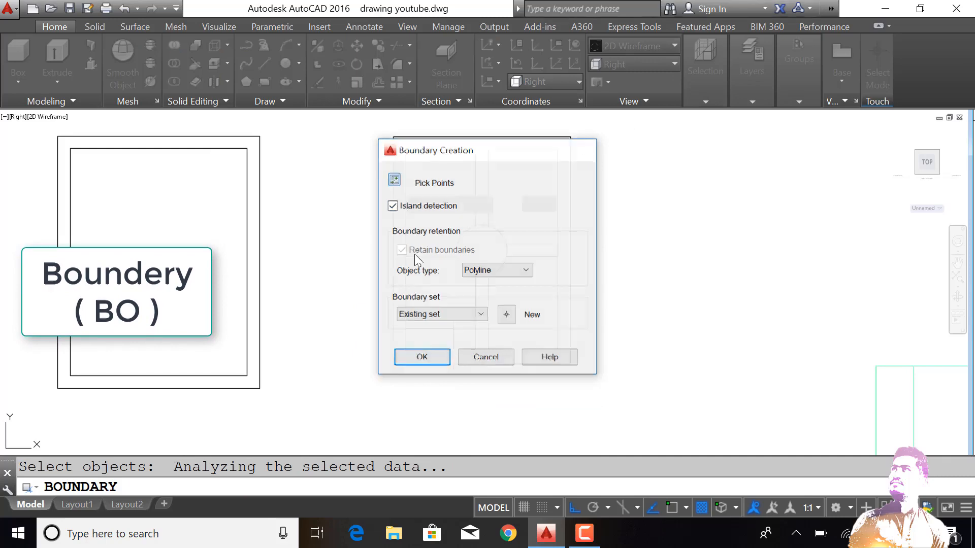
# Step: Create polyline boundaries from internal points in the sash's panes and crossbar areas, with island detection on
pyautogui.click(393, 180)
pyautogui.click(448, 331)
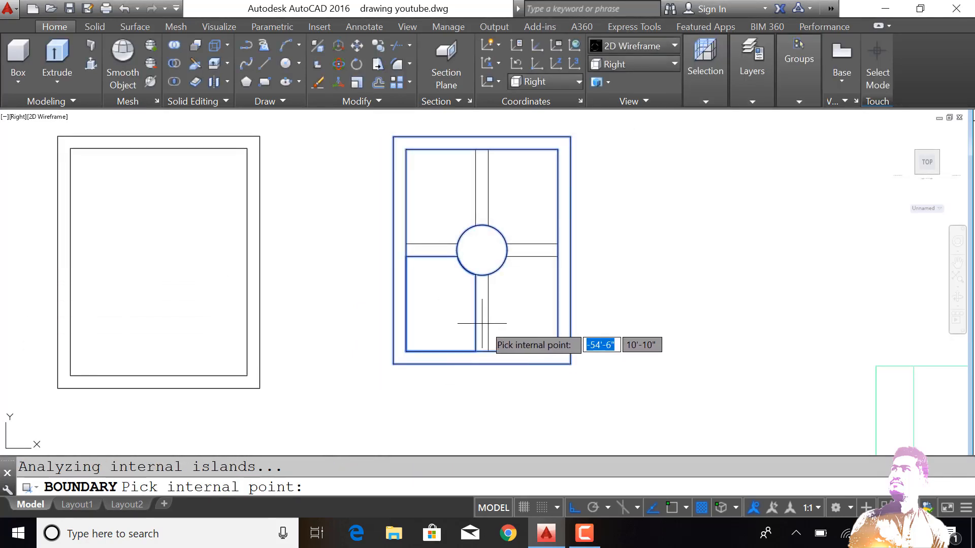
pyautogui.click(497, 305)
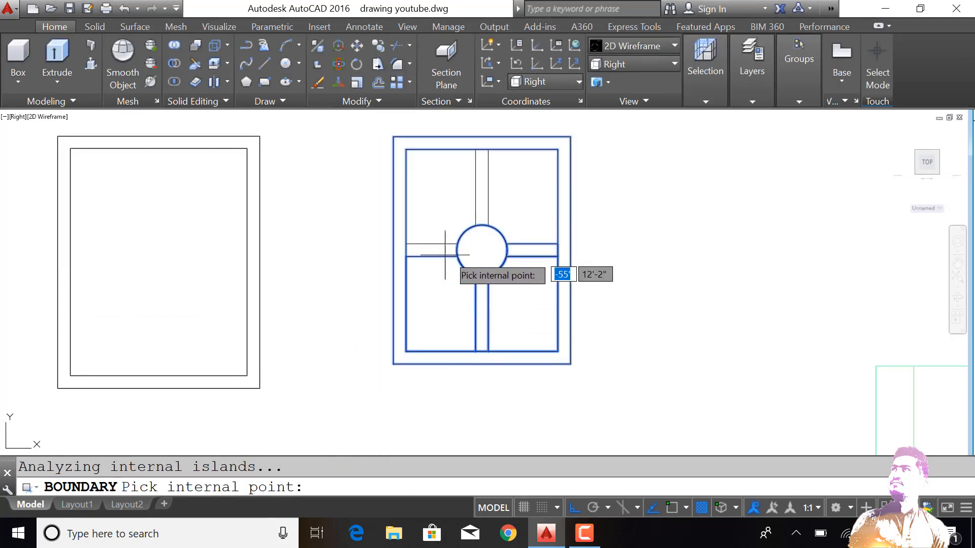
pyautogui.click(473, 215)
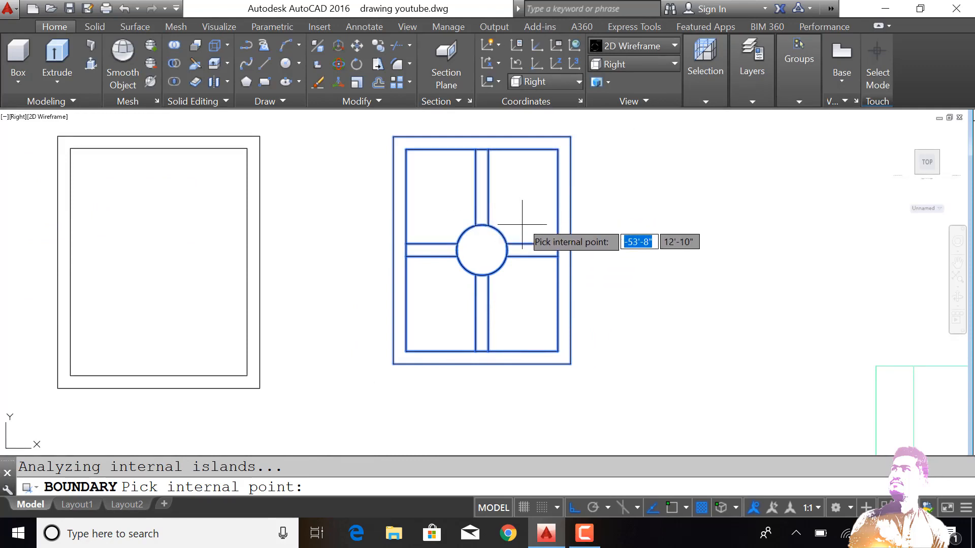
pyautogui.press('Return')
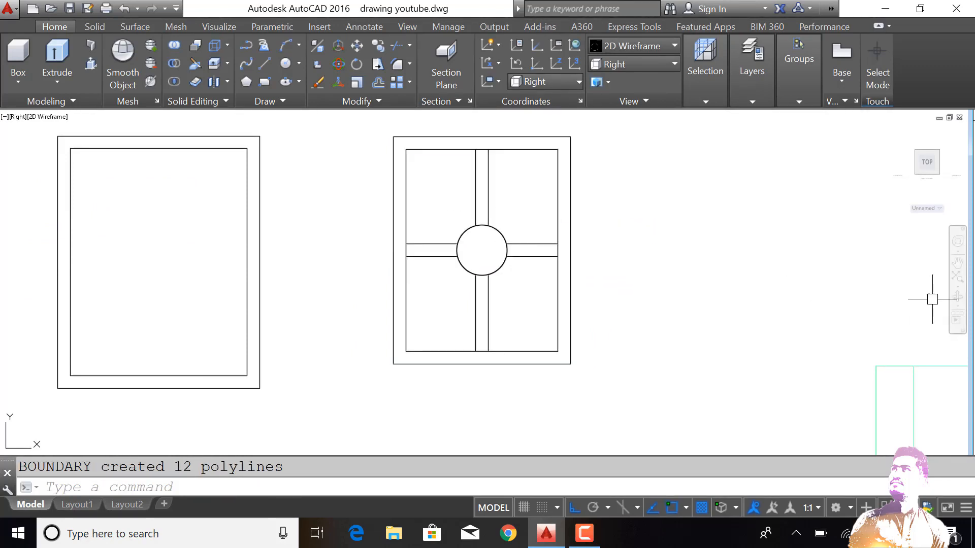
# Step: Presspull the sash's outer frame band 3 inches in an angled 3D view
pyautogui.click(957, 304)
pyautogui.moveTo(635, 307); pyautogui.dragTo(549, 327)
pyautogui.press('Escape')
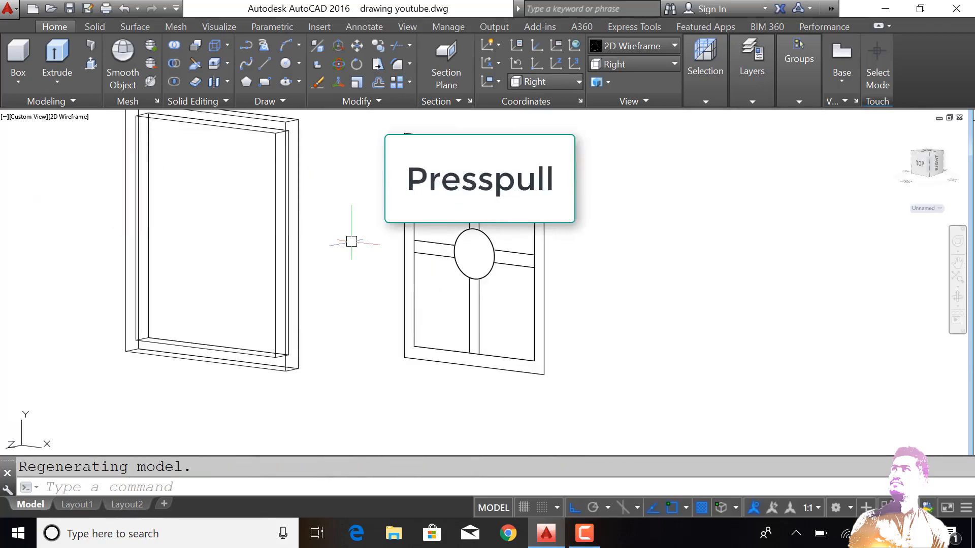
pyautogui.click(91, 63)
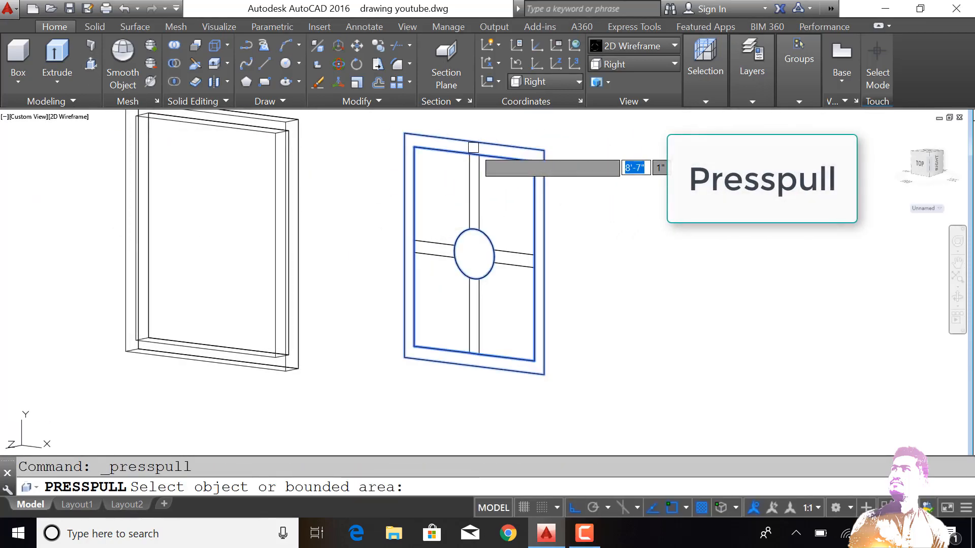
pyautogui.click(474, 162)
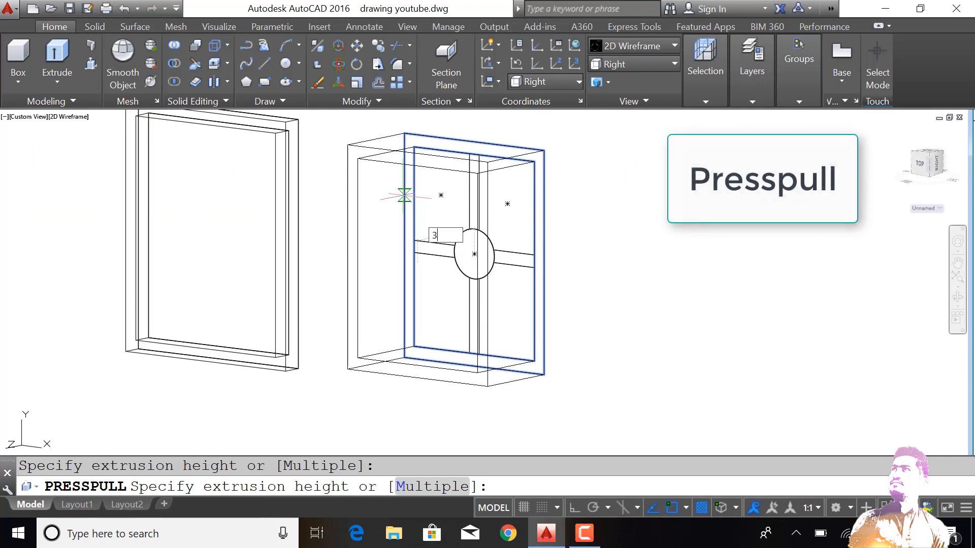
pyautogui.click(404, 195)
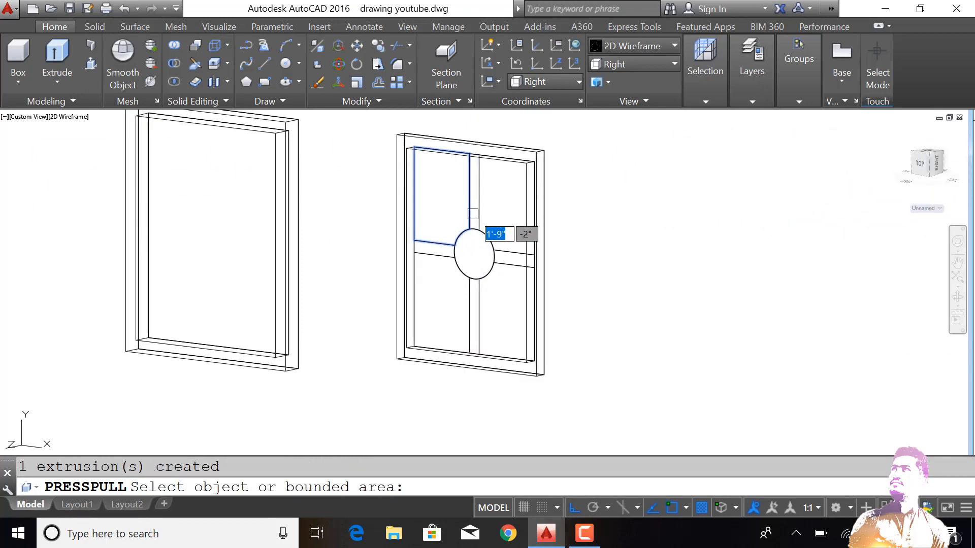
# Step: Presspull the upper vertical crossbar segment of the sash 3 inches
pyautogui.click(447, 208)
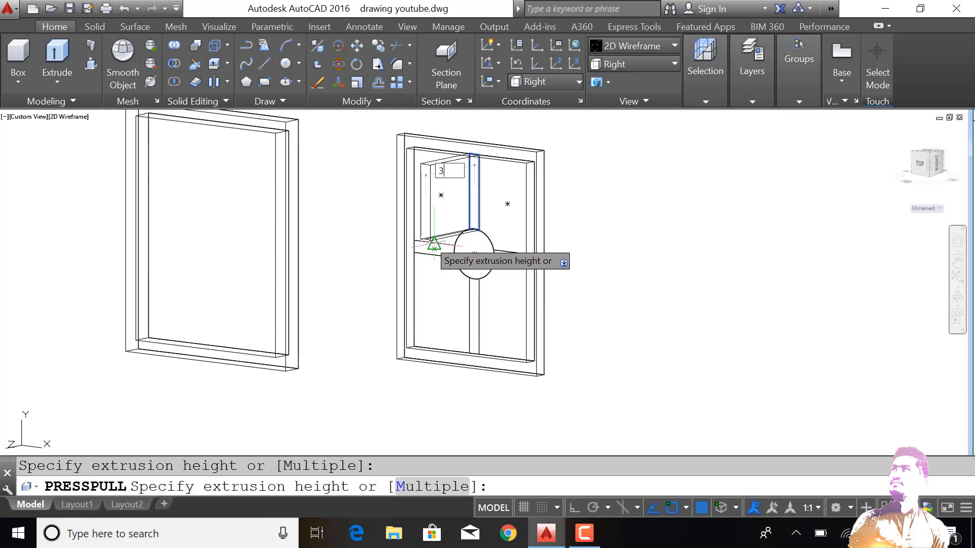
pyautogui.write('3')
pyautogui.press('Return')
pyautogui.click(436, 255)
pyautogui.press('Escape')
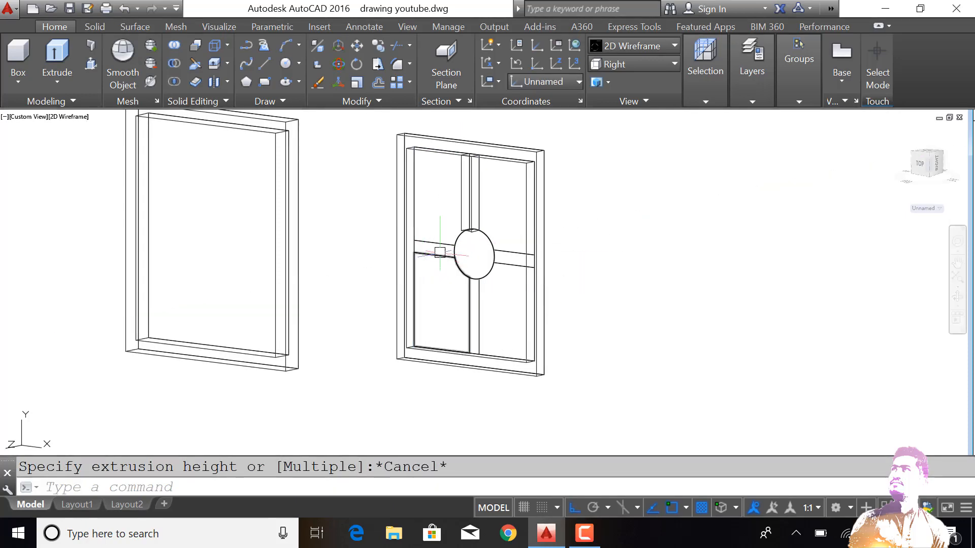
# Step: Presspull the left horizontal crossbar segment of the sash 3 inches
pyautogui.click(90, 63)
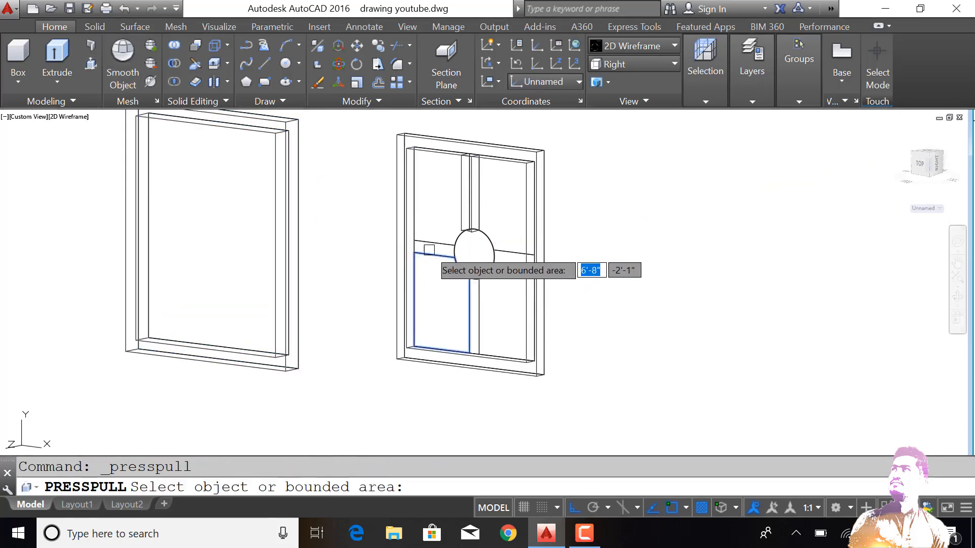
pyautogui.click(431, 248)
pyautogui.write('3')
pyautogui.press('Return')
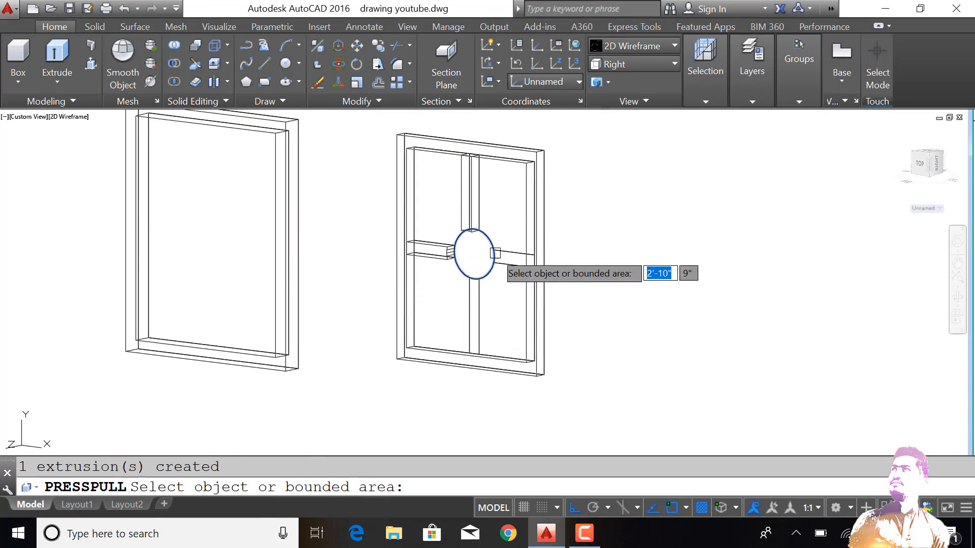
pyautogui.click(502, 273)
pyautogui.press('Escape')
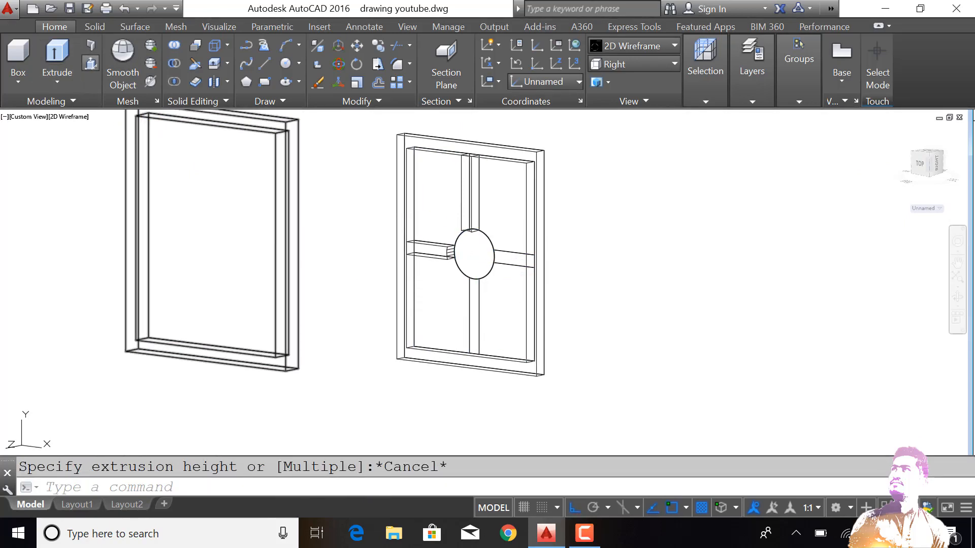
# Step: Presspull the right horizontal and lower vertical crossbar segments 3 inches each
pyautogui.click(91, 64)
pyautogui.click(504, 258)
pyautogui.write('3')
pyautogui.press('Return')
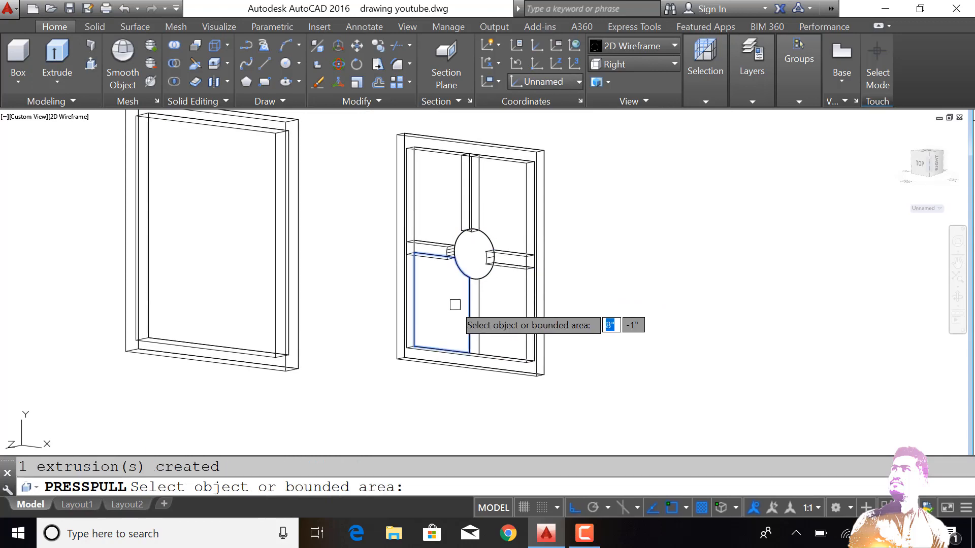
pyautogui.click(474, 315)
pyautogui.write('3')
pyautogui.press('Return')
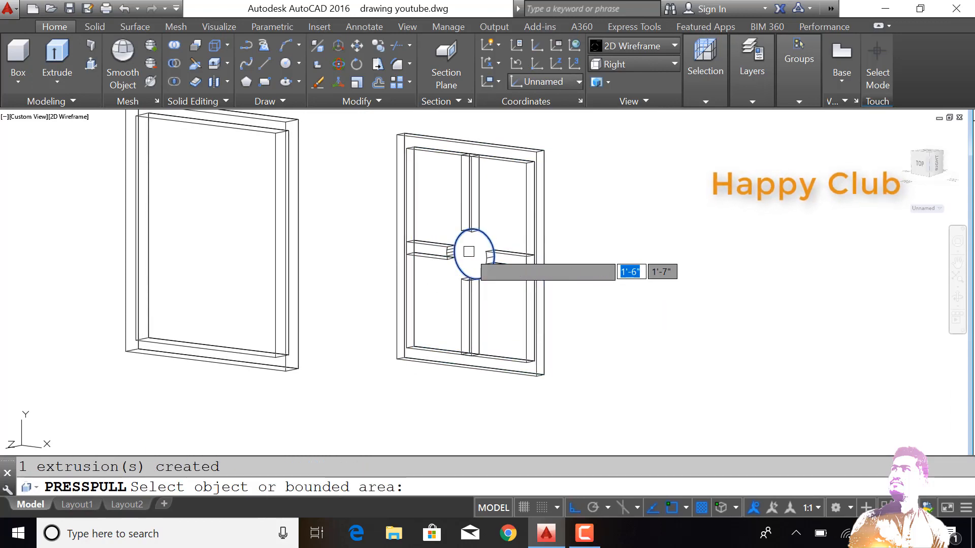
# Step: Presspull the central circle of the sash 3 inches
pyautogui.click(469, 252)
pyautogui.write('3')
pyautogui.press('Return')
pyautogui.press('Return')
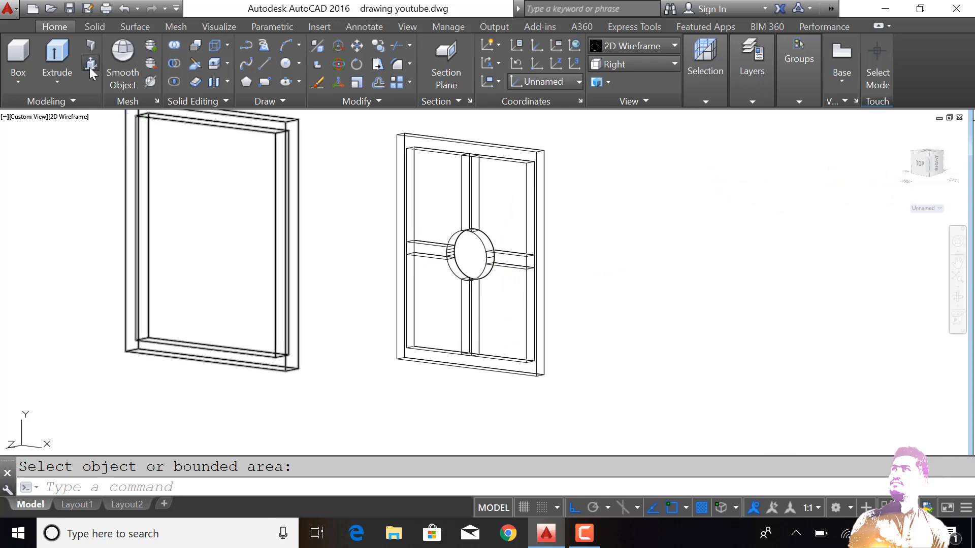
# Step: Presspull the lower-right and upper-right pane areas of the sash 2 inches each
pyautogui.press('Return')
pyautogui.click(496, 302)
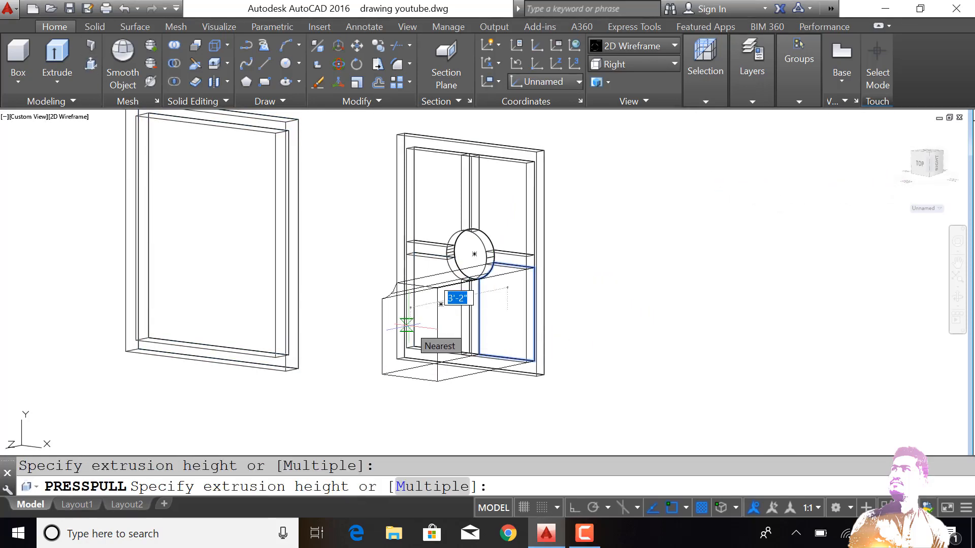
pyautogui.write('2')
pyautogui.press('Return')
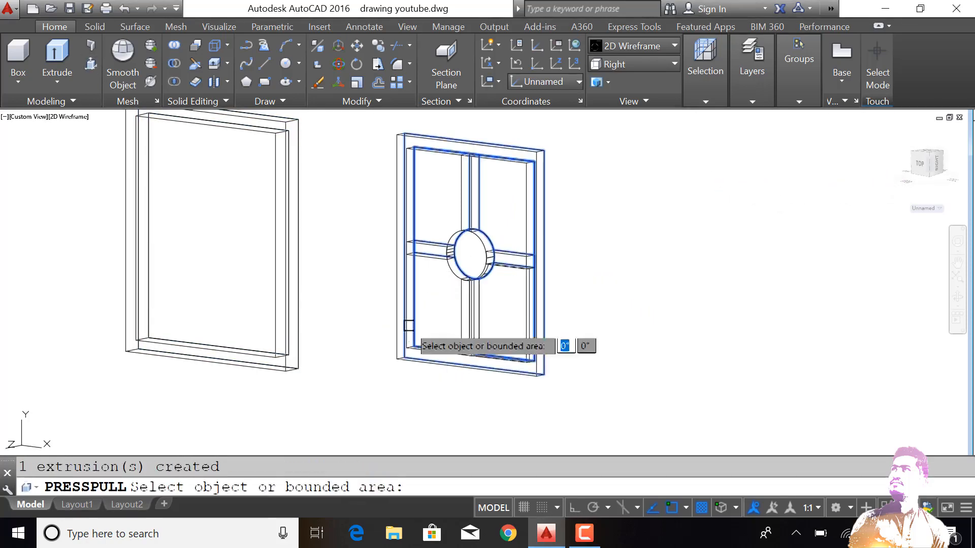
pyautogui.click(493, 207)
pyautogui.write('2')
pyautogui.press('Return')
# Step: Presspull the upper-left and lower-left pane areas of the sash 2 inches each
pyautogui.click(440, 212)
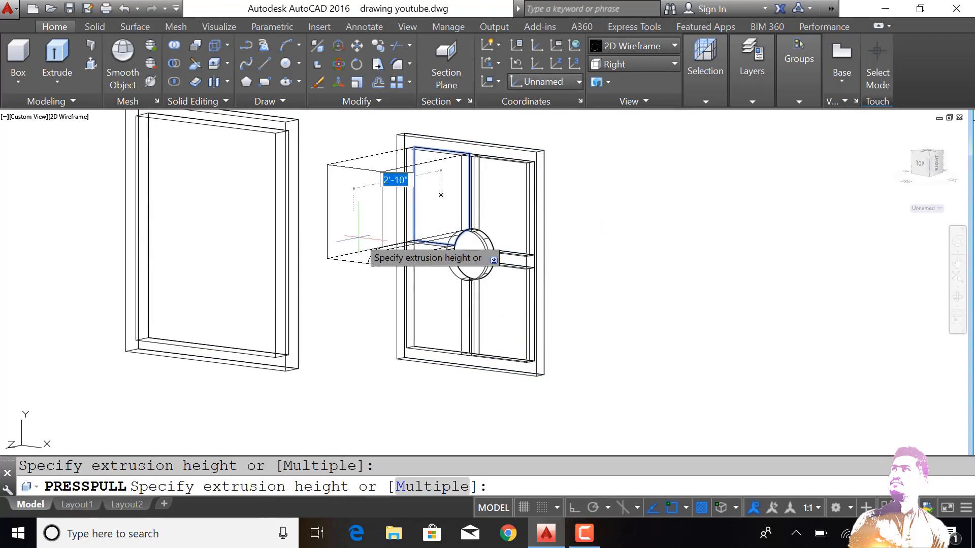
pyautogui.write('2')
pyautogui.press('Return')
pyautogui.click(437, 311)
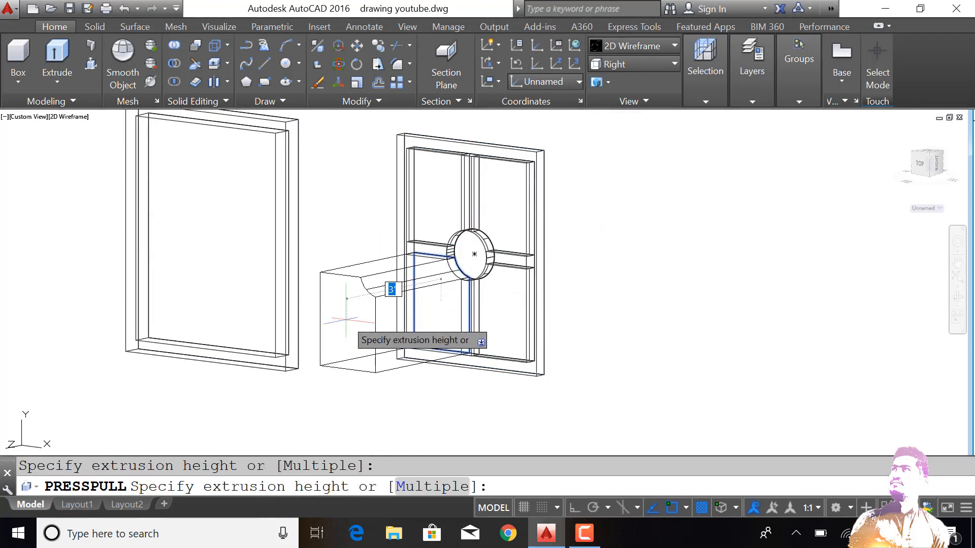
pyautogui.press('Return')
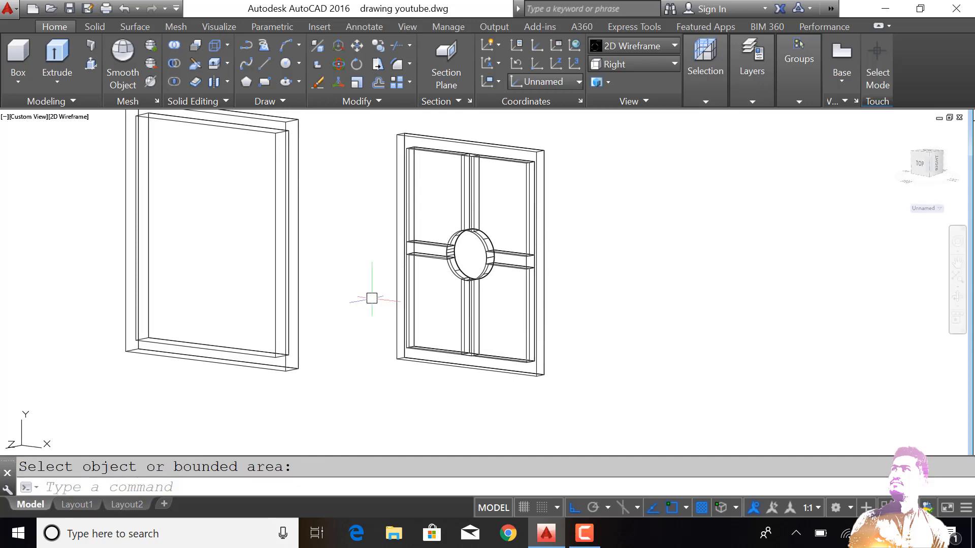
# Step: Switch to the Shaded visual style and apply the Mahogany No Gloss document material to the separate outer window frame
pyautogui.click(57, 116)
pyautogui.click(109, 211)
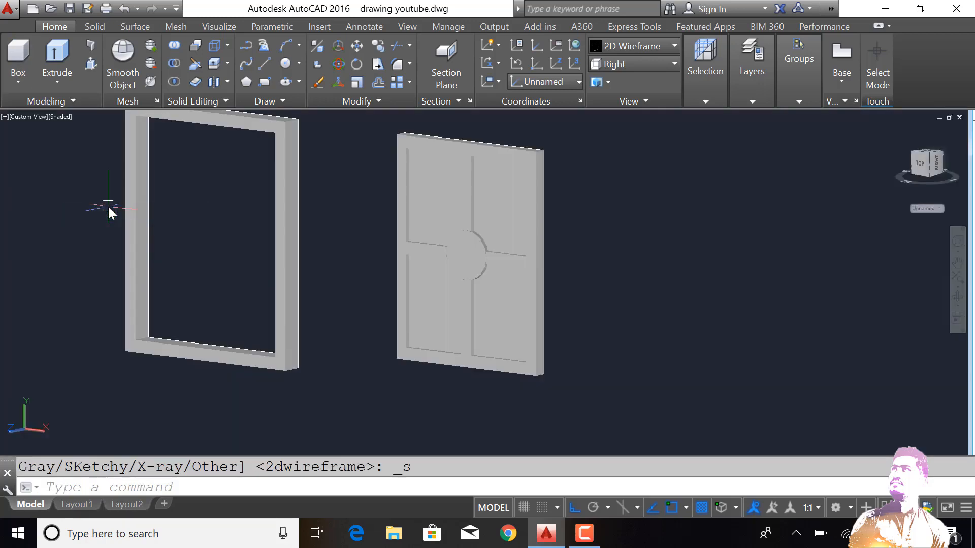
pyautogui.write('mat')
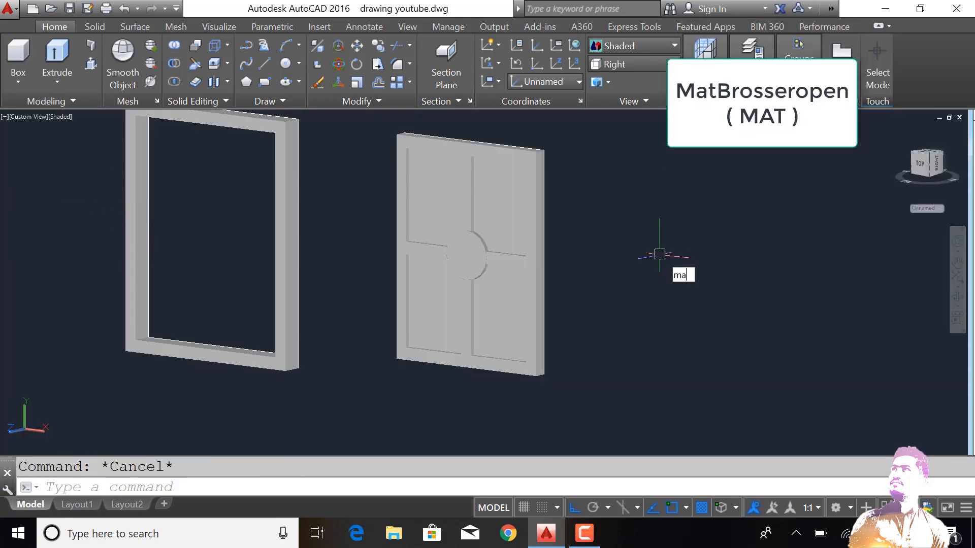
pyautogui.press('Return')
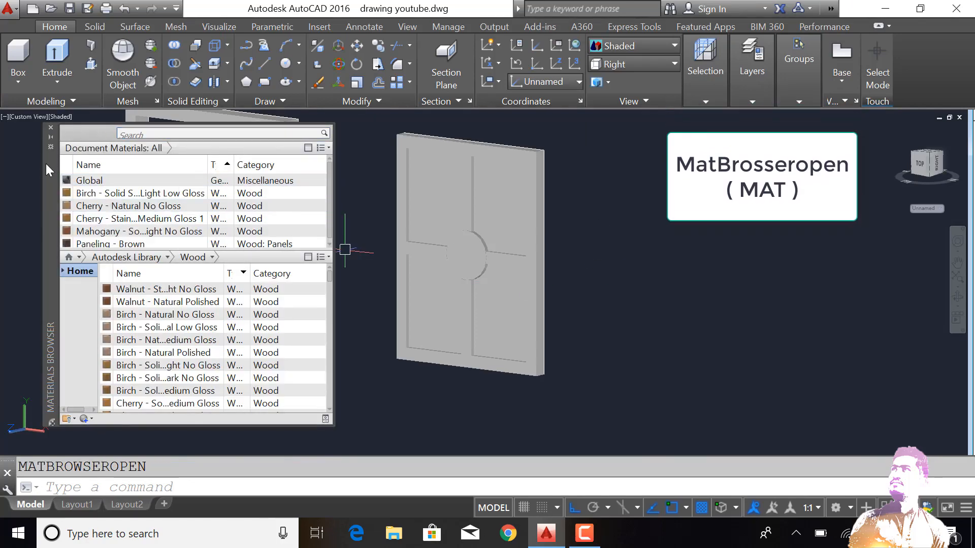
pyautogui.moveTo(59, 177); pyautogui.dragTo(670, 212)
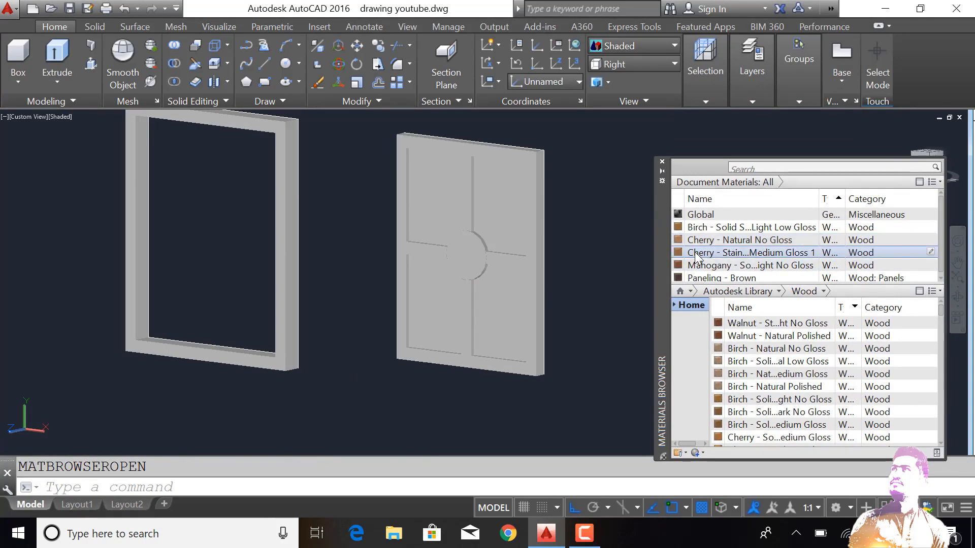
pyautogui.moveTo(698, 265); pyautogui.dragTo(601, 261)
pyautogui.moveTo(288, 191); pyautogui.dragTo(288, 192)
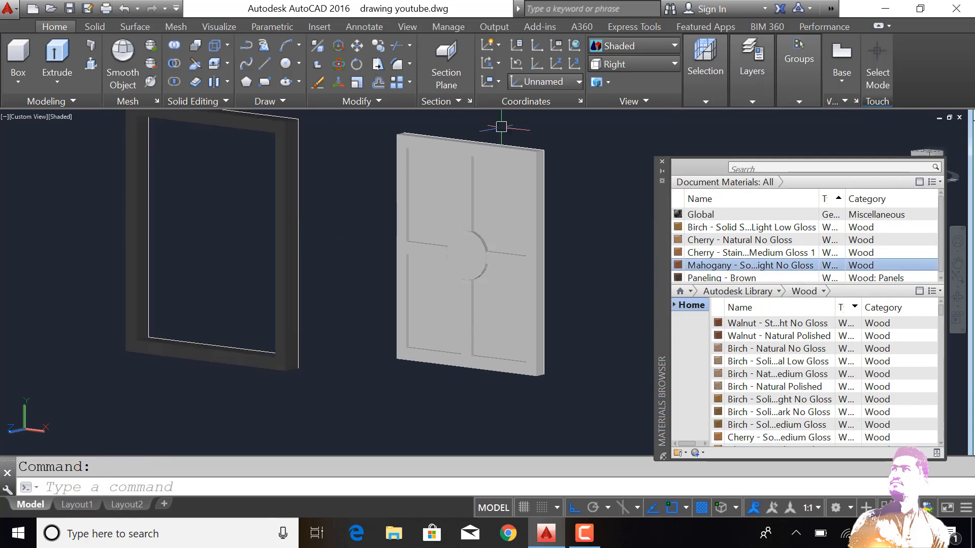
# Step: Set the viewport's material display to Materials / Textures On
pyautogui.click(219, 26)
pyautogui.click(630, 63)
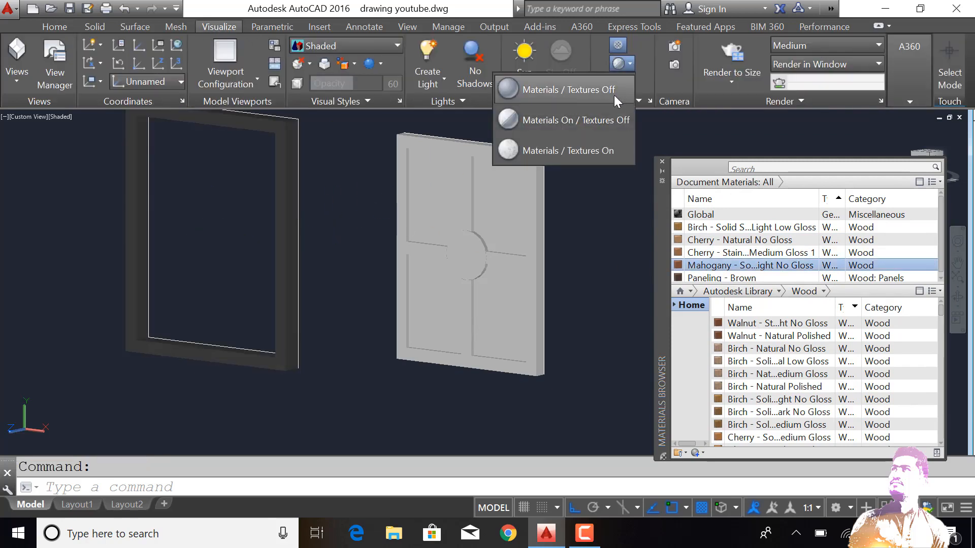
pyautogui.click(605, 147)
pyautogui.click(618, 44)
pyautogui.click(620, 46)
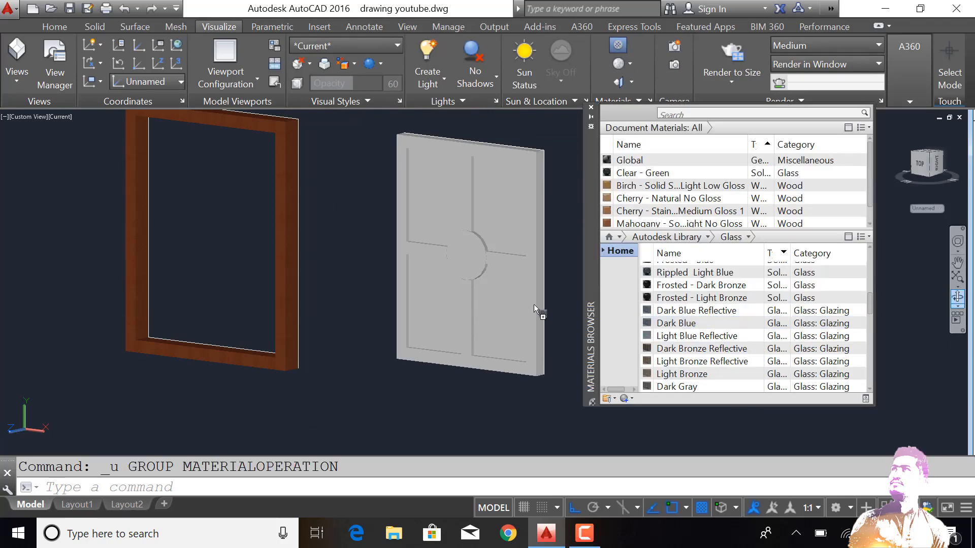
# Step: Apply the Dark Blue glazing material to the lower-right pane and match its properties to the other three panes
pyautogui.moveTo(534, 308); pyautogui.dragTo(506, 309)
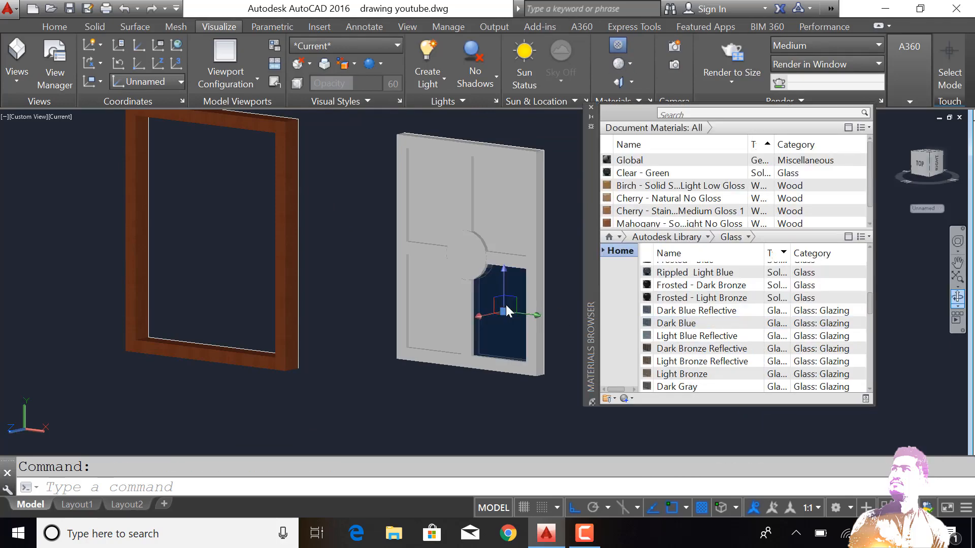
pyautogui.write('ma')
pyautogui.press('Return')
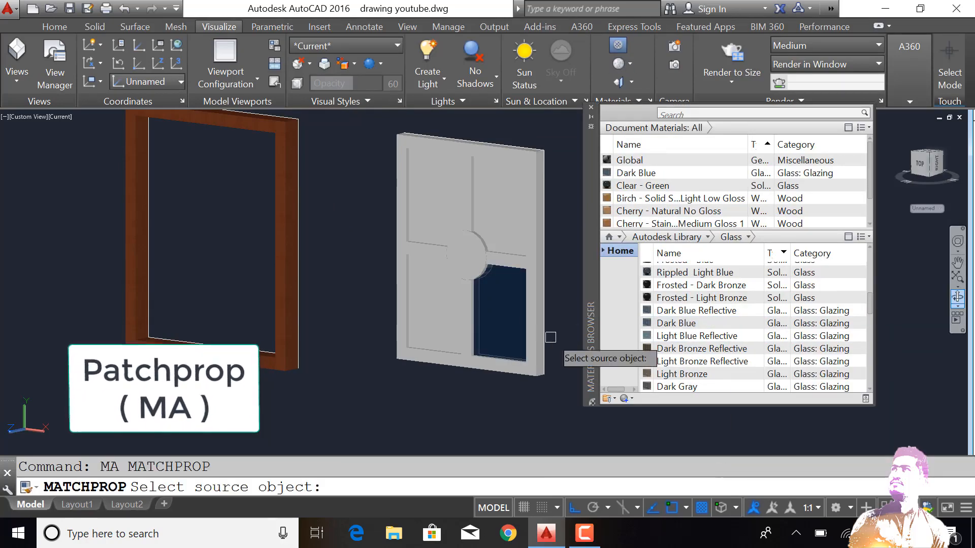
pyautogui.click(496, 330)
pyautogui.click(434, 199)
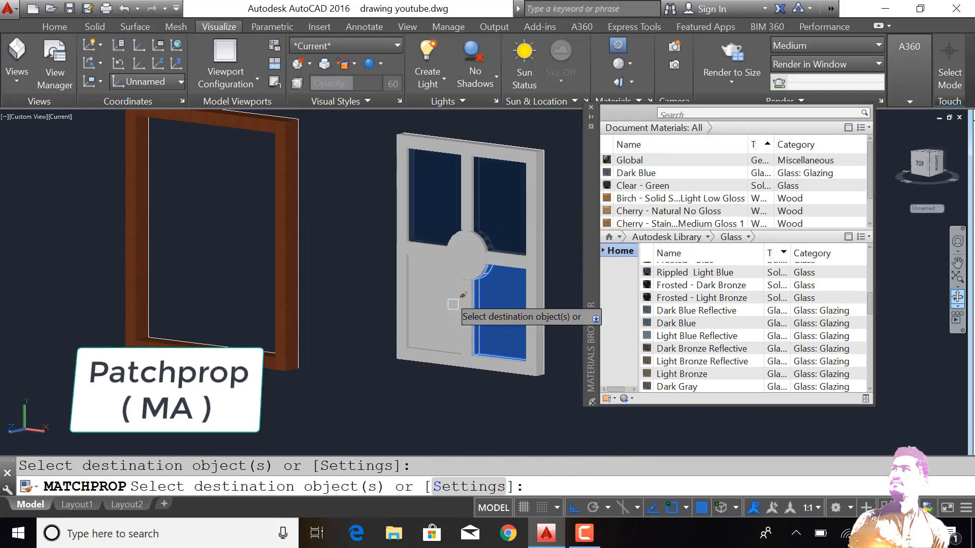
pyautogui.click(451, 304)
pyautogui.press('Return')
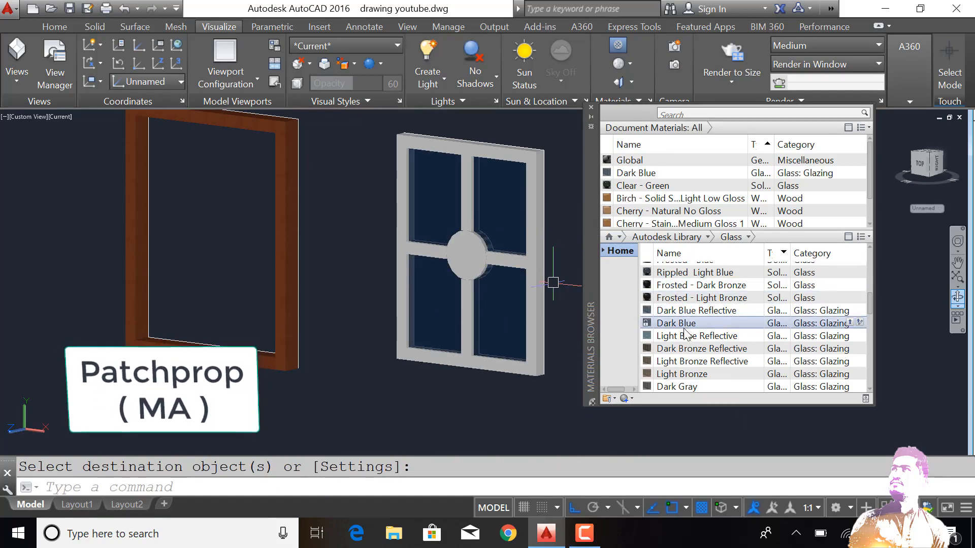
# Step: Apply Knurled from the Autodesk Library's Metal category to the sash's border, and replace it with Anodized - Blue
pyautogui.click(707, 237)
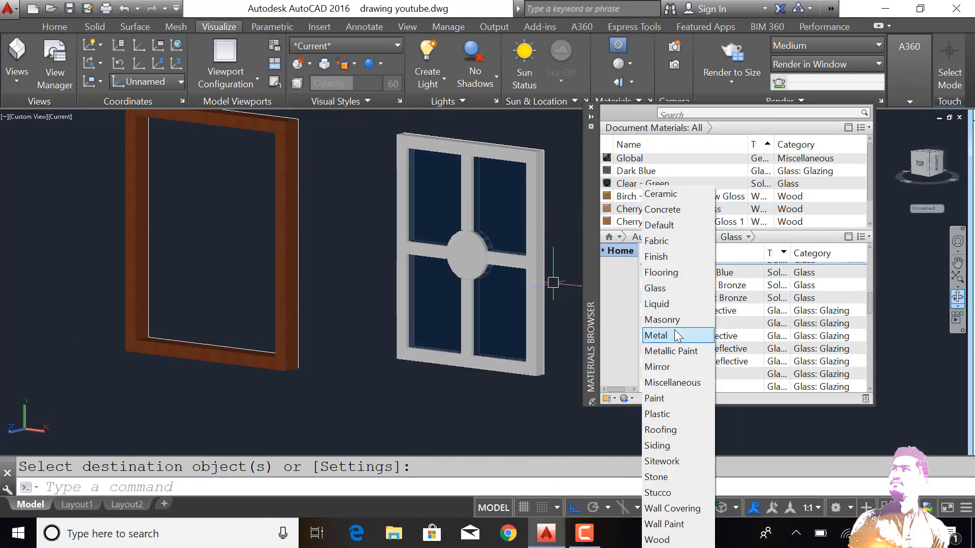
pyautogui.click(656, 335)
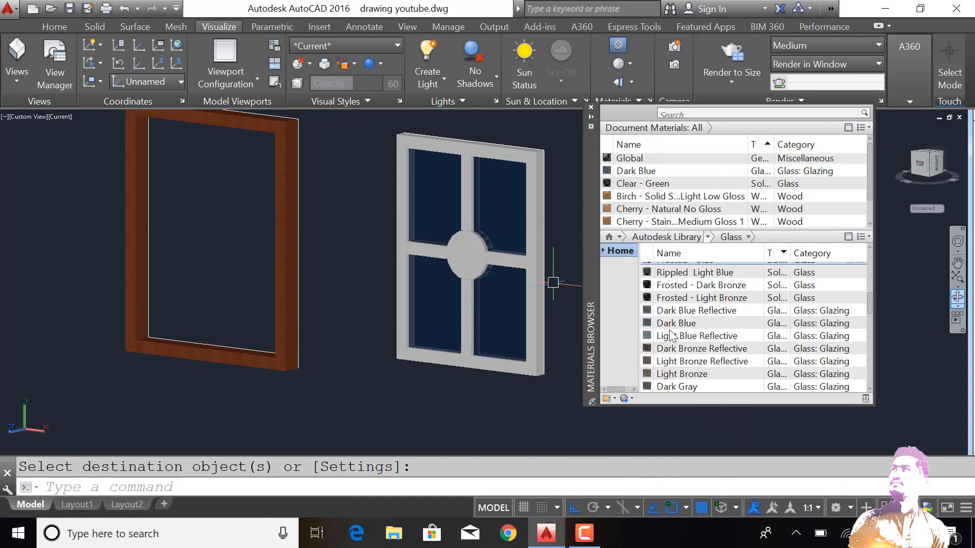
pyautogui.click(539, 210)
pyautogui.press('Return')
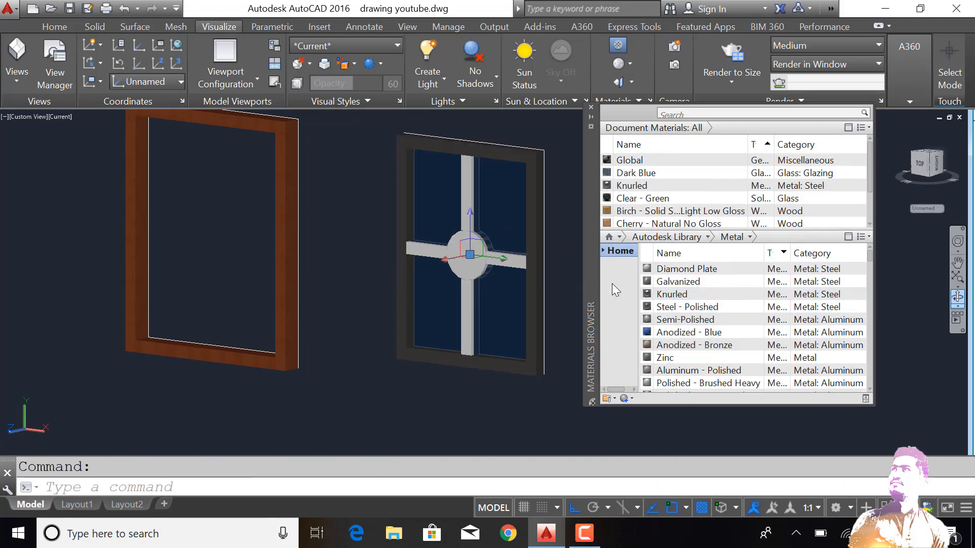
pyautogui.click(630, 63)
pyautogui.click(607, 150)
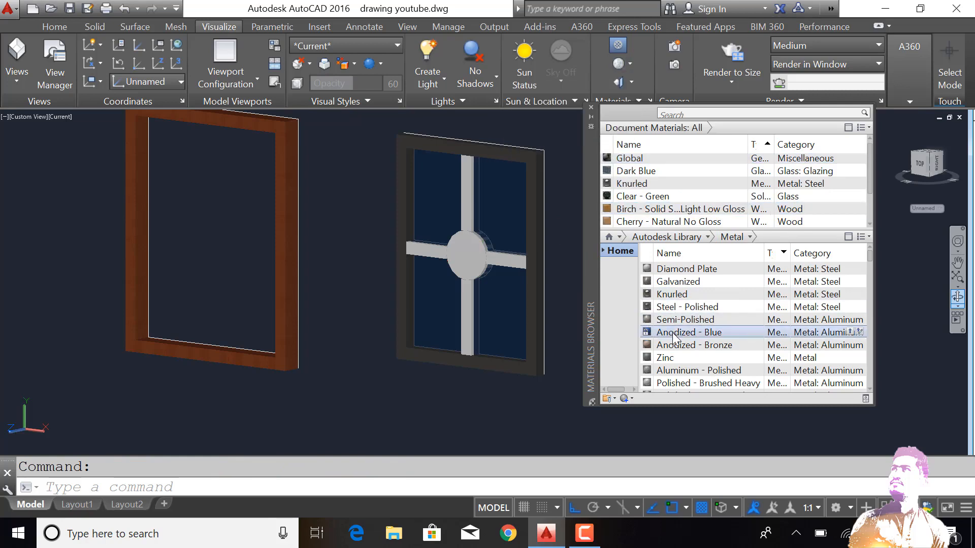
pyautogui.moveTo(541, 251); pyautogui.dragTo(540, 253)
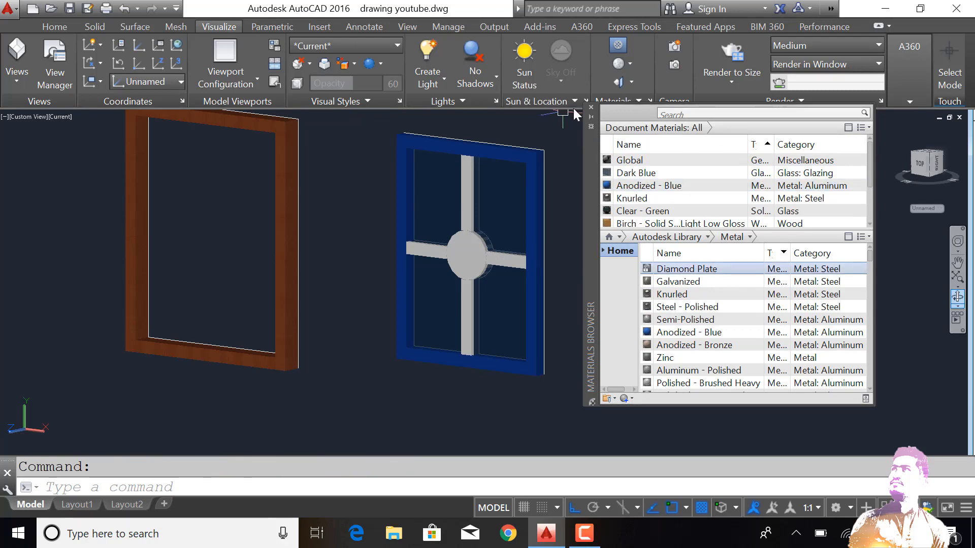
pyautogui.press('Escape')
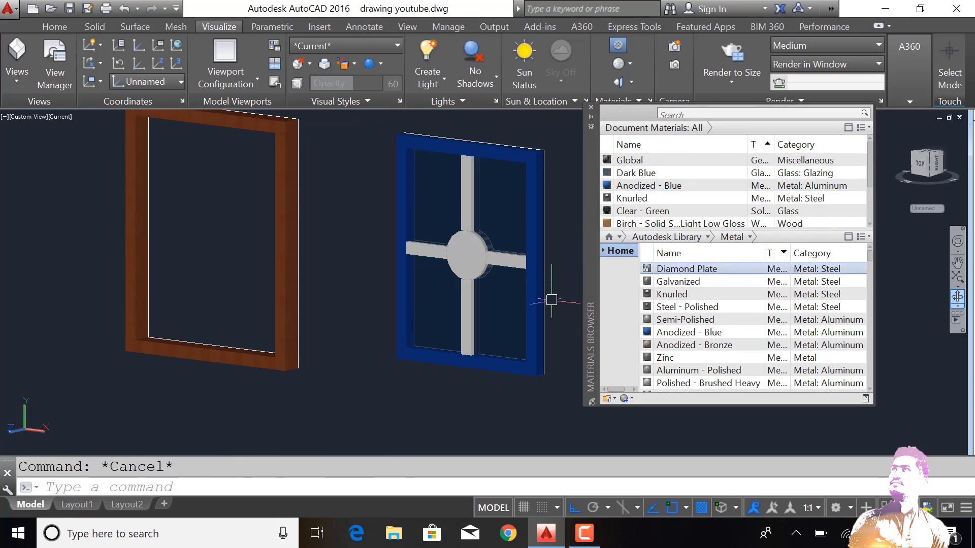
# Step: Match the blue sash border's properties to the four crossbar arms
pyautogui.write('ma')
pyautogui.press('Return')
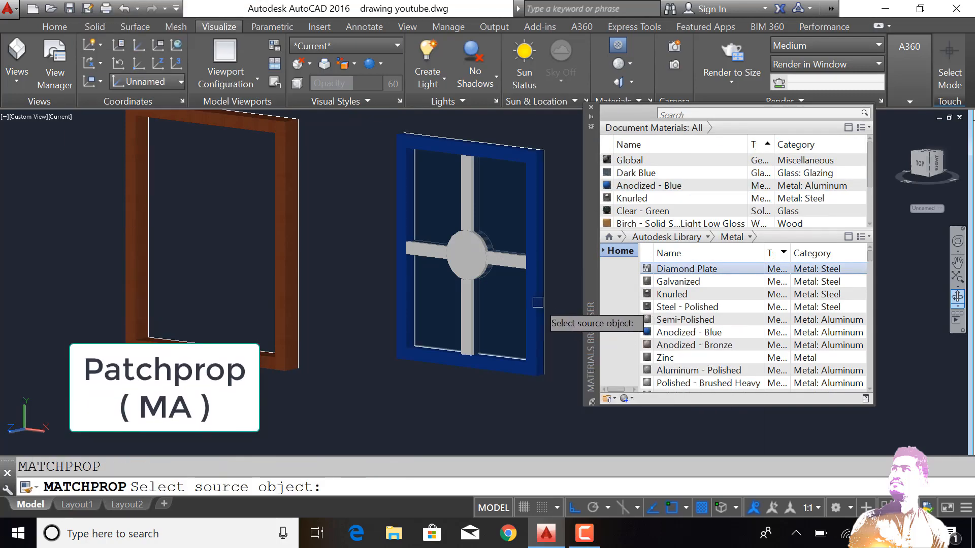
pyautogui.click(512, 369)
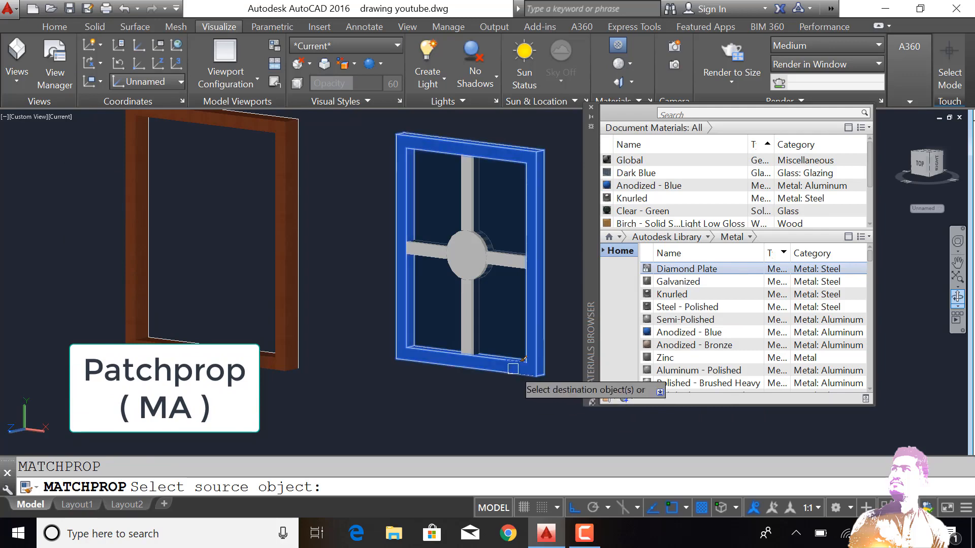
pyautogui.click(468, 314)
pyautogui.click(437, 256)
pyautogui.click(465, 209)
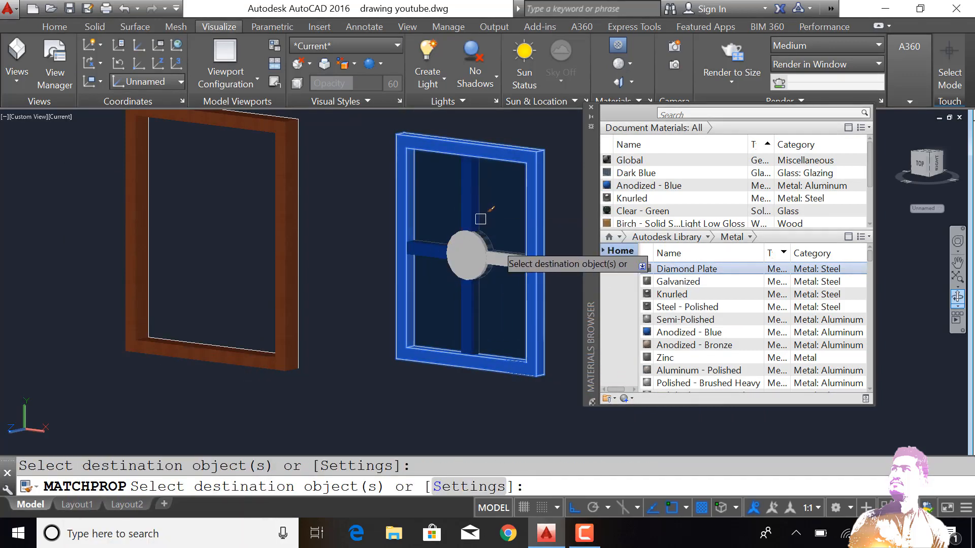
pyautogui.click(504, 261)
pyautogui.press('Return')
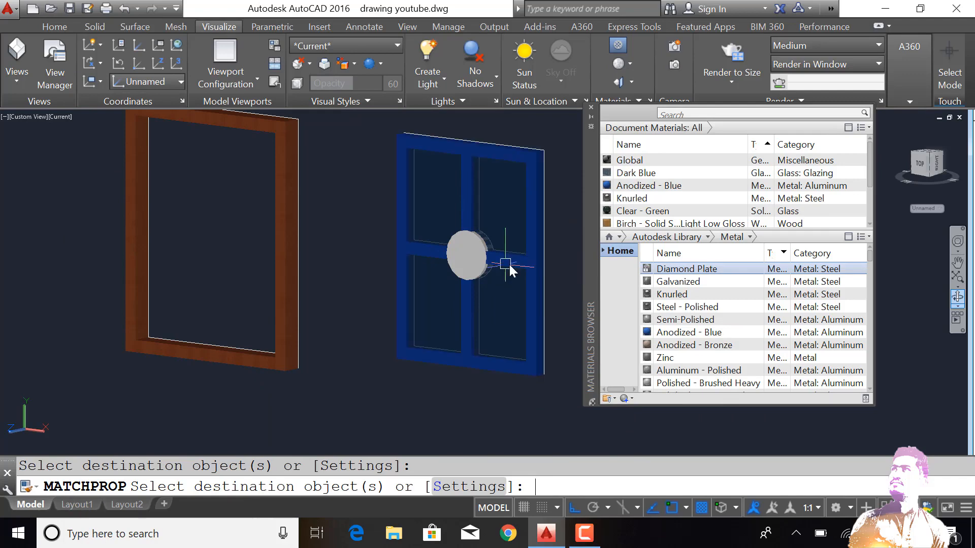
# Step: Match a blue crossbar arm's properties to the central circle and close the Materials Browser
pyautogui.press('Return')
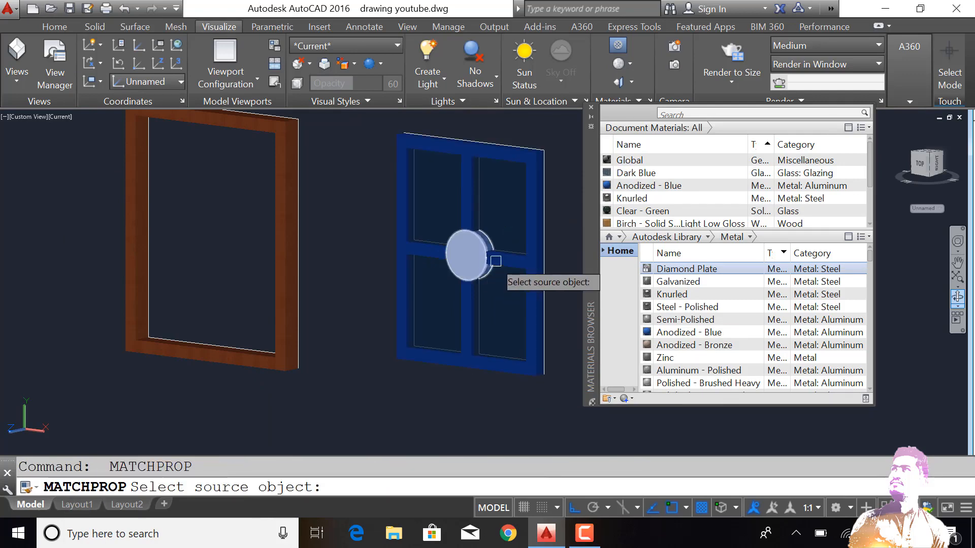
pyautogui.click(496, 261)
pyautogui.click(474, 257)
pyautogui.press('Return')
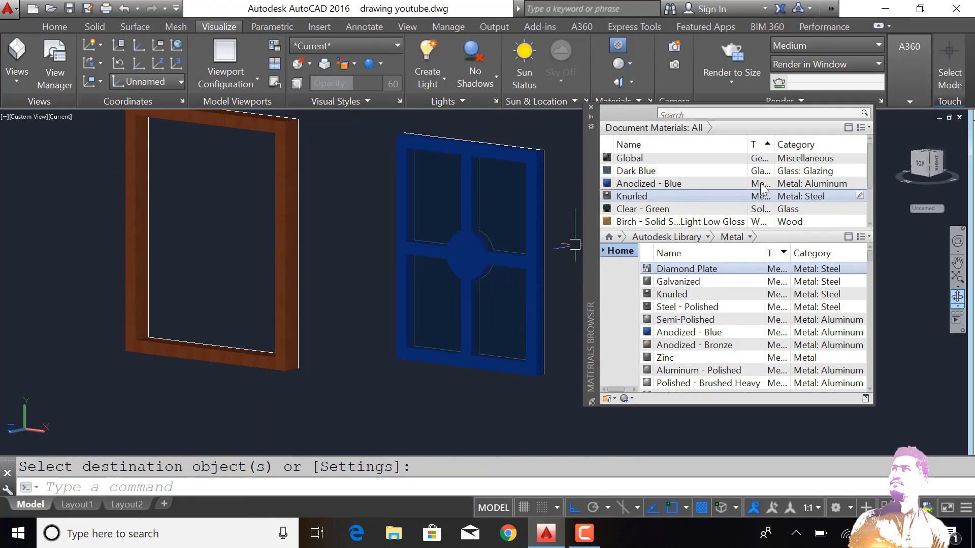
pyautogui.click(591, 108)
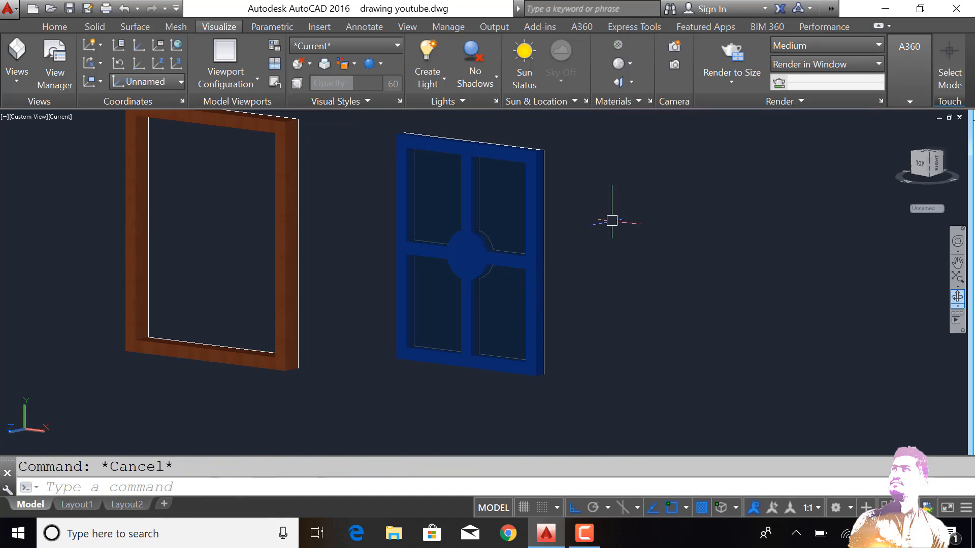
pyautogui.write('uni')
pyautogui.press('Return')
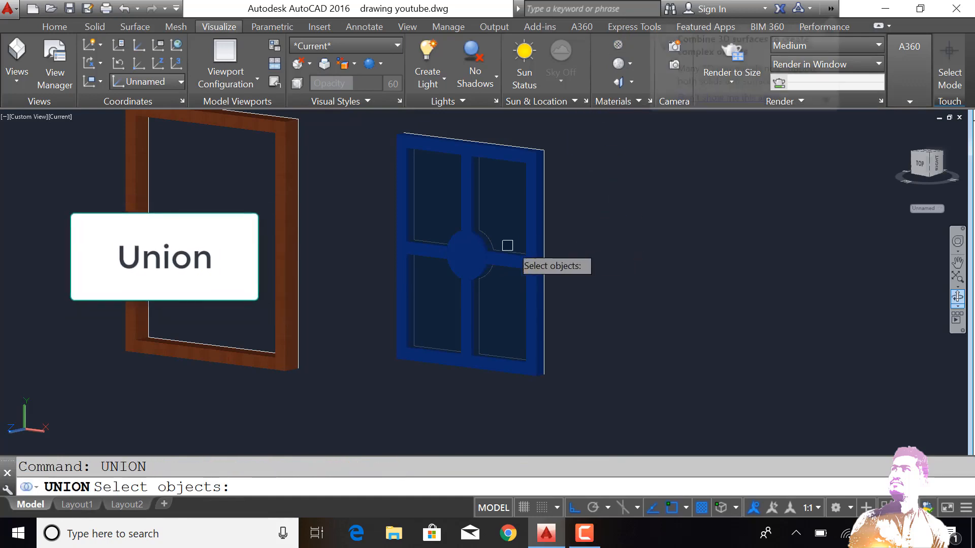
pyautogui.click(463, 252)
pyautogui.click(469, 253)
pyautogui.click(468, 217)
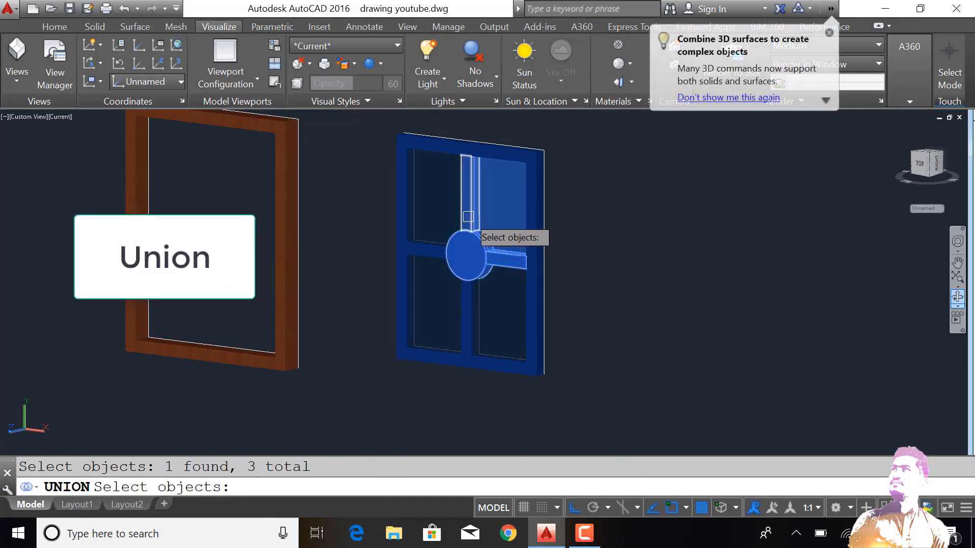
pyautogui.press('Escape')
# Step: Union the sash border, the central circle and the four crossbar arms into one solid
pyautogui.write('union')
pyautogui.press('Return')
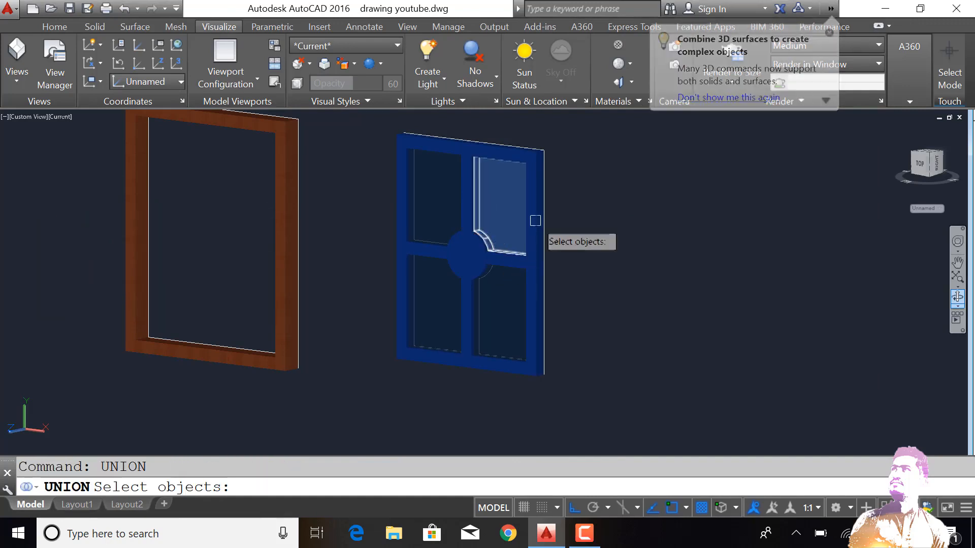
pyautogui.click(536, 217)
pyautogui.click(479, 257)
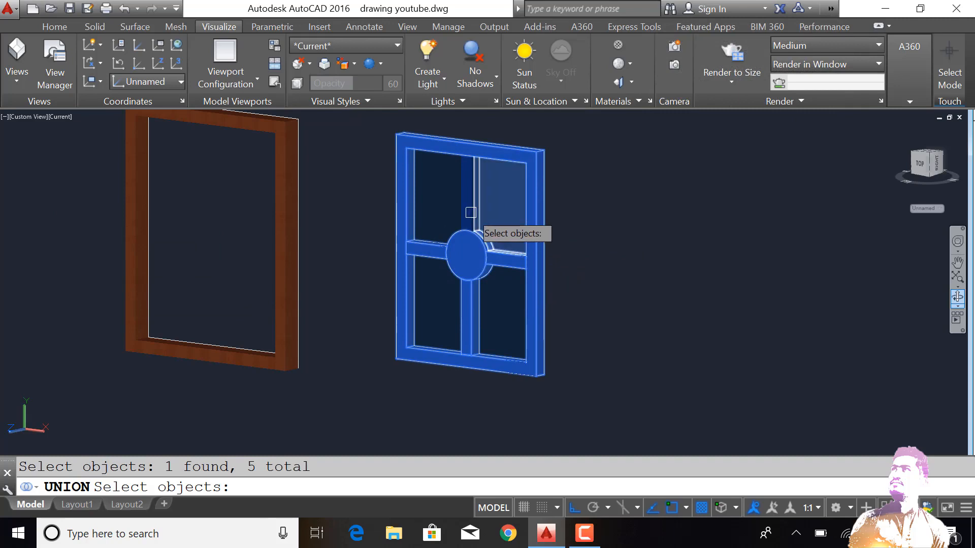
pyautogui.press('Return')
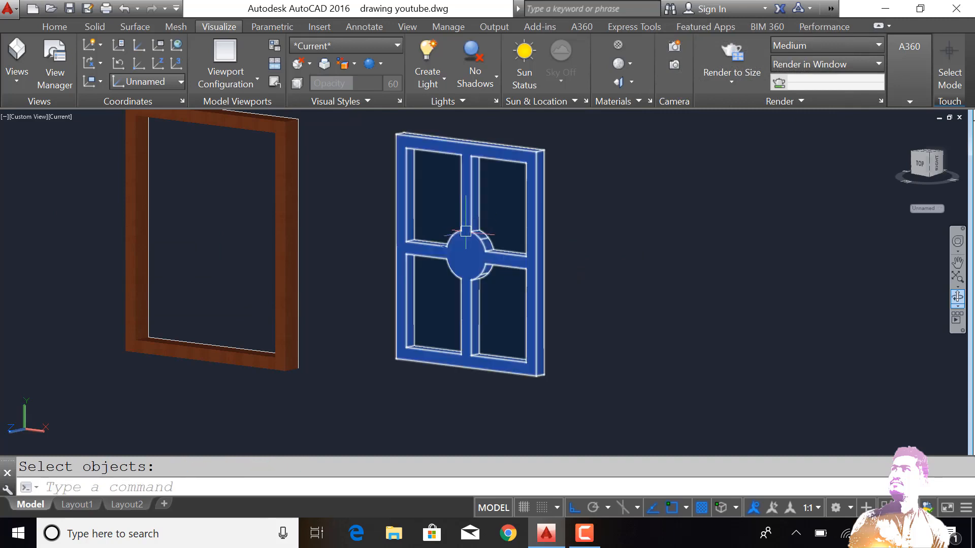
# Step: Group the four glass panes with the blue sash solid
pyautogui.write('GROUP')
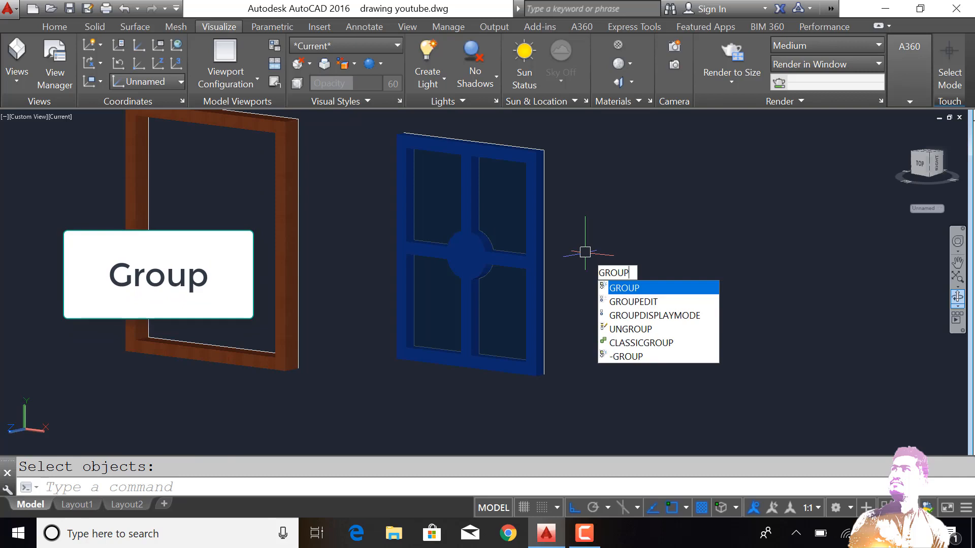
pyautogui.press('Return')
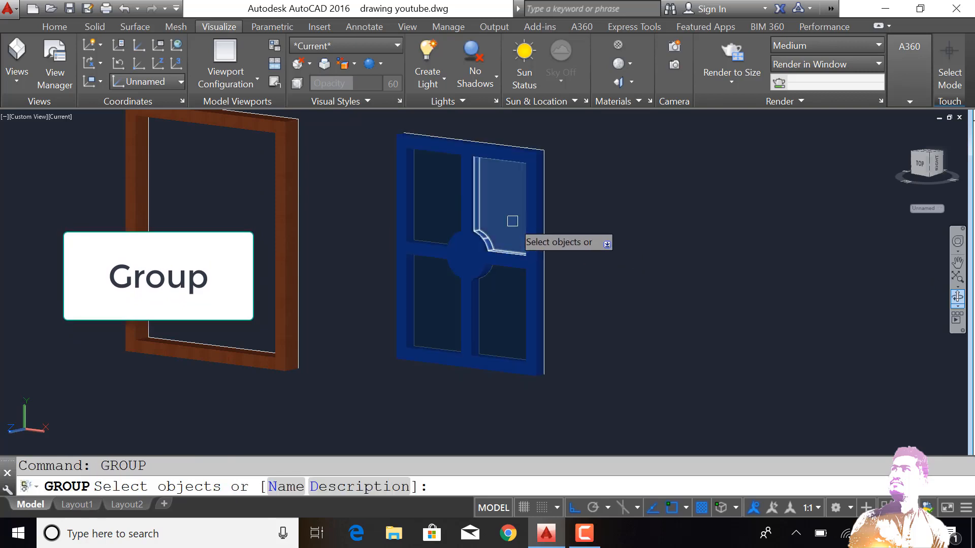
pyautogui.click(466, 208)
pyautogui.click(441, 234)
pyautogui.click(442, 285)
pyautogui.click(502, 303)
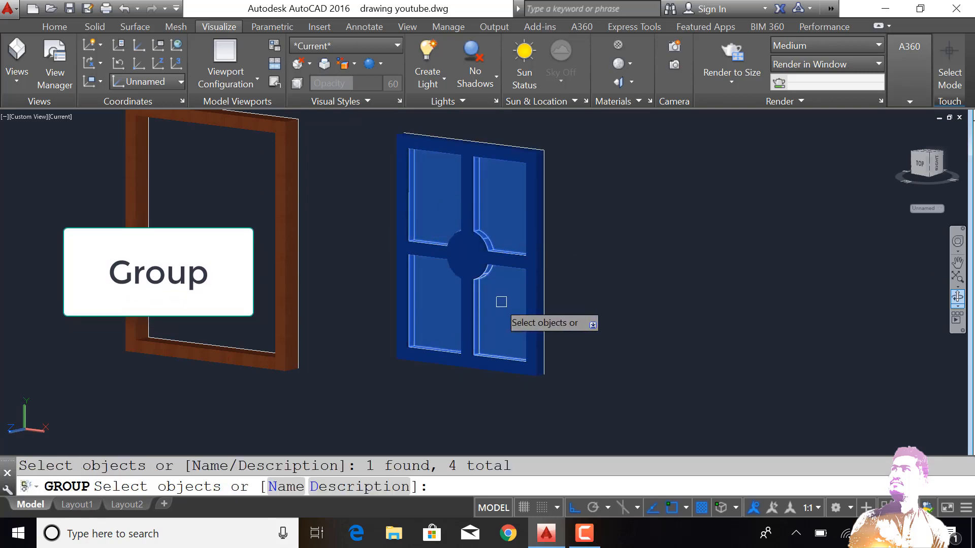
pyautogui.click(532, 264)
pyautogui.press('Return')
# Step: Move the grouped sash away from its construction outlines to the far side of the wooden outer frame
pyautogui.scroll(-4, 548, 298)
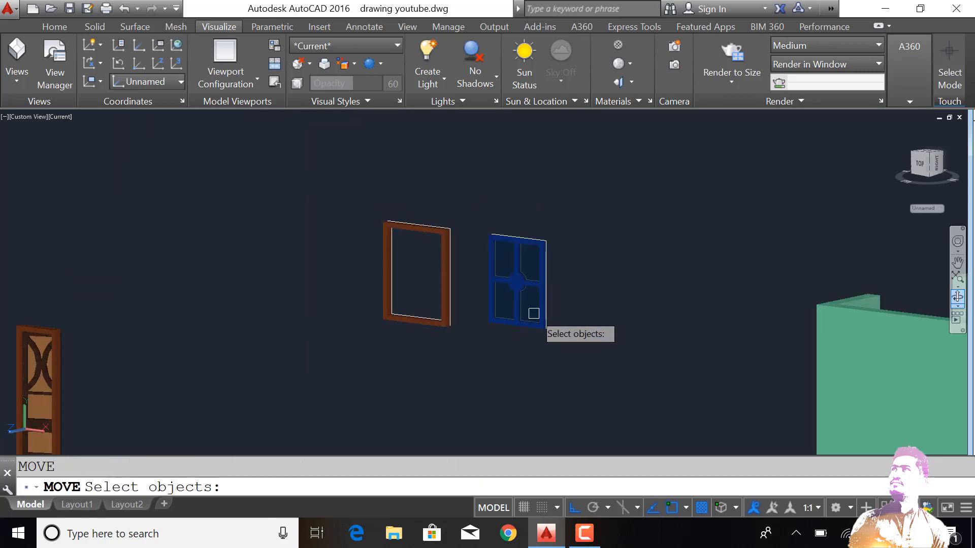
pyautogui.click(534, 313)
pyautogui.press('Return')
pyautogui.click(538, 314)
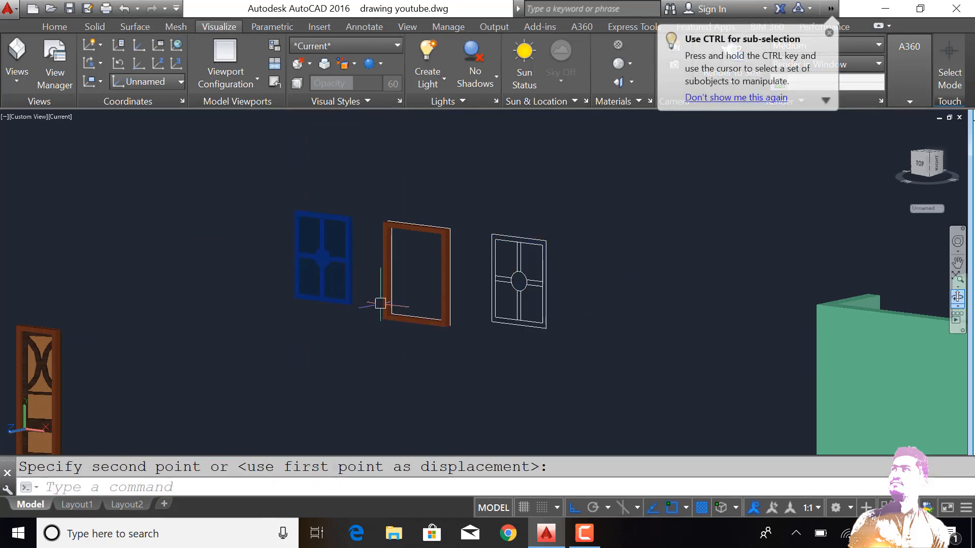
# Step: Delete the leftover sash outlines and the small rectangle remaining at the sash's former location
pyautogui.click(599, 227)
pyautogui.click(501, 370)
pyautogui.press('Delete')
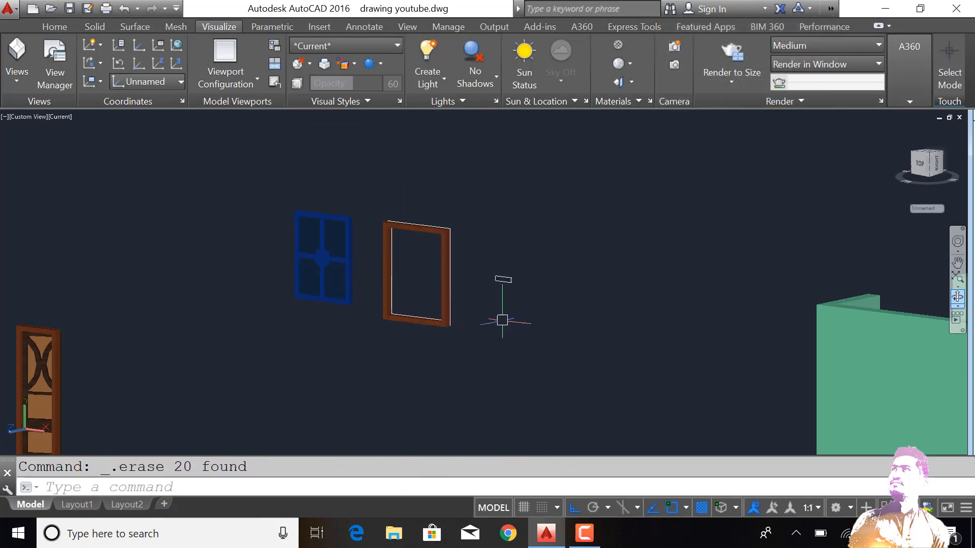
pyautogui.click(525, 252)
pyautogui.click(464, 349)
pyautogui.press('Delete')
# Step: Move the wooden outer frame sideways, away from its construction outlines and the sash
pyautogui.click(431, 323)
pyautogui.press('Return')
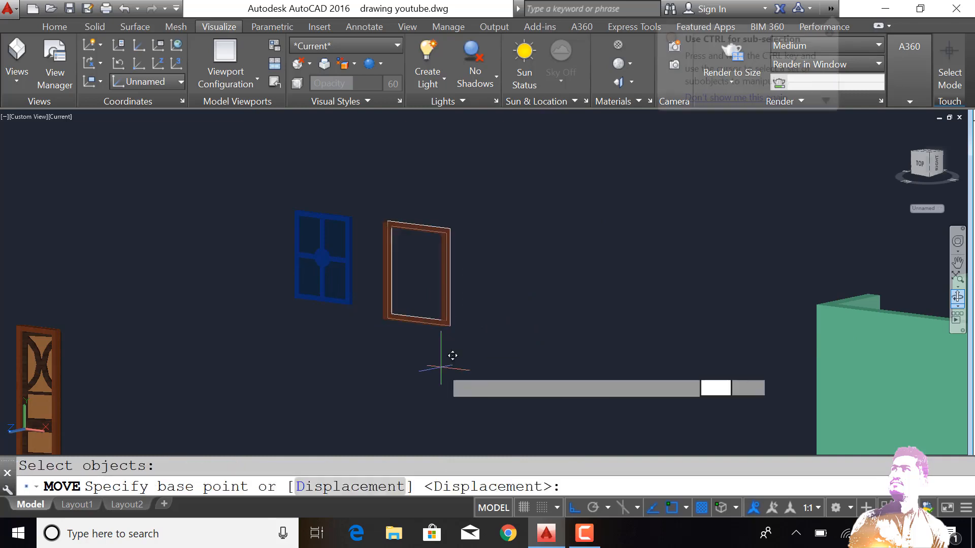
pyautogui.click(440, 367)
pyautogui.click(561, 372)
# Step: Delete the leftover construction outlines at the wooden outer frame's former location
pyautogui.click(452, 209)
pyautogui.click(372, 350)
pyautogui.press('Delete')
pyautogui.click(386, 345)
pyautogui.press('Delete')
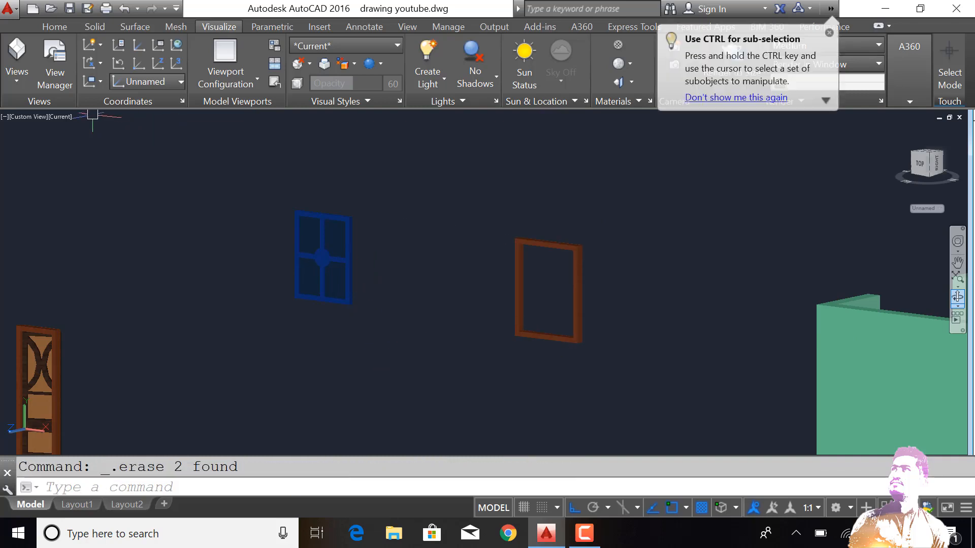
# Step: Switch to the 2D Wireframe visual style and move the grouped sash by its upper-right corner into the outer frame
pyautogui.click(63, 117)
pyautogui.click(87, 148)
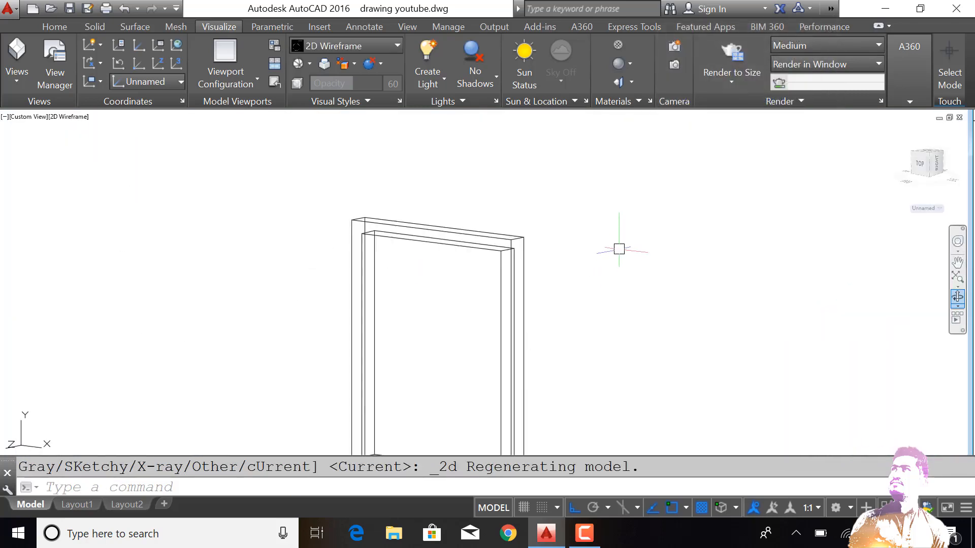
pyautogui.press('Return')
pyautogui.click(367, 211)
pyautogui.click(304, 299)
pyautogui.scroll(10, 307, 228)
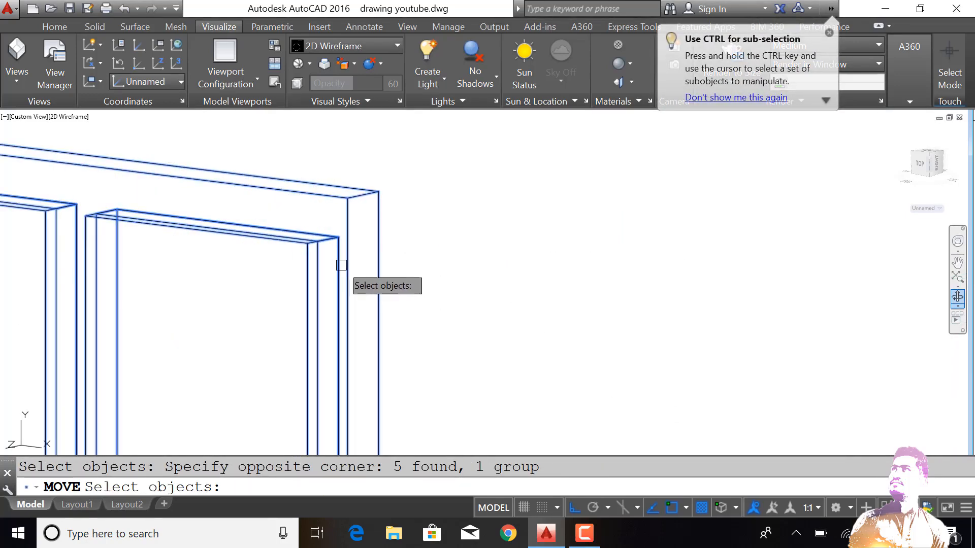
pyautogui.press('Return')
pyautogui.click(330, 234)
pyautogui.scroll(-10, 333, 235)
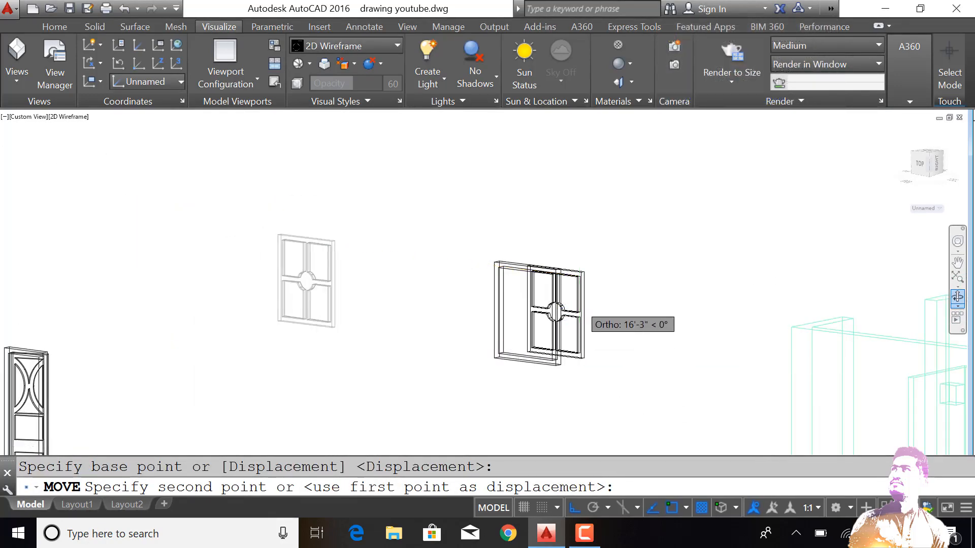
pyautogui.scroll(10, 523, 193)
pyautogui.click(440, 218)
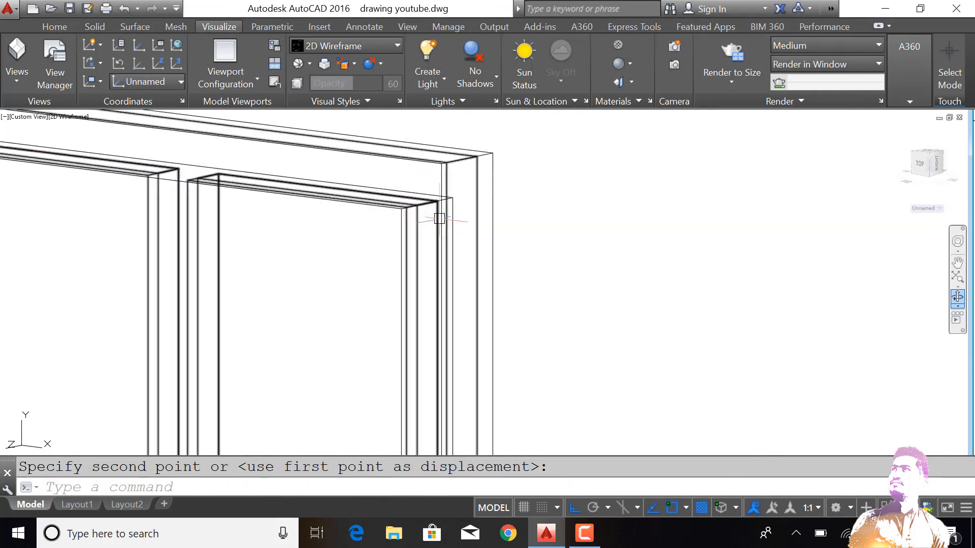
# Step: Move the grouped sash from its lower-left corner edge to the outer frame's lower-left inner corner edge
pyautogui.scroll(-6, 470, 260)
pyautogui.scroll(-5, 431, 371)
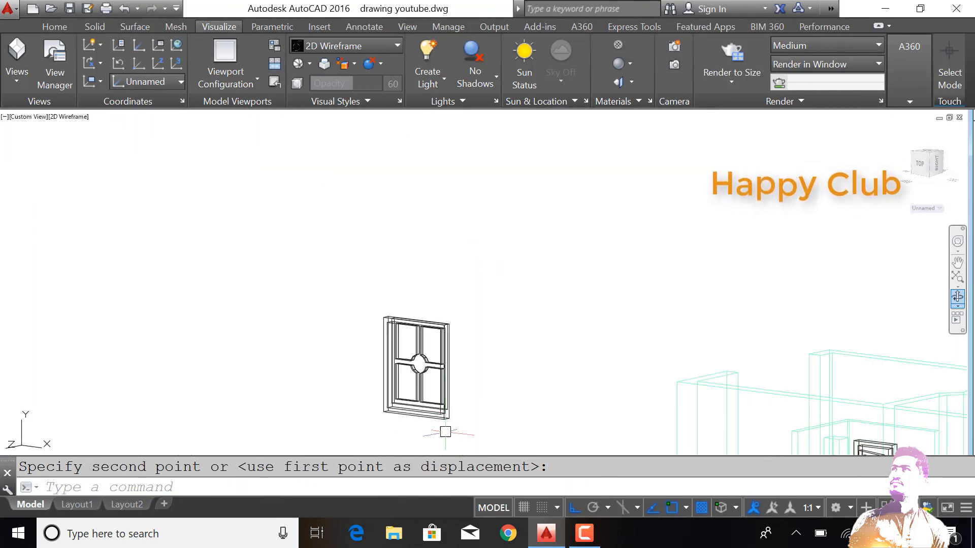
pyautogui.scroll(8, 431, 372)
pyautogui.keyDown('shift'); pyautogui.moveTo(355, 368); pyautogui.dragTo(378, 376, button='middle'); pyautogui.keyUp('shift')
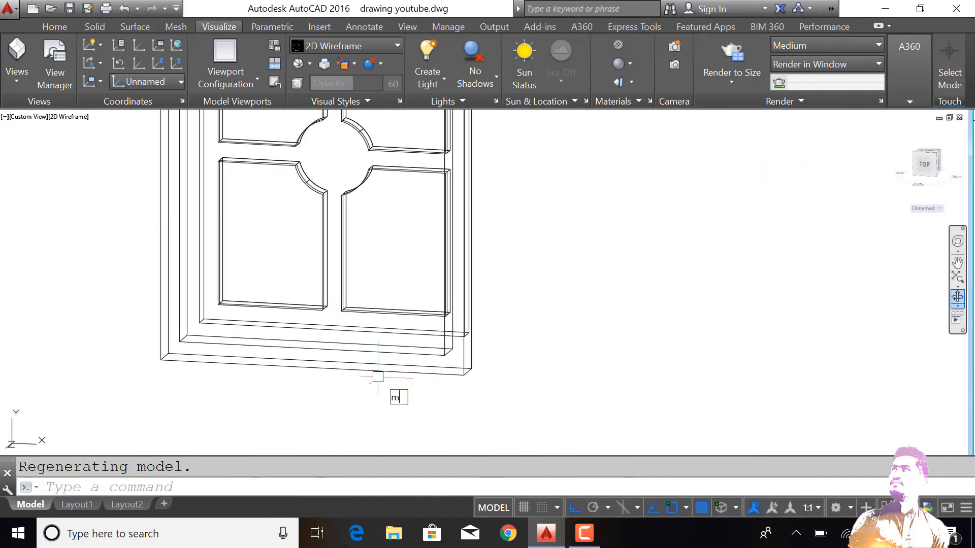
pyautogui.press('Return')
pyautogui.click(292, 321)
pyautogui.press('Return')
pyautogui.scroll(2, 201, 334)
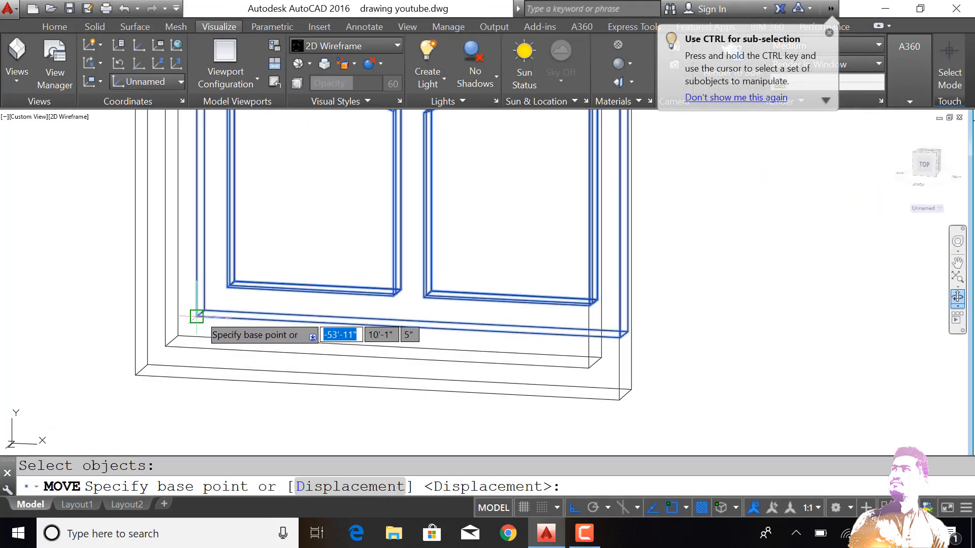
pyautogui.scroll(5, 197, 316)
pyautogui.click(200, 311)
pyautogui.click(87, 424)
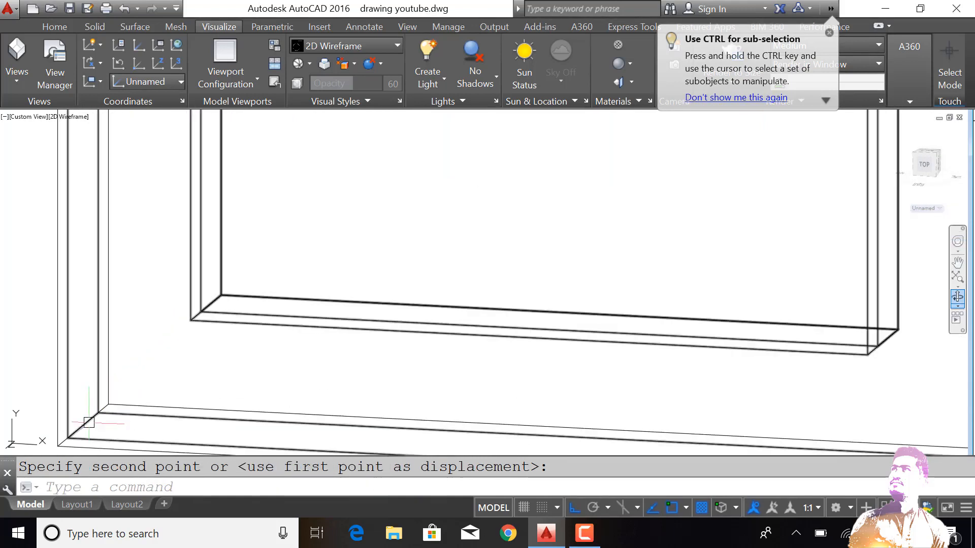
pyautogui.scroll(-5, 89, 423)
pyautogui.press('Escape')
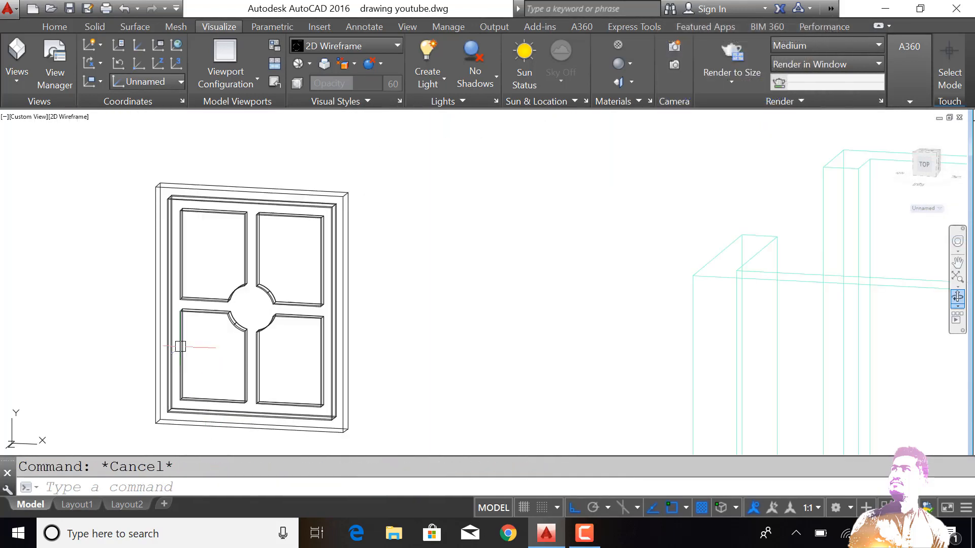
# Step: Examine the assembled window's frame, sash and glass panes in the Shaded visual style
pyautogui.click(71, 116)
pyautogui.click(115, 212)
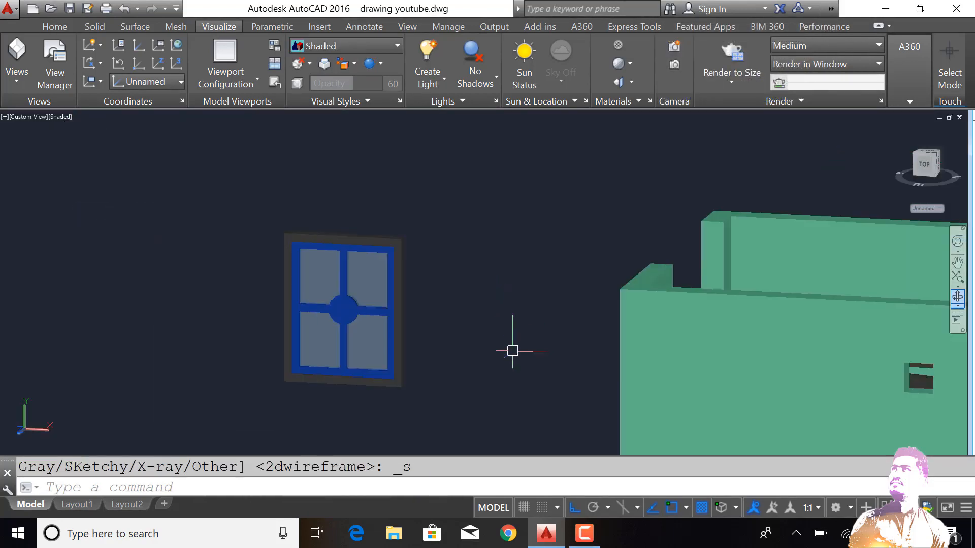
pyautogui.scroll(3, 426, 386)
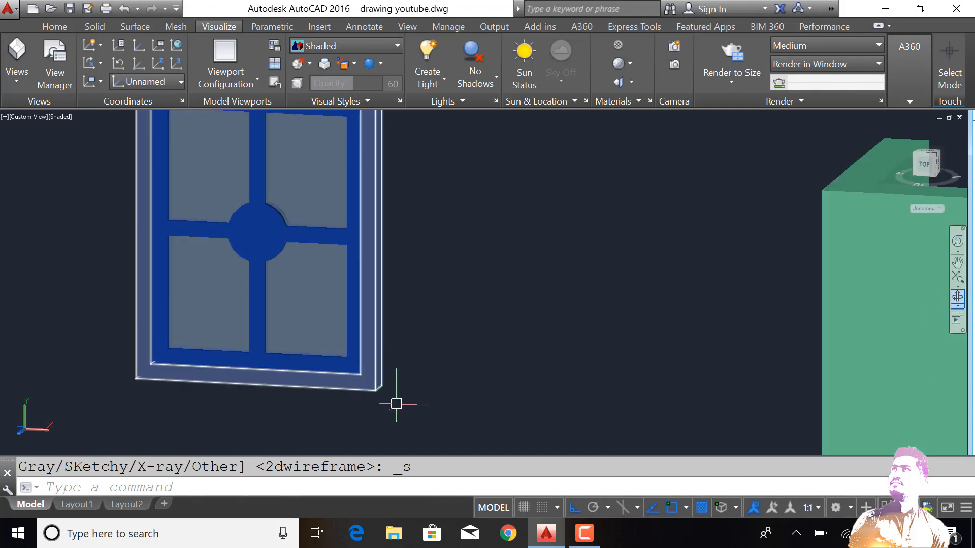
pyautogui.scroll(-2, 432, 400)
# Step: Return to the 2D Wireframe visual style with the finished window and the house walls both in view
pyautogui.click(59, 117)
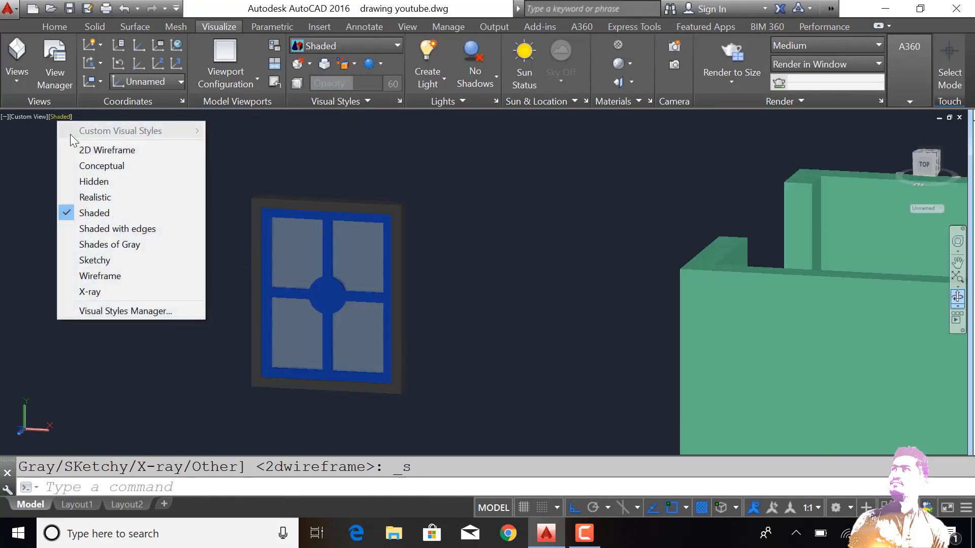
pyautogui.click(101, 149)
pyautogui.scroll(-4, 269, 246)
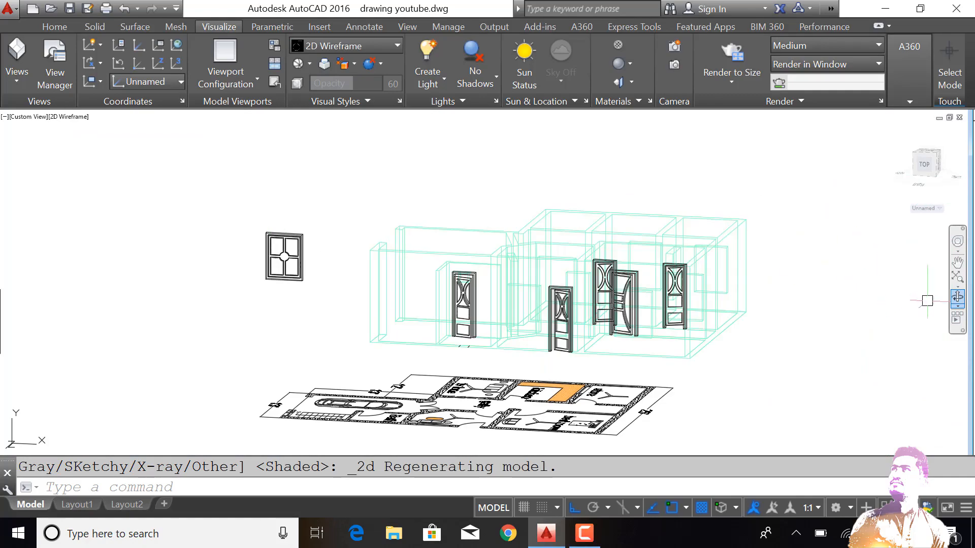
pyautogui.click(958, 299)
pyautogui.moveTo(837, 315); pyautogui.dragTo(675, 330)
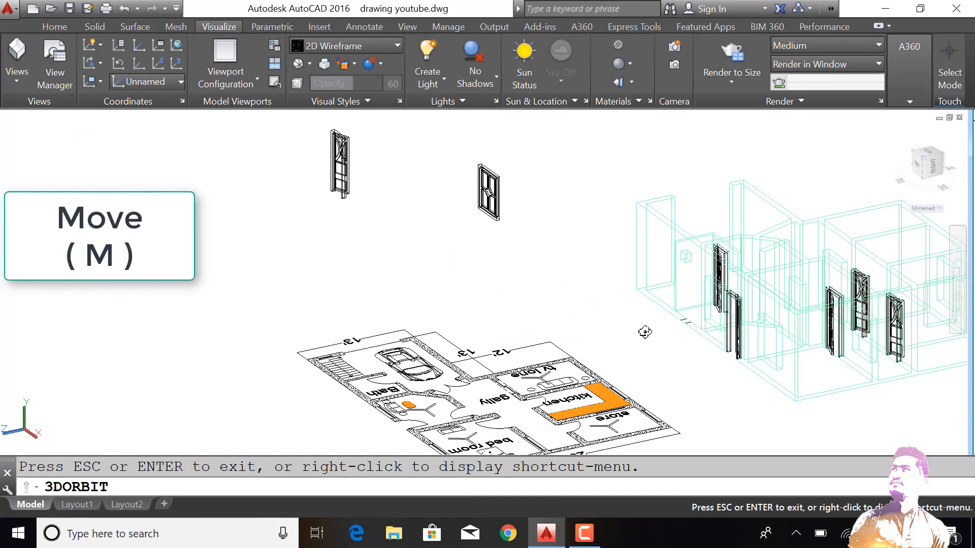
# Step: Move the complete window from its frame's upper corner to the matching corner of the opening in the house's outer wall
pyautogui.press('Escape')
pyautogui.press('Return')
pyautogui.click(519, 171)
pyautogui.click(437, 237)
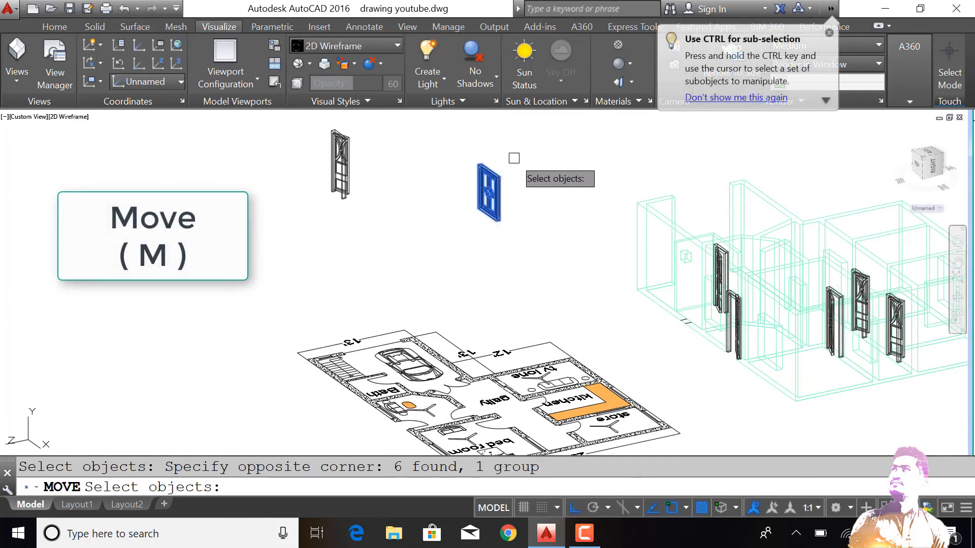
pyautogui.scroll(6, 513, 158)
pyautogui.scroll(4, 418, 175)
pyautogui.press('Return')
pyautogui.click(314, 193)
pyautogui.scroll(-12, 309, 202)
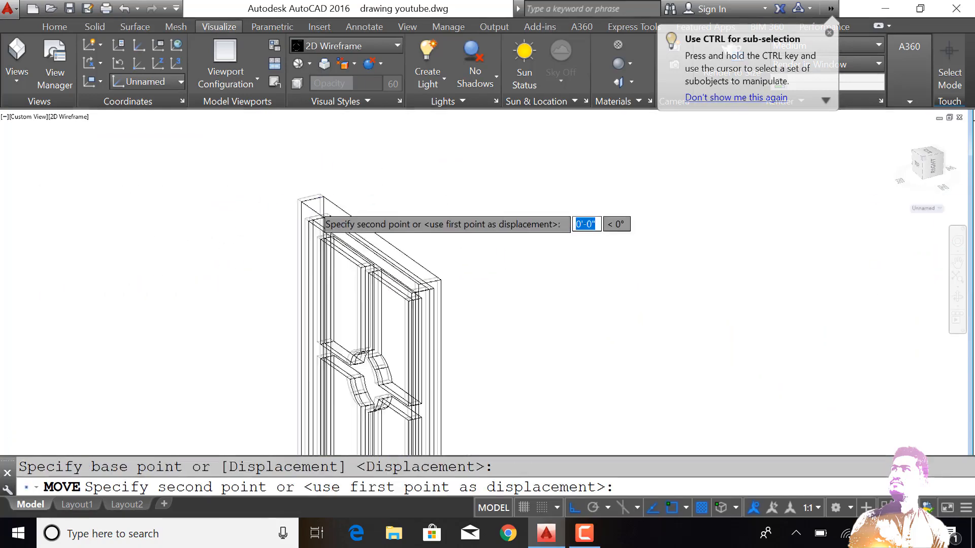
pyautogui.scroll(10, 474, 278)
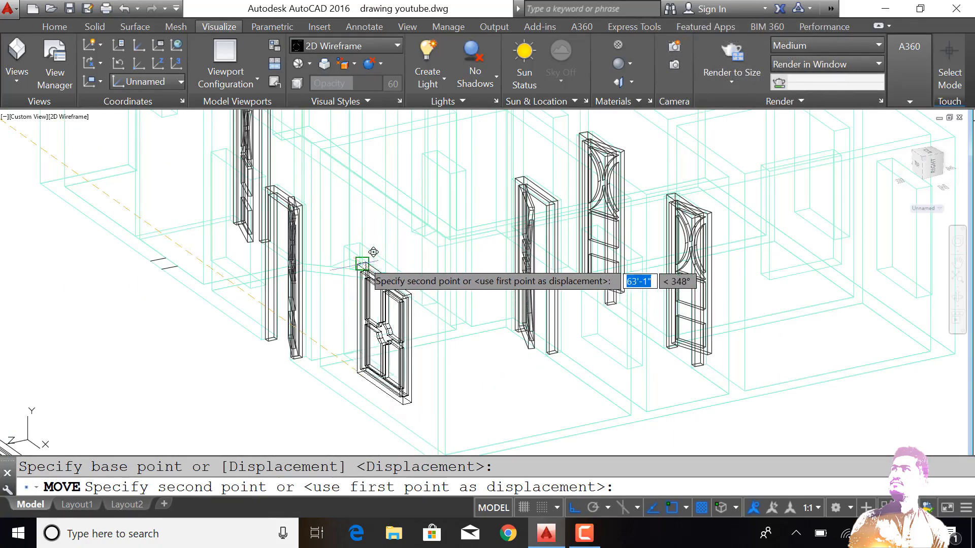
pyautogui.click(344, 215)
pyautogui.scroll(-10, 414, 251)
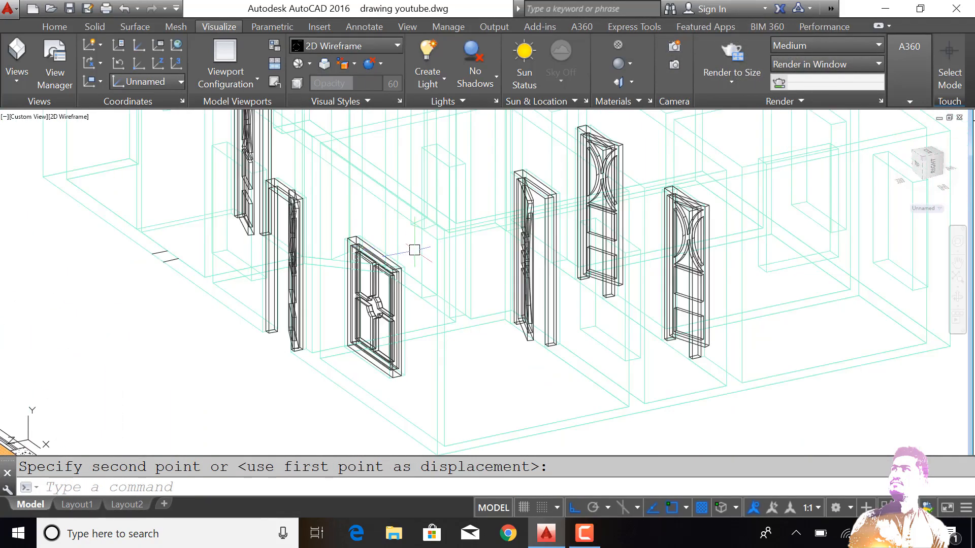
# Step: Examine how the window sits in the house wall from several sides in the Shaded visual style
pyautogui.click(81, 118)
pyautogui.click(109, 211)
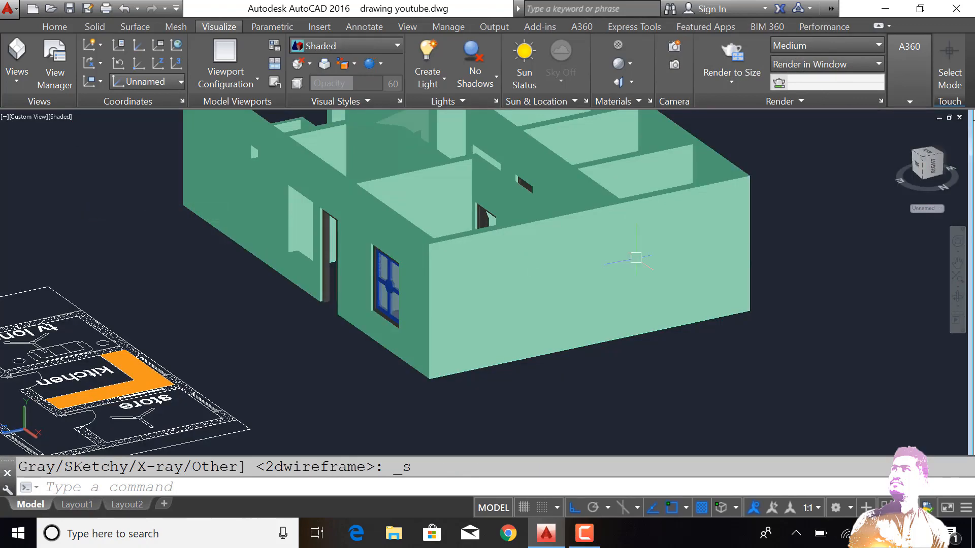
pyautogui.click(956, 304)
pyautogui.moveTo(523, 318); pyautogui.dragTo(657, 313)
pyautogui.scroll(-2, 657, 313)
pyautogui.moveTo(341, 254); pyautogui.dragTo(355, 258)
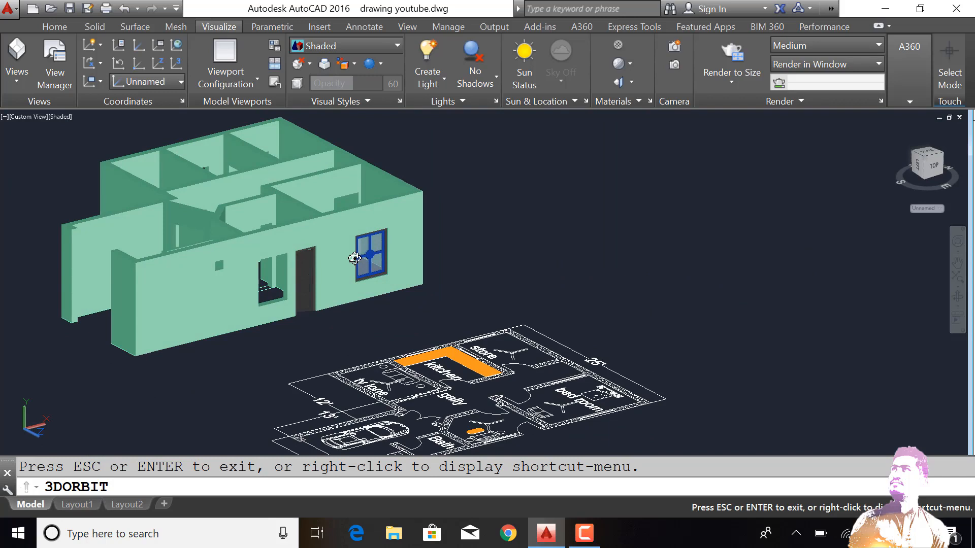
pyautogui.press('Escape')
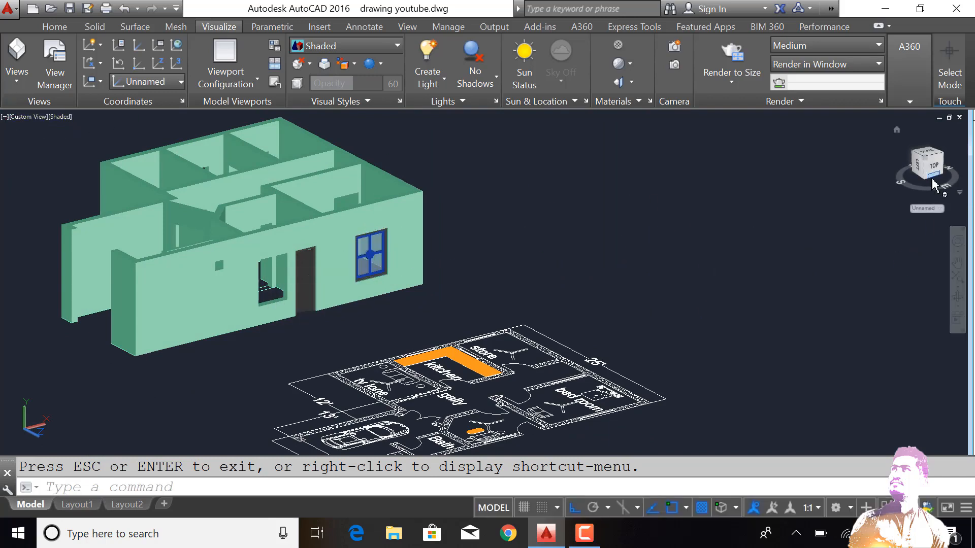
# Step: Set the model to the Right view and the 2D Wireframe visual style
pyautogui.click(57, 27)
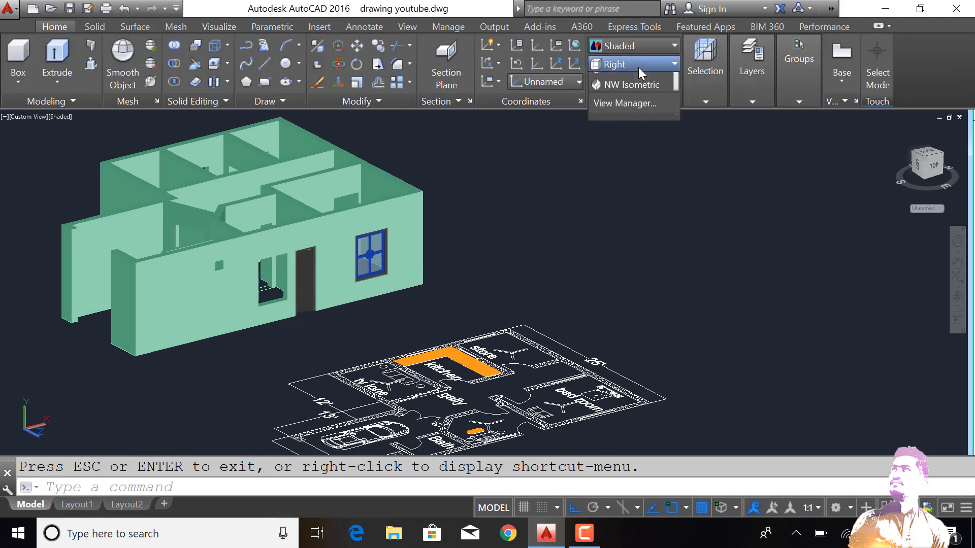
pyautogui.click(621, 127)
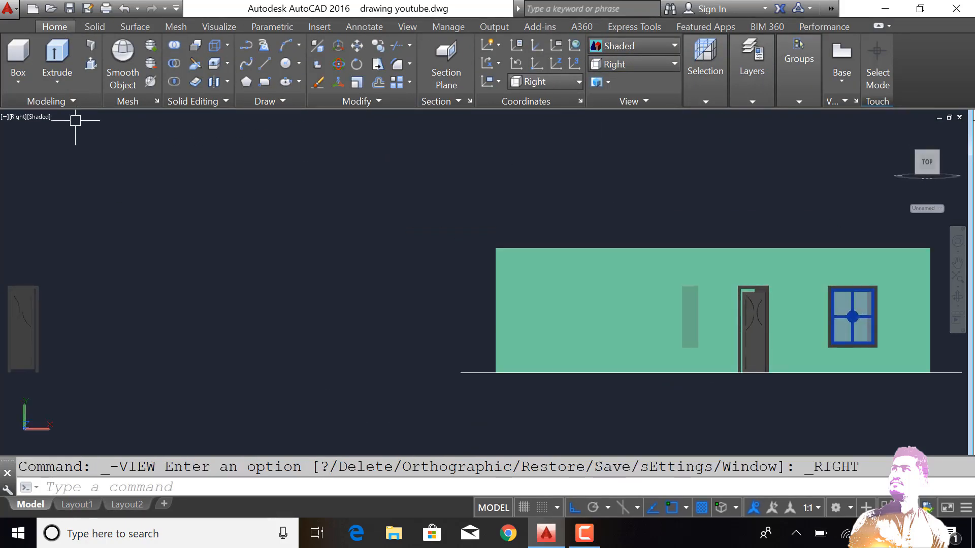
pyautogui.click(36, 117)
pyautogui.click(76, 147)
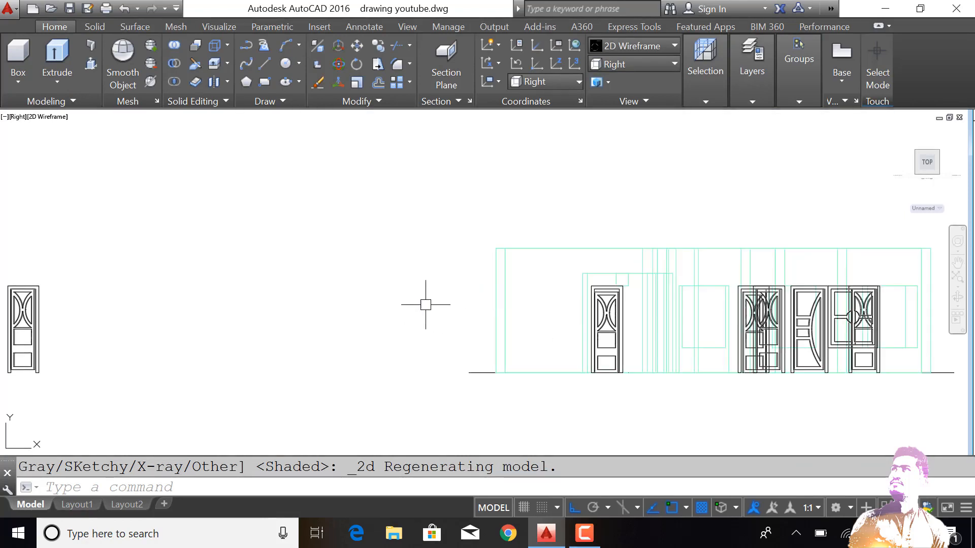
# Step: Draw an upright rectangle 3'6" wide in the empty space between the separate door and the house
pyautogui.write('rec')
pyautogui.press('Return')
pyautogui.click(259, 238)
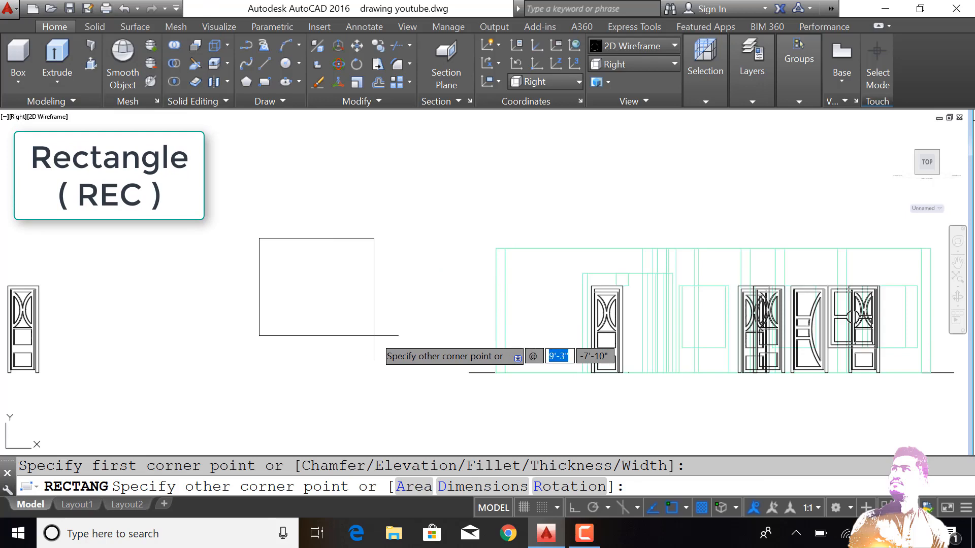
pyautogui.write("3'5")
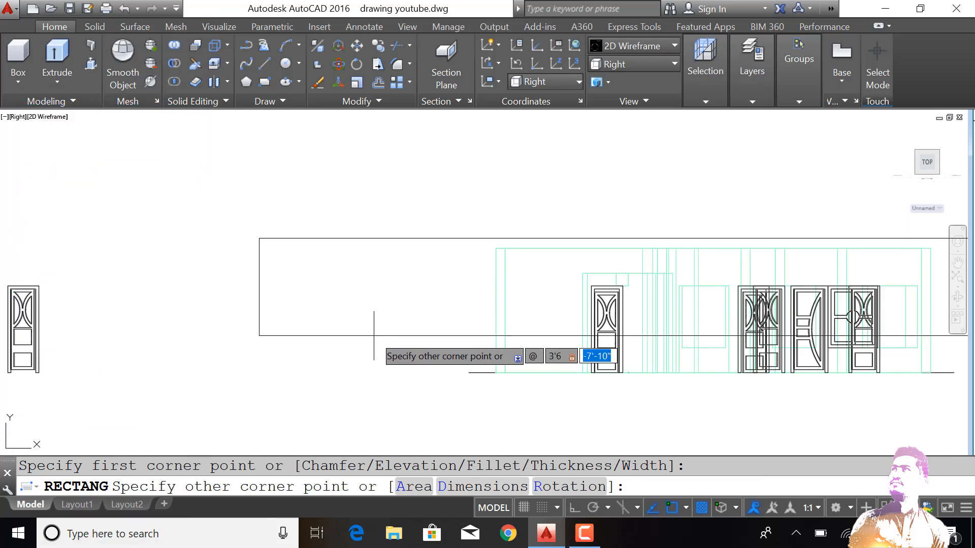
pyautogui.press('Return')
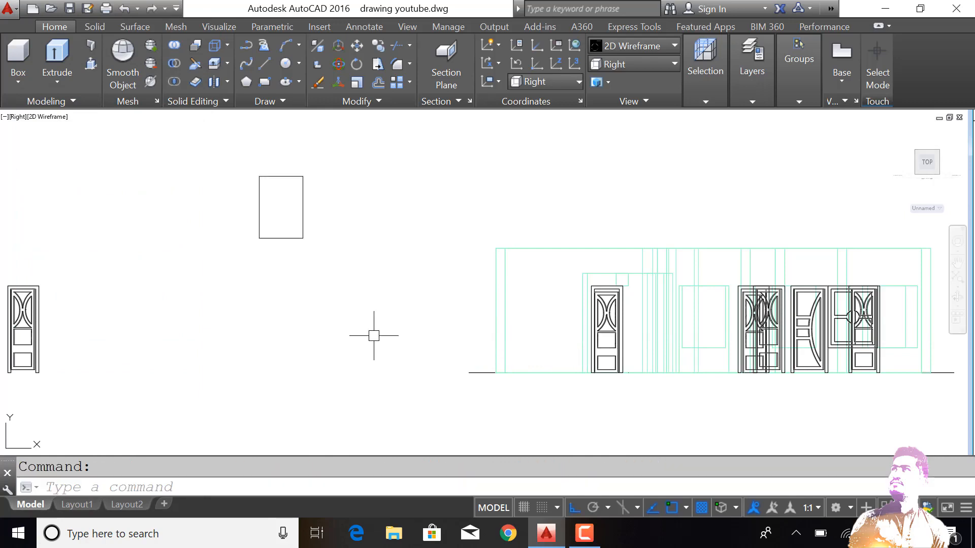
# Step: Offset the new rectangle 3" inward to form the second window's outer frame outline
pyautogui.scroll(2, 311, 162)
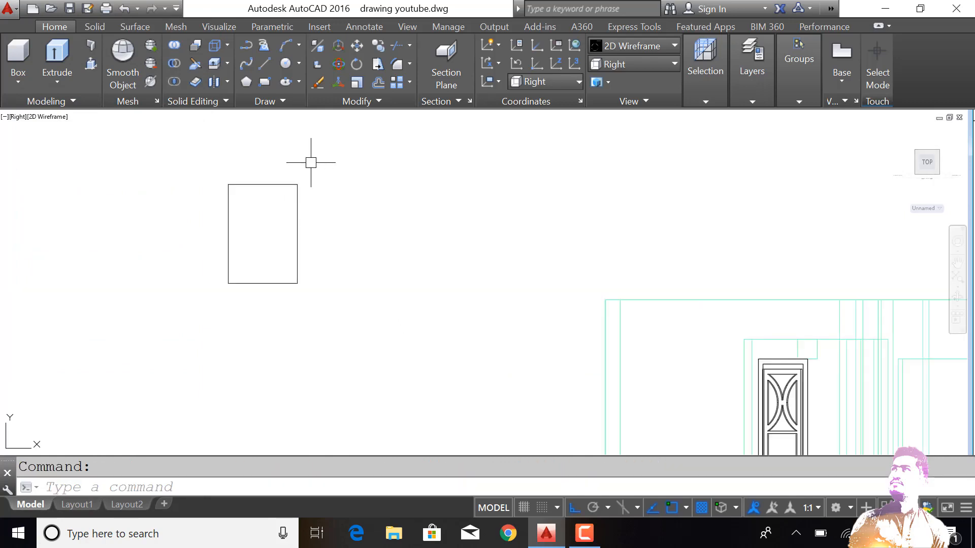
pyautogui.write('o')
pyautogui.press('Return')
pyautogui.write('3')
pyautogui.press('Return')
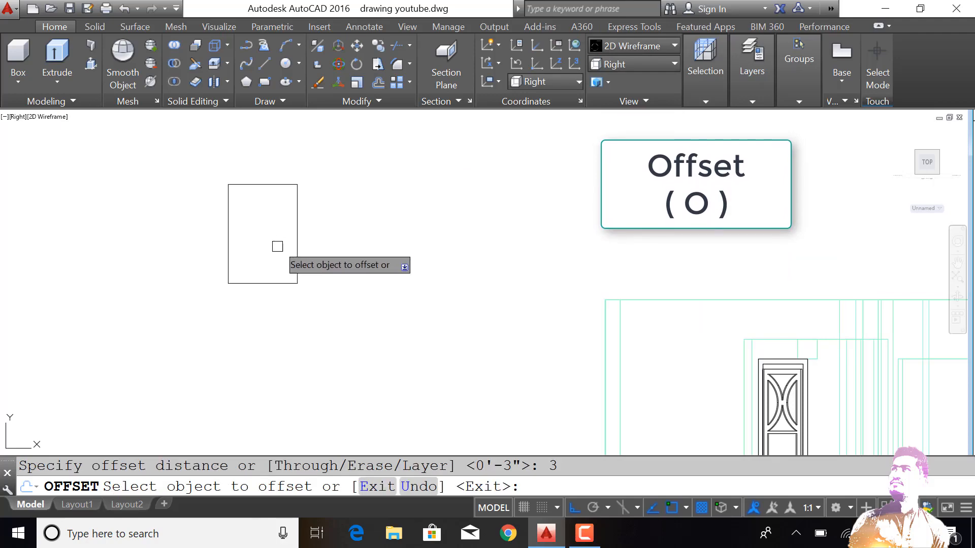
pyautogui.click(279, 283)
pyautogui.click(279, 222)
pyautogui.press('Escape')
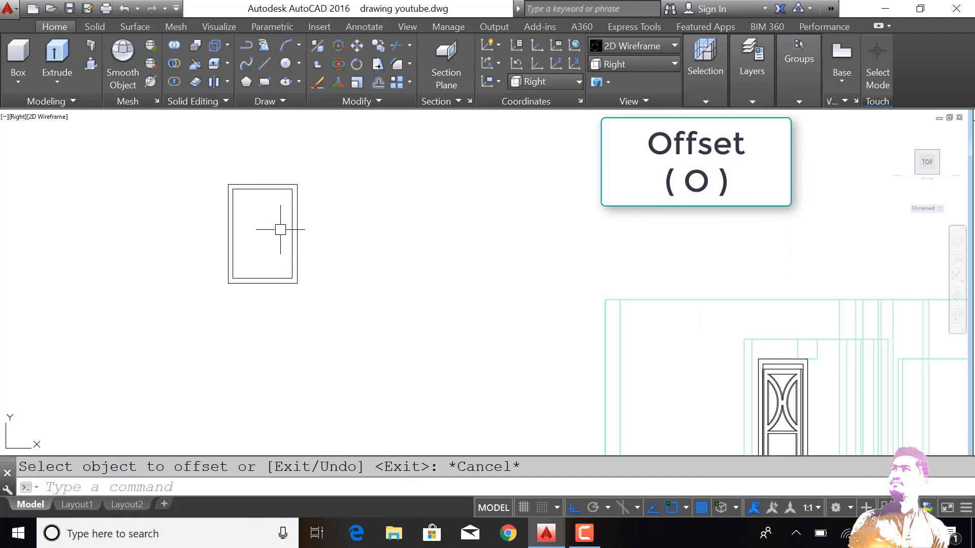
# Step: Copy the inner rectangle horizontally into the empty space beside the frame outline, toward the house
pyautogui.write('Co')
pyautogui.press('Return')
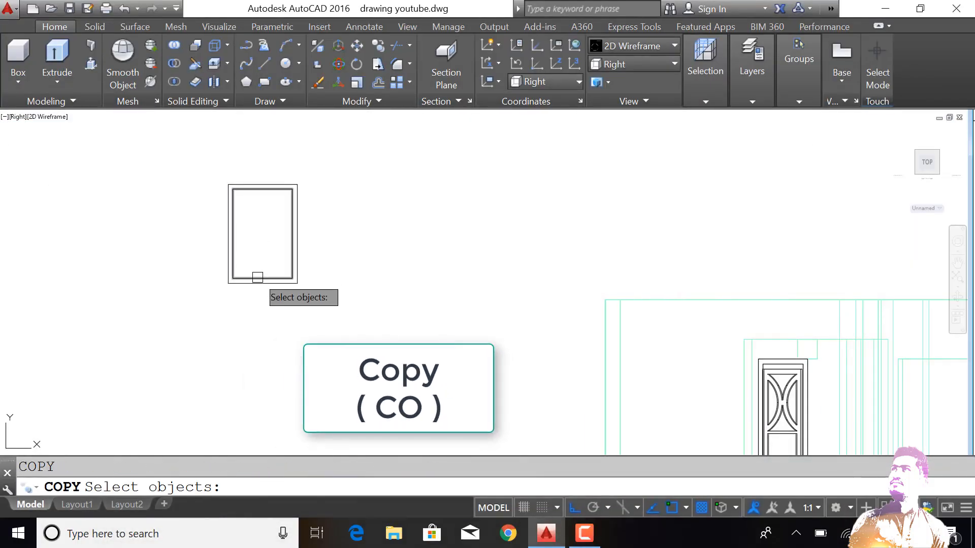
pyautogui.press('Return')
pyautogui.click(358, 283)
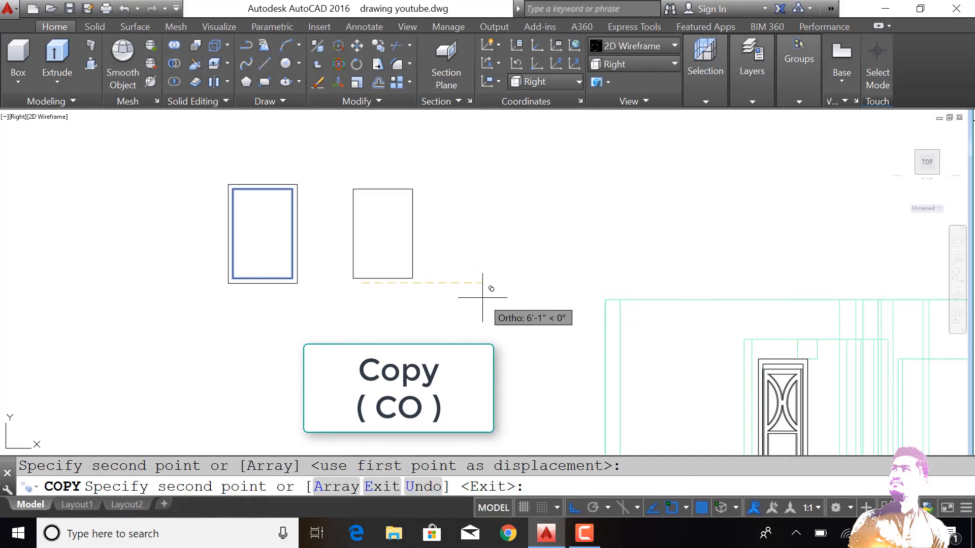
pyautogui.press('Escape')
# Step: Offset the copied rectangle 3" inward to form the sash outline
pyautogui.scroll(2, 380, 229)
pyautogui.write('o')
pyautogui.press('Return')
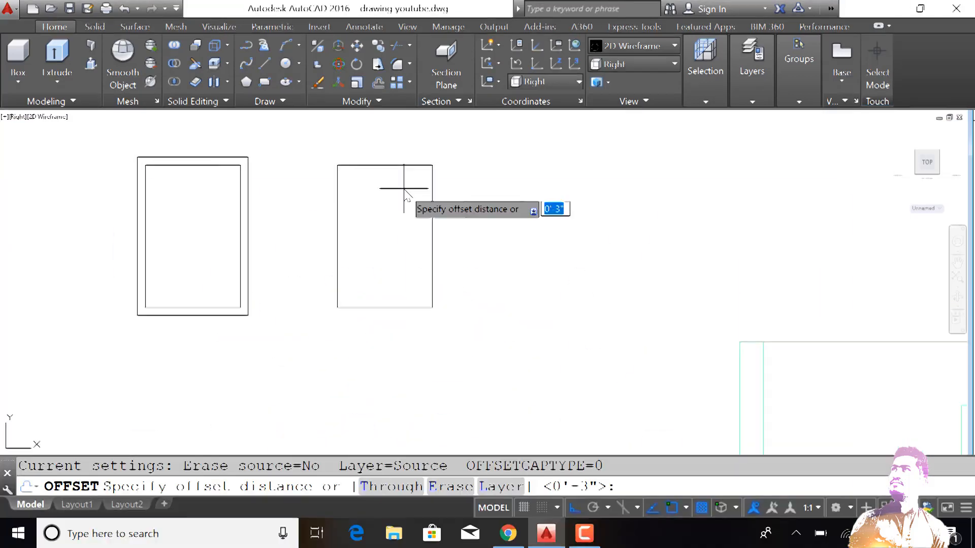
pyautogui.write('3')
pyautogui.press('Return')
pyautogui.click(405, 167)
pyautogui.click(404, 216)
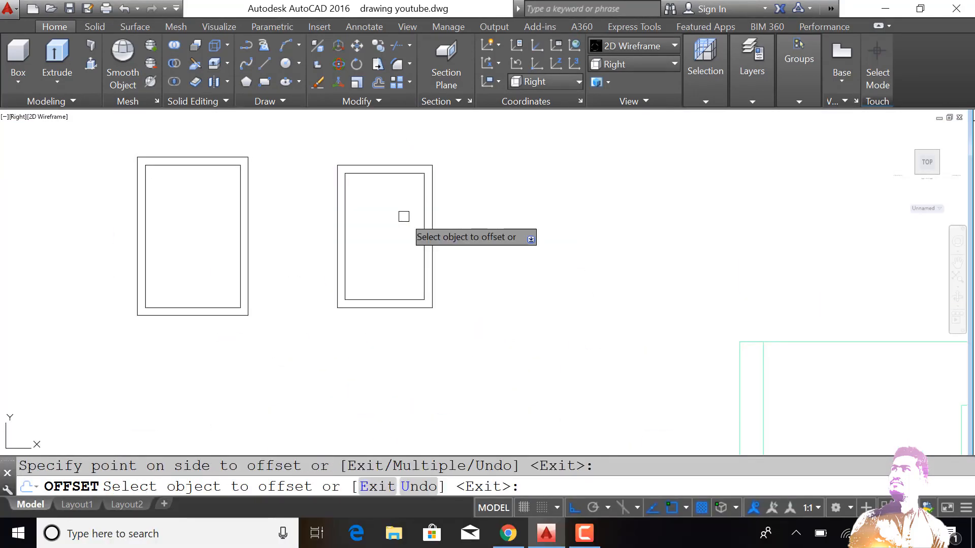
pyautogui.press('Escape')
# Step: Draw a horizontal line across the upper part of the sash's inner rectangle, from one side to the other
pyautogui.write('l')
pyautogui.press('Return')
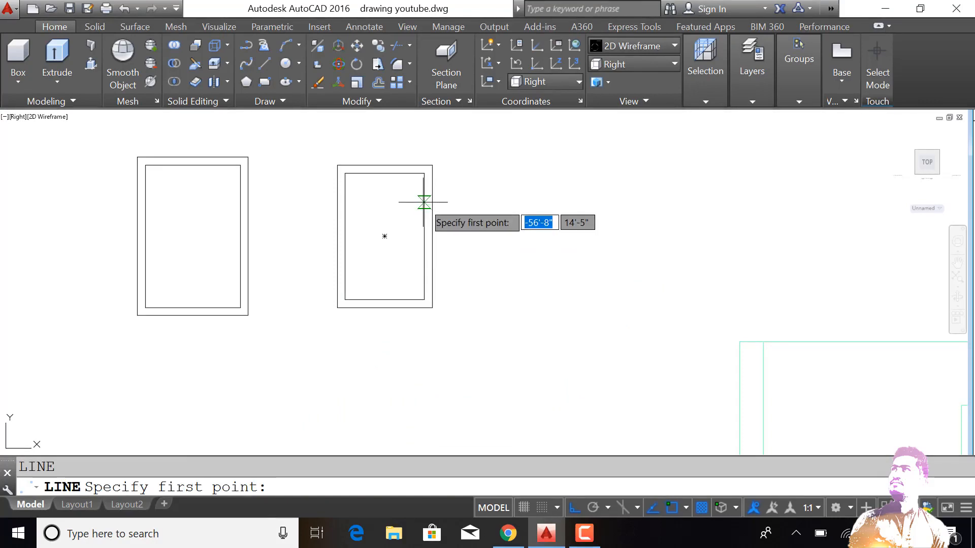
pyautogui.click(424, 203)
pyautogui.click(345, 202)
pyautogui.press('Return')
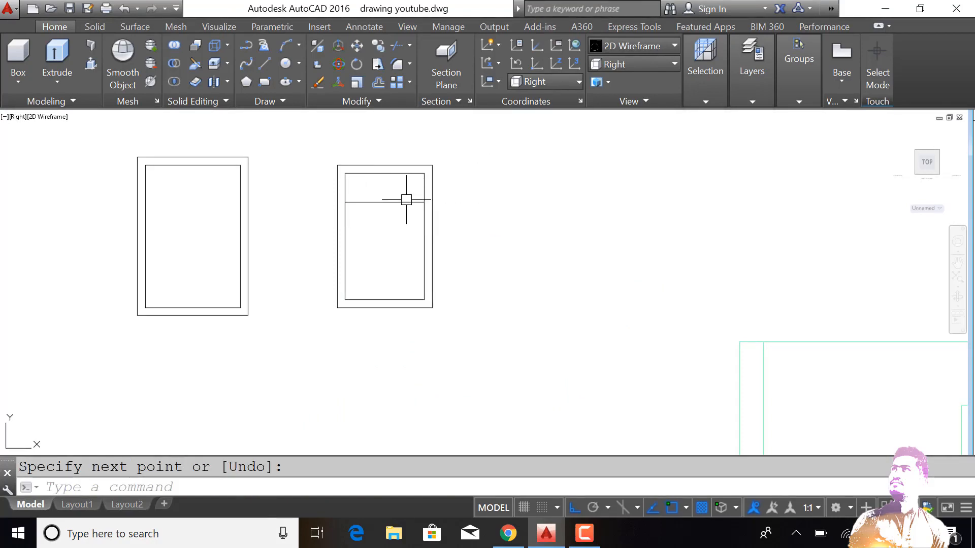
# Step: Offset the horizontal line downward seven times in succession at 5" spacing to fill the sash's inner rectangle
pyautogui.press('Return')
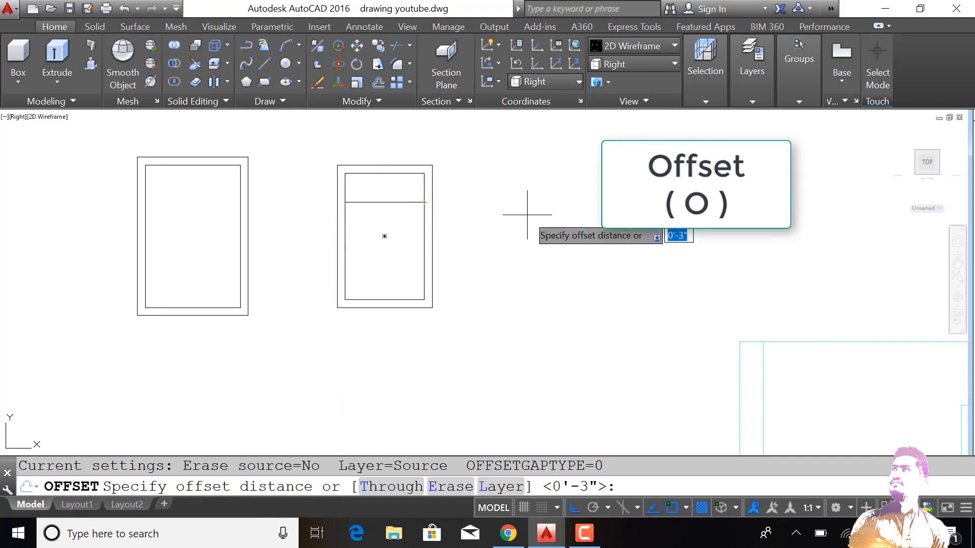
pyautogui.write('5')
pyautogui.press('Return')
pyautogui.click(422, 203)
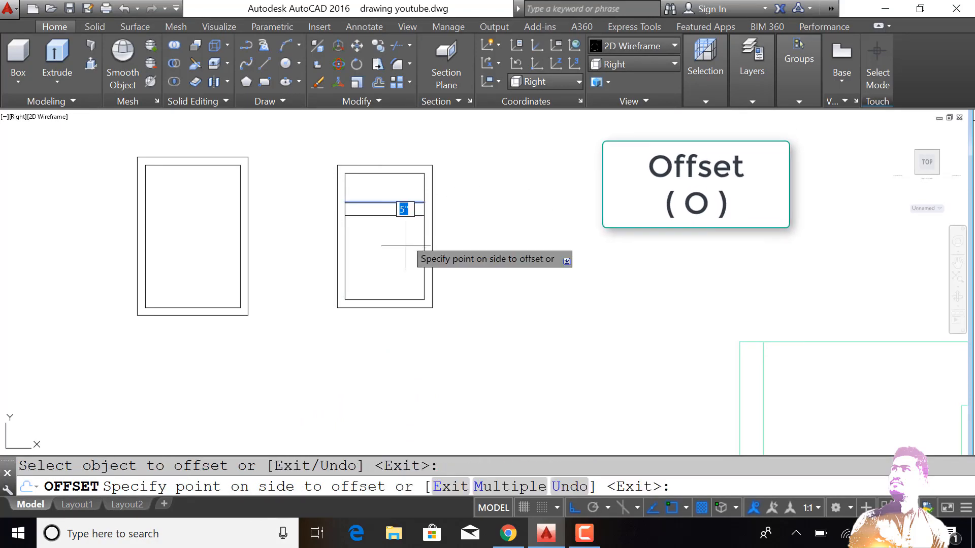
pyautogui.click(405, 246)
pyautogui.click(404, 215)
pyautogui.click(403, 234)
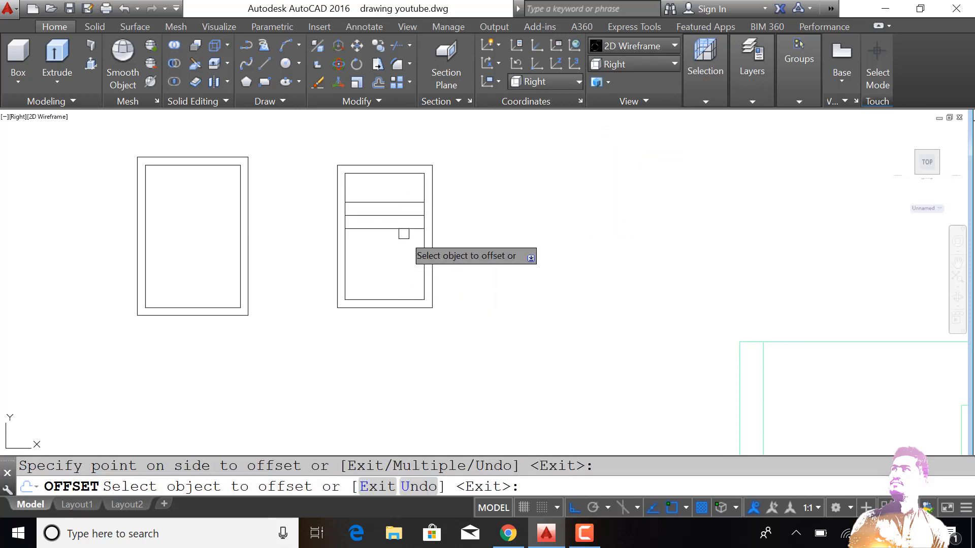
pyautogui.click(403, 228)
pyautogui.click(396, 288)
pyautogui.click(394, 242)
pyautogui.click(396, 297)
pyautogui.click(395, 256)
pyautogui.click(395, 289)
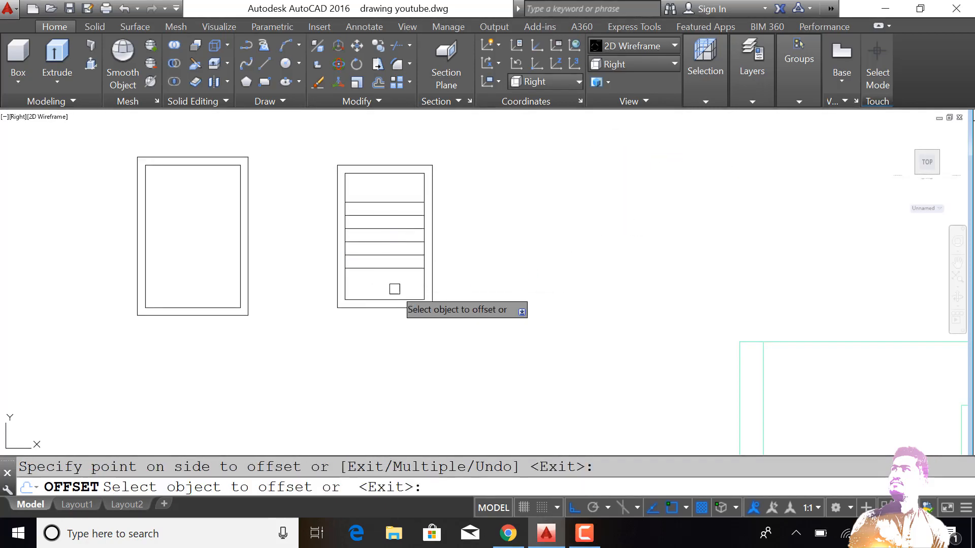
pyautogui.click(394, 268)
pyautogui.click(394, 277)
pyautogui.click(396, 282)
pyautogui.click(398, 291)
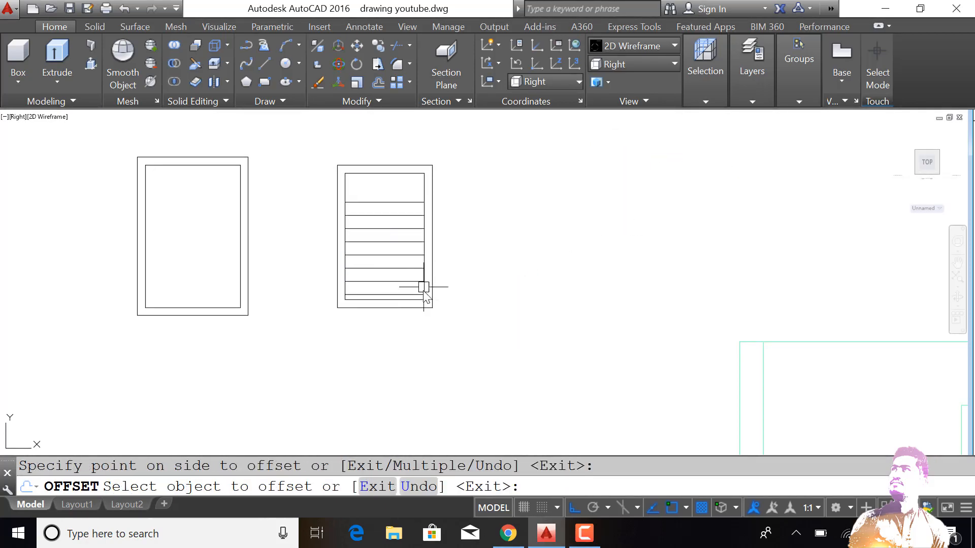
pyautogui.press('Escape')
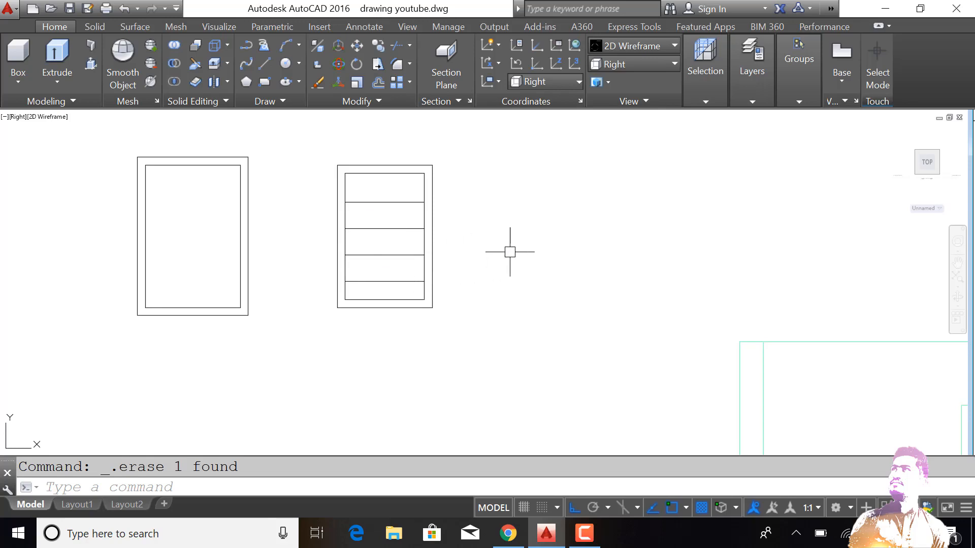
# Step: Draw a circle of 1" radius in the empty space beside the barred sash as a bar profile
pyautogui.scroll(2, 506, 250)
pyautogui.scroll(-2, 507, 250)
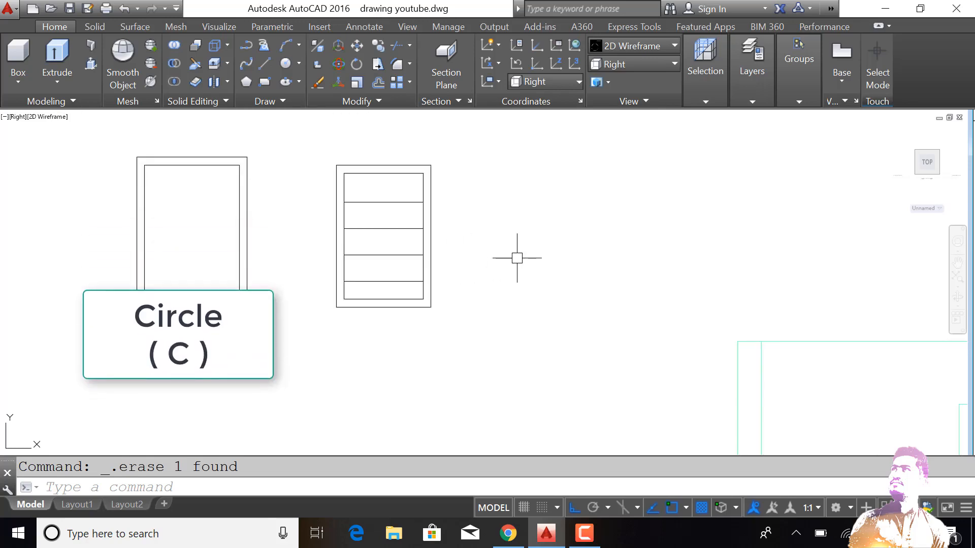
pyautogui.write('c')
pyautogui.press('Return')
pyautogui.click(517, 258)
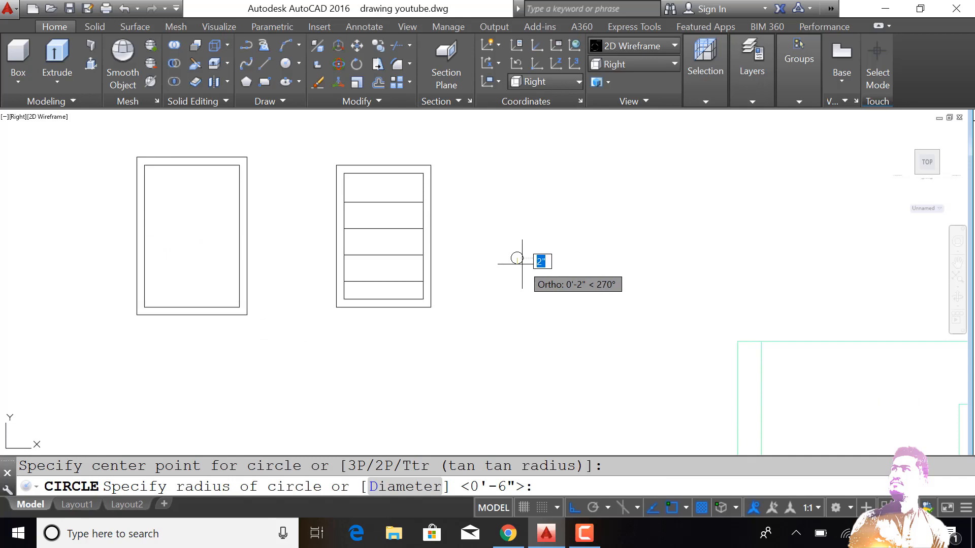
pyautogui.press('Return')
pyautogui.scroll(2, 523, 265)
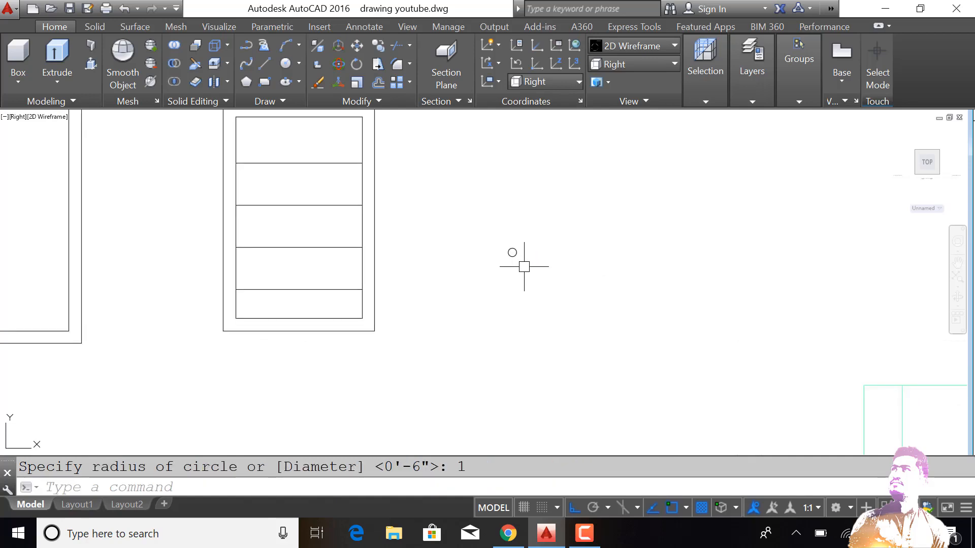
# Step: Copy the small circle horizontally to get one profile circle for each of the sash's four bars, removing the overlapping extra copy
pyautogui.write('co')
pyautogui.press('Return')
pyautogui.click(536, 245)
pyautogui.click(481, 283)
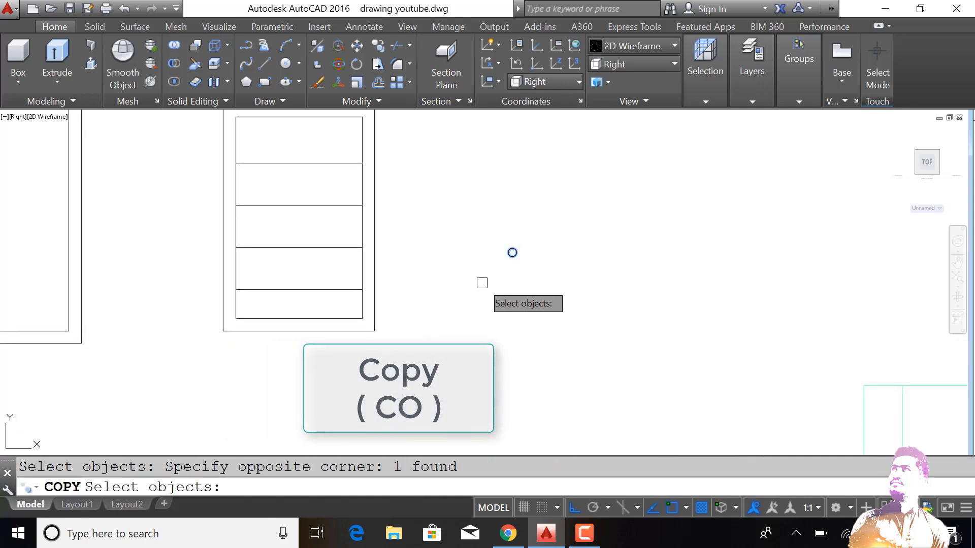
pyautogui.press('Return')
pyautogui.click(512, 252)
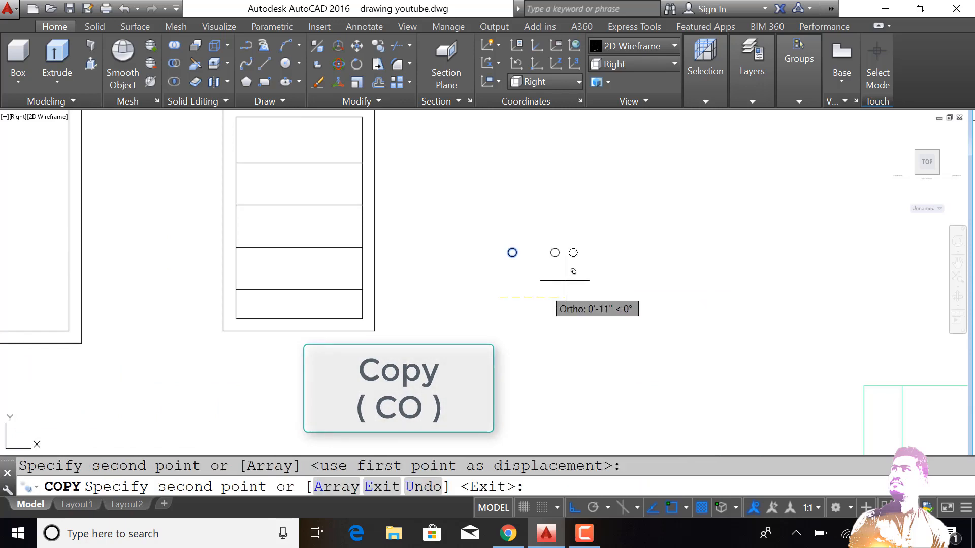
pyautogui.click(556, 253)
pyautogui.click(693, 331)
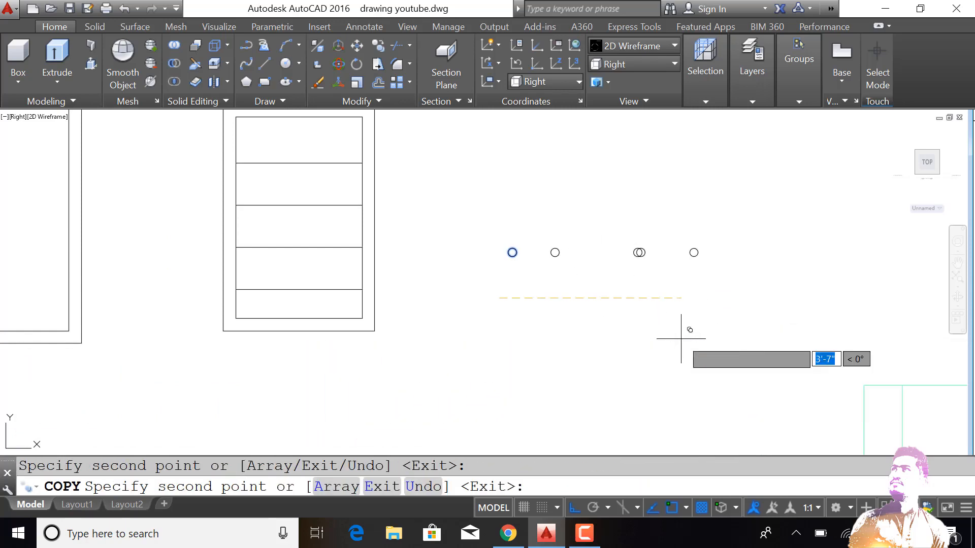
pyautogui.press('Escape')
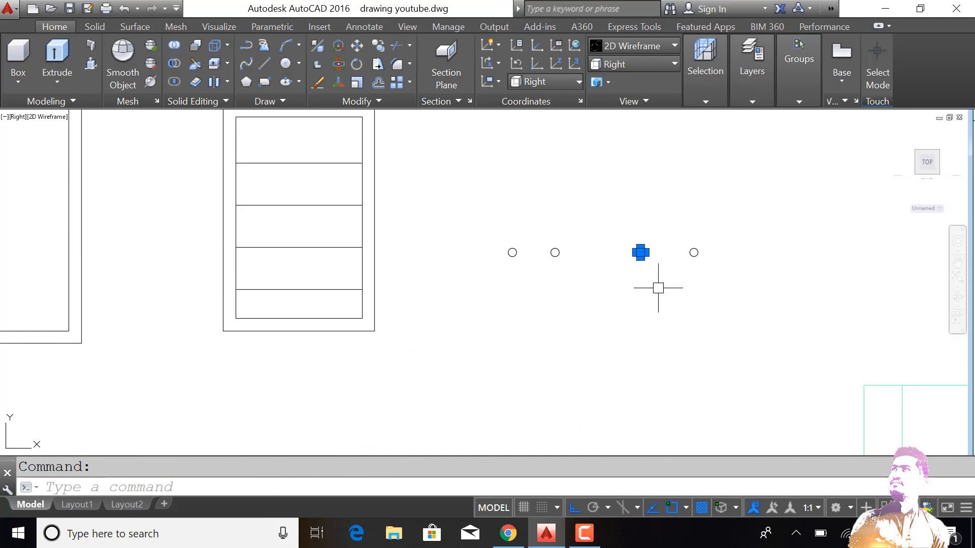
# Step: Sweep two of the circles along the two upper horizontal lines of the sash, one circle per line
pyautogui.write('swee')
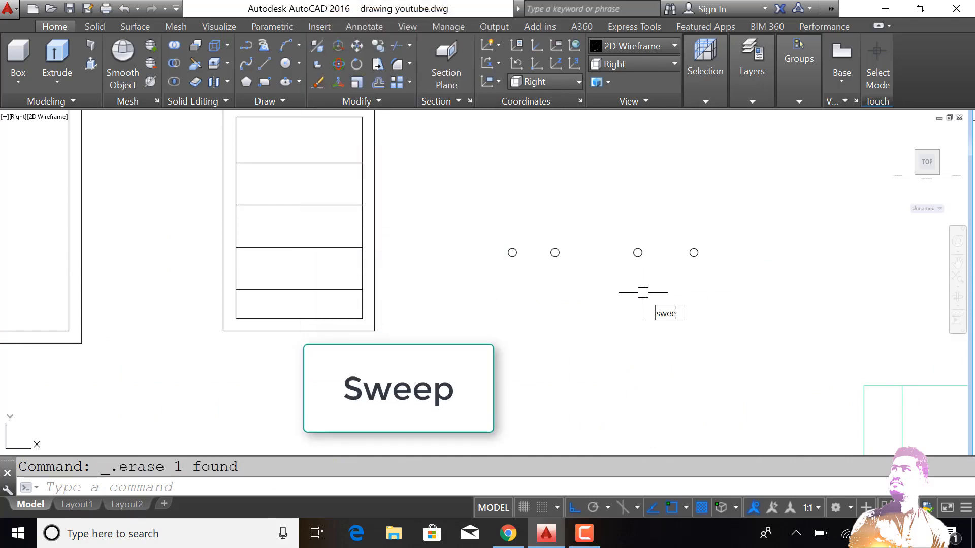
pyautogui.press('Return')
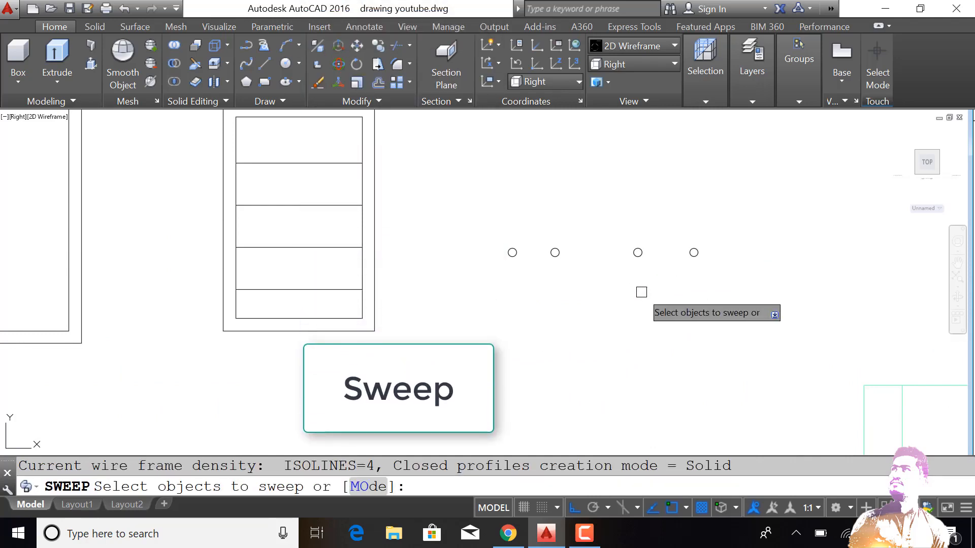
pyautogui.click(555, 253)
pyautogui.press('Return')
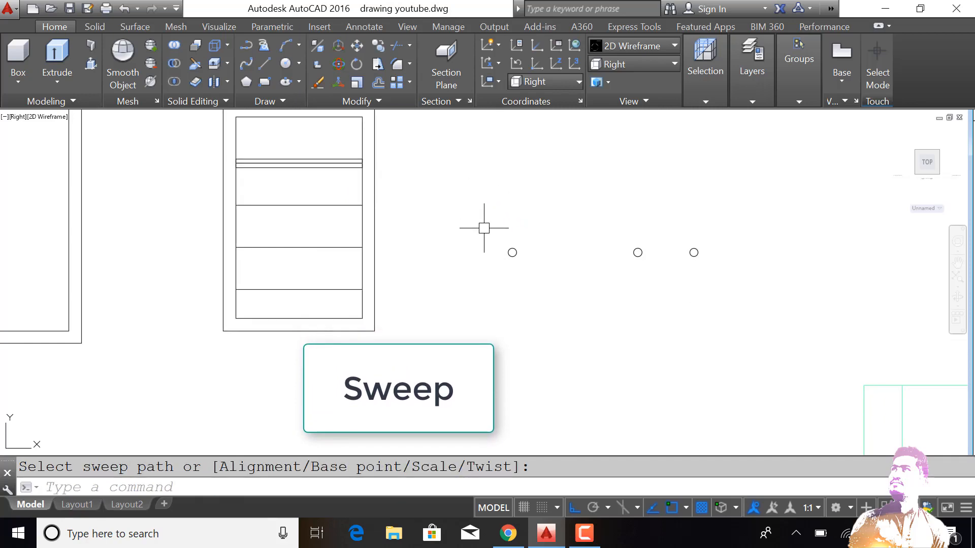
pyautogui.press('Return')
pyautogui.press('Return')
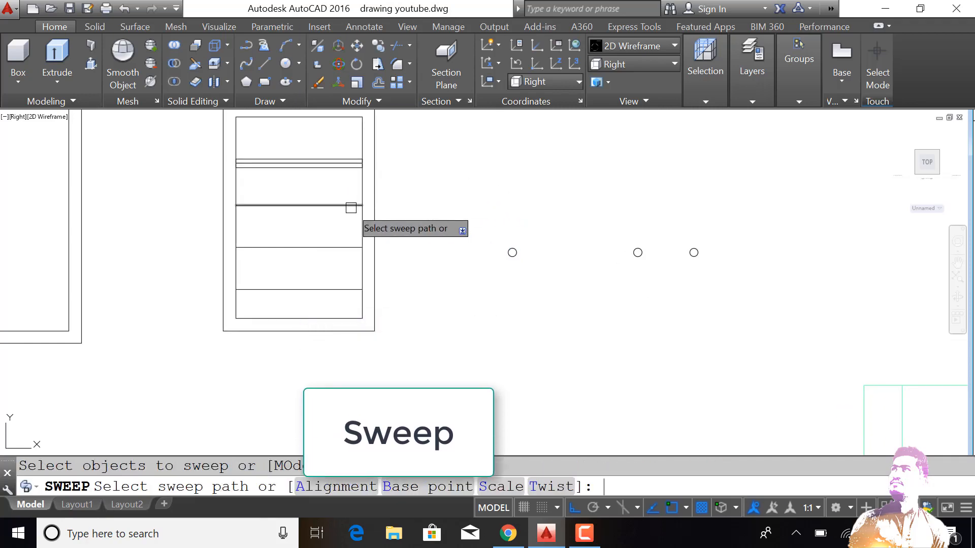
pyautogui.click(351, 206)
# Step: Sweep the remaining two circles along the two lower horizontal lines of the sash
pyautogui.press('Return')
pyautogui.click(626, 256)
pyautogui.press('Return')
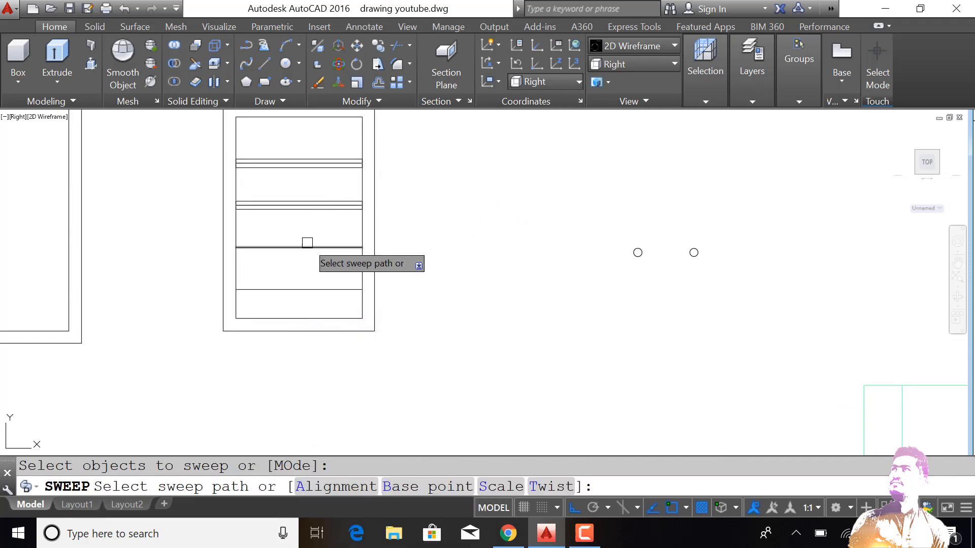
pyautogui.click(308, 248)
pyautogui.press('Return')
pyautogui.click(696, 254)
pyautogui.press('Return')
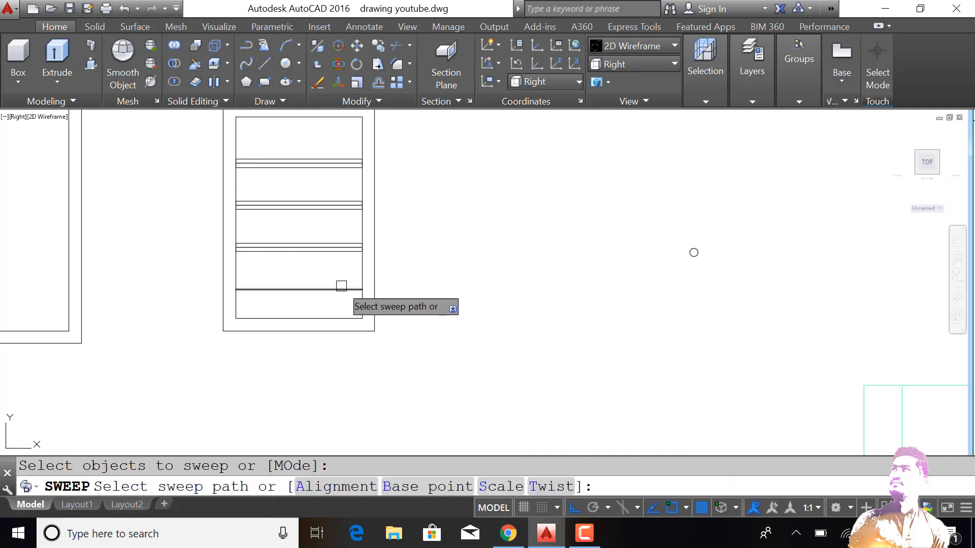
pyautogui.click(342, 289)
# Step: Create boundary polylines from the sash window's geometry, picking internal points inside its inner rectangle and in the surrounding border
pyautogui.scroll(-2, 463, 272)
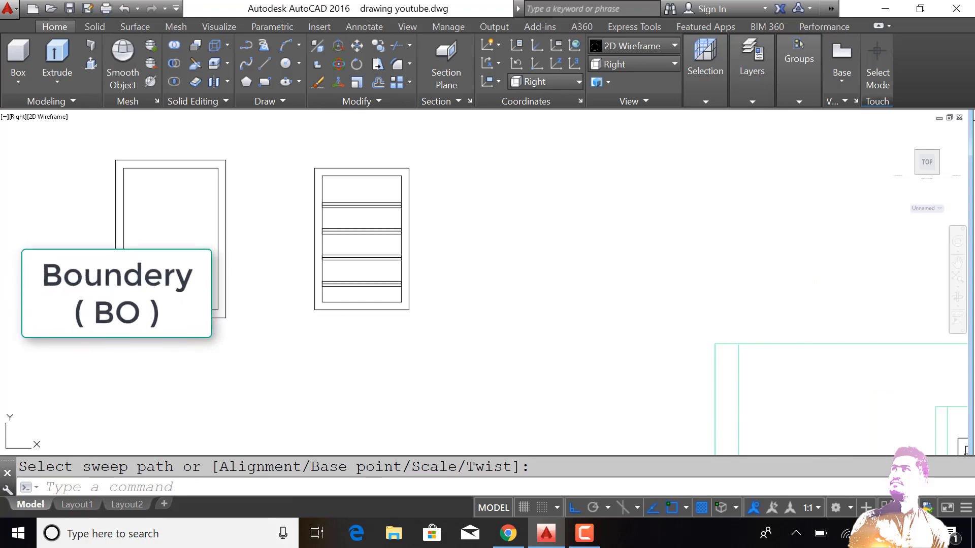
pyautogui.write('BO')
pyautogui.press('Return')
pyautogui.click(436, 133)
pyautogui.click(443, 145)
pyautogui.click(275, 350)
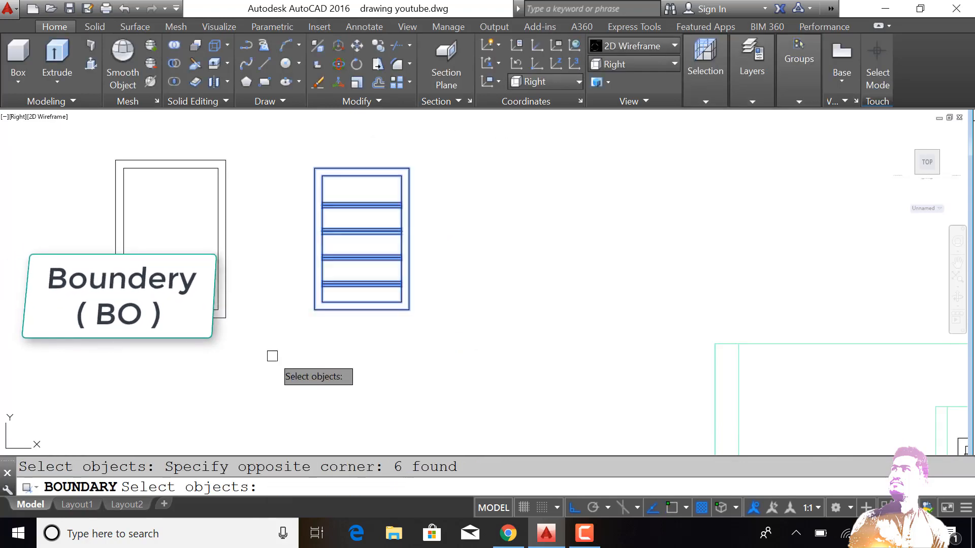
pyautogui.press('Return')
pyautogui.click(394, 180)
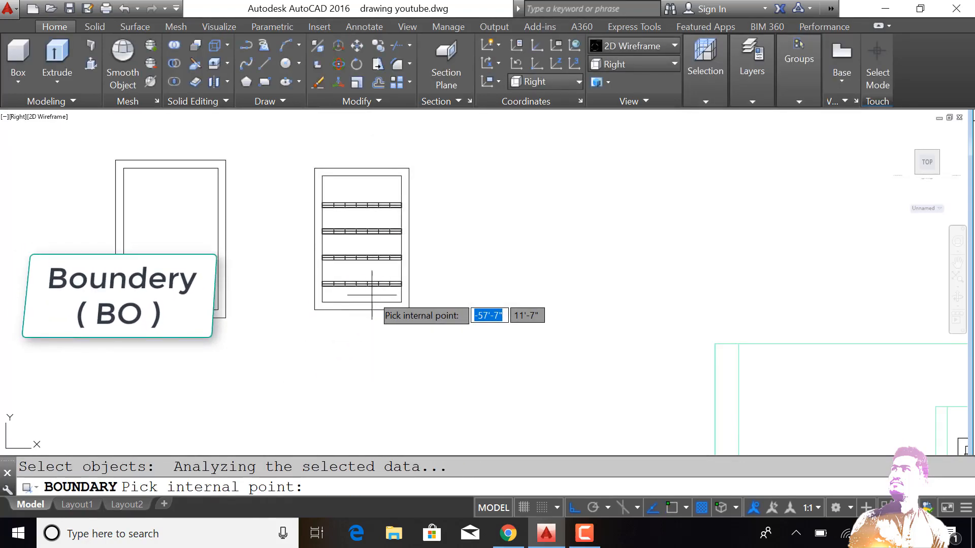
pyautogui.click(372, 278)
pyautogui.click(372, 275)
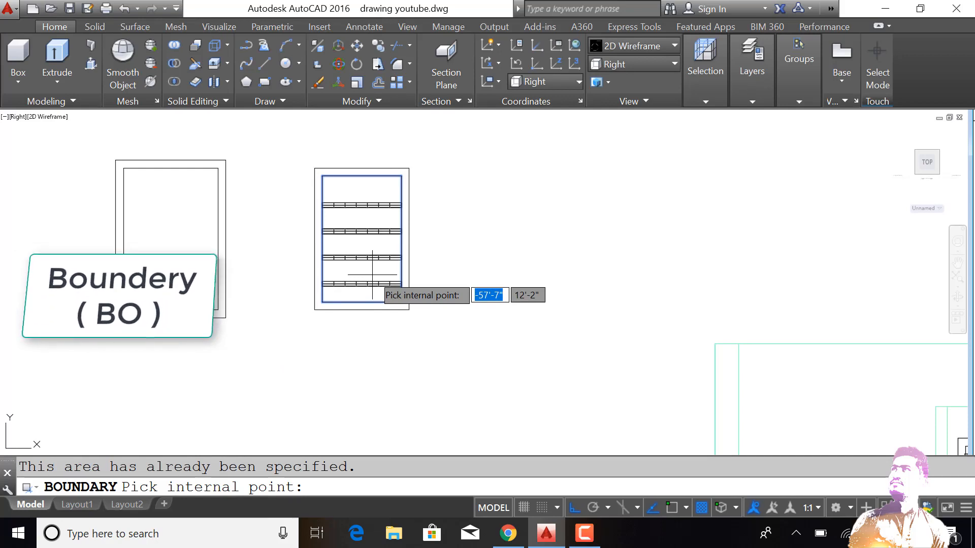
pyautogui.click(404, 259)
pyautogui.press('Return')
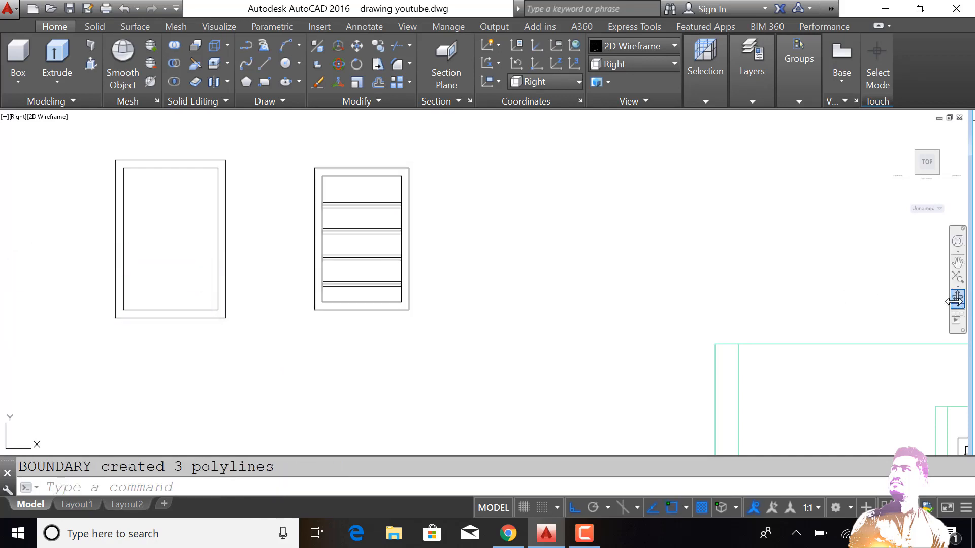
# Step: Presspull the border between the two rectangles of the outer window frame by 5"
pyautogui.click(957, 299)
pyautogui.moveTo(638, 312); pyautogui.dragTo(323, 224)
pyautogui.press('Escape')
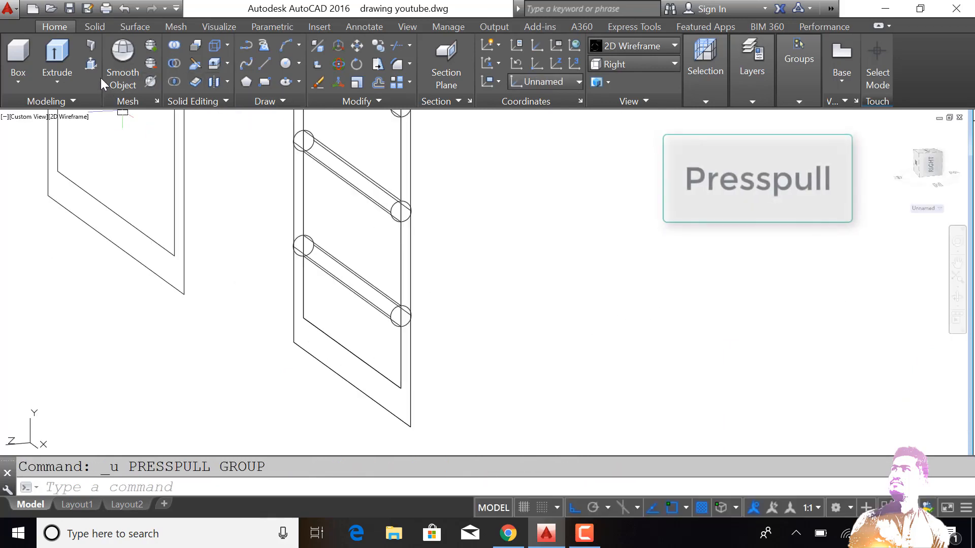
pyautogui.click(91, 63)
pyautogui.click(178, 249)
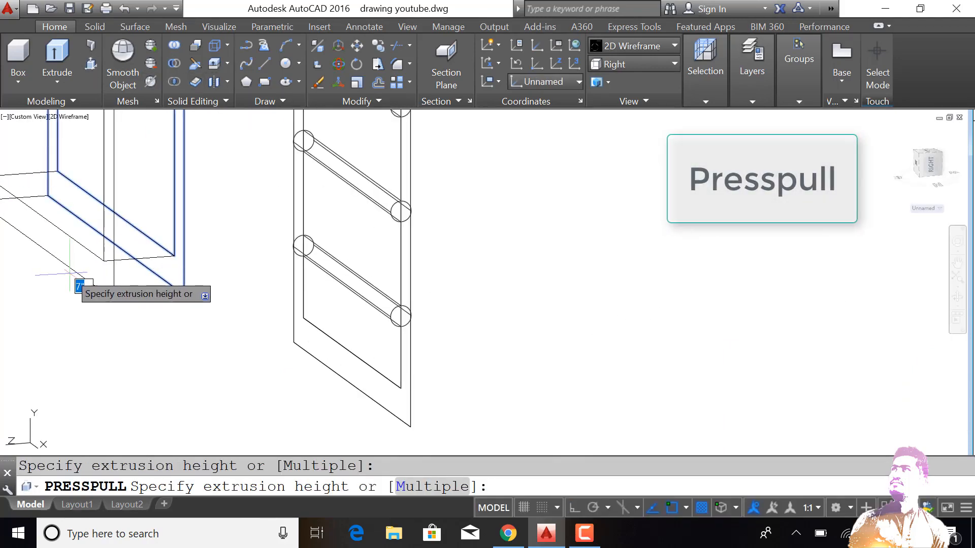
pyautogui.write('5')
pyautogui.press('Return')
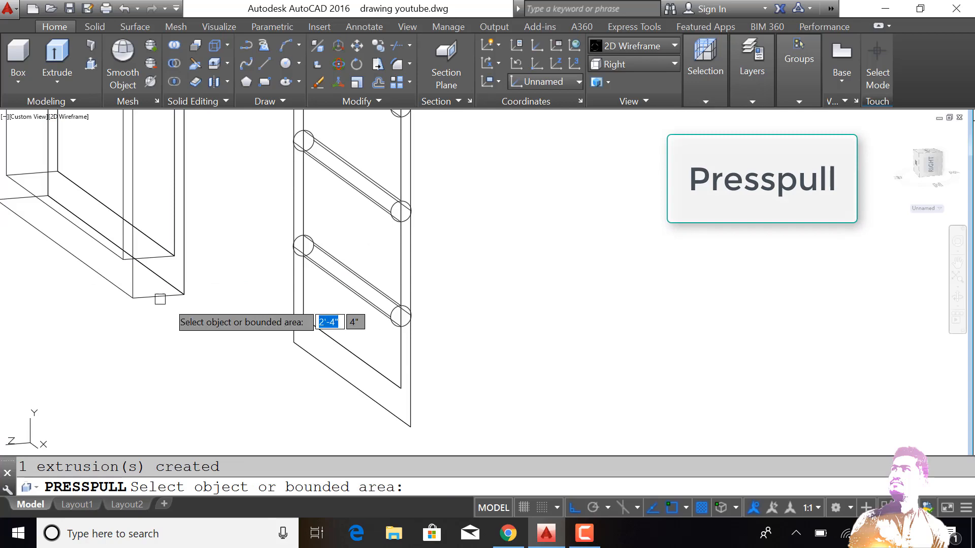
# Step: Presspull the sash border by 3" and the area inside its inner rectangle by 1"
pyautogui.click(321, 353)
pyautogui.write('3')
pyautogui.press('Return')
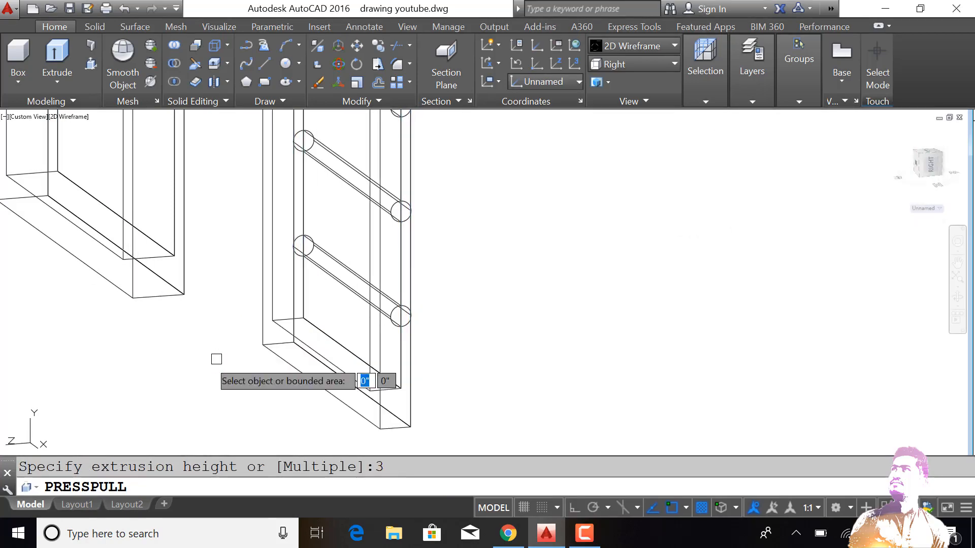
pyautogui.click(328, 330)
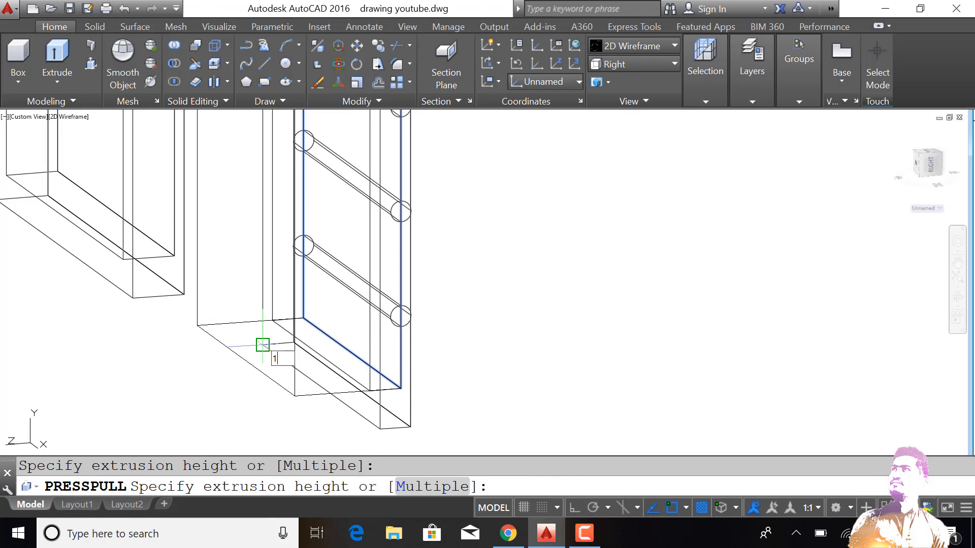
pyautogui.press('Return')
pyautogui.press('Escape')
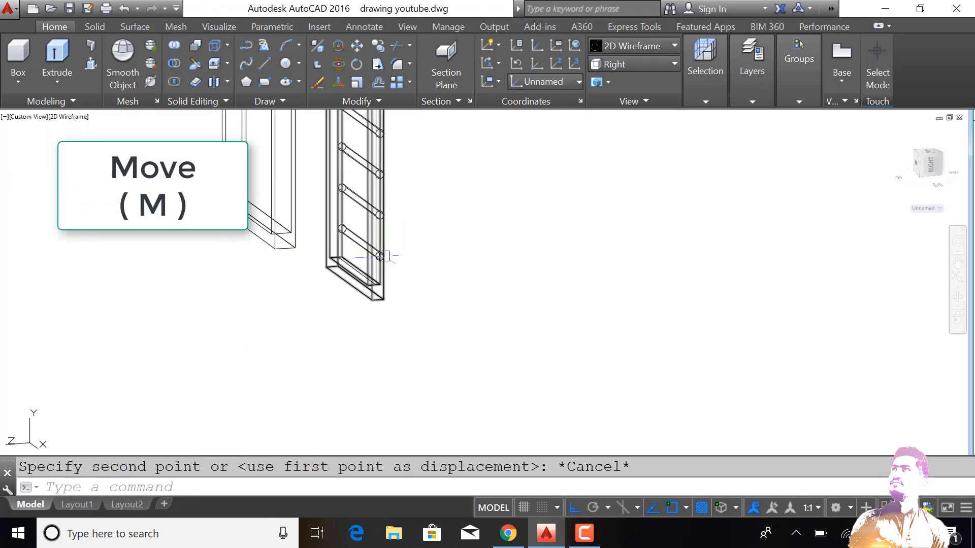
# Step: Move the four round bars 2" along the Z direction into the depth of the sash
pyautogui.write('m')
pyautogui.press('Return')
pyautogui.click(355, 240)
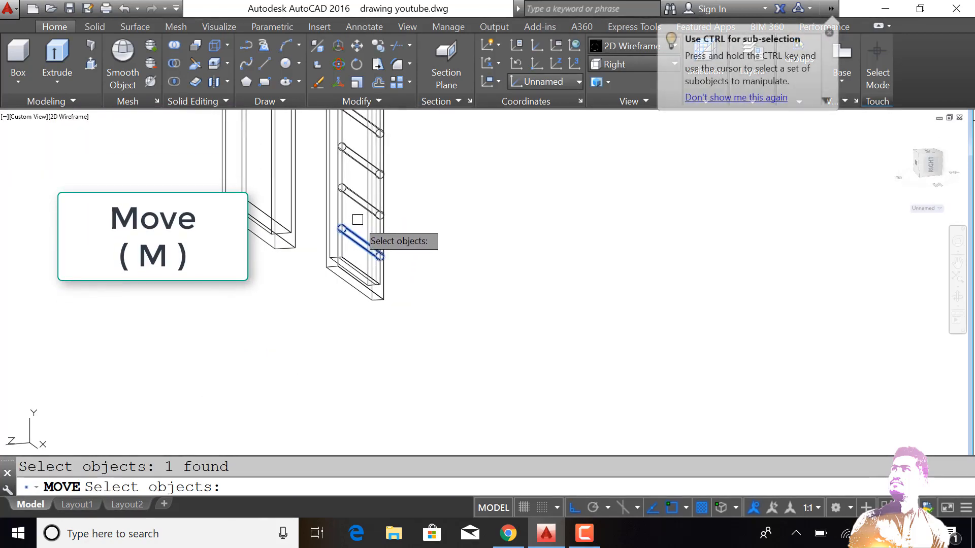
pyautogui.click(361, 208)
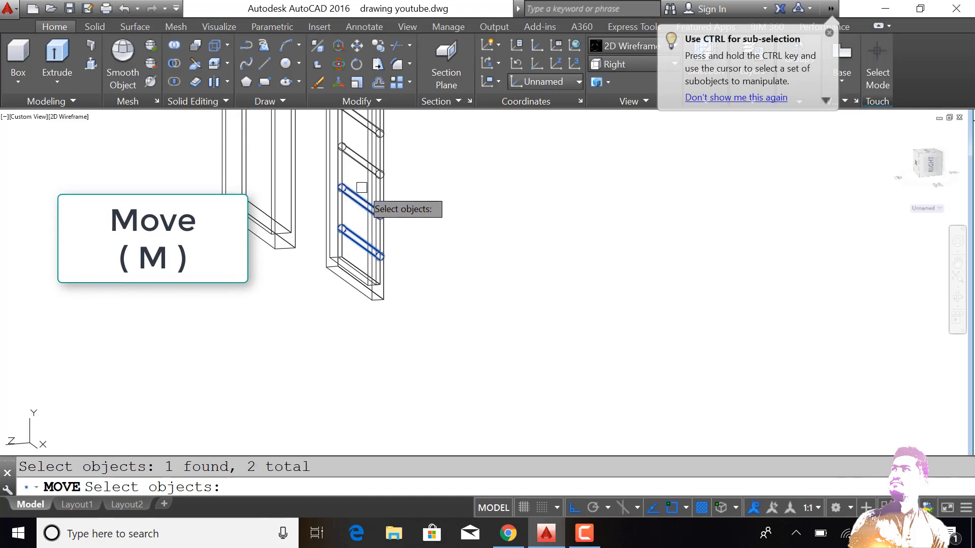
pyautogui.click(362, 156)
pyautogui.press('Return')
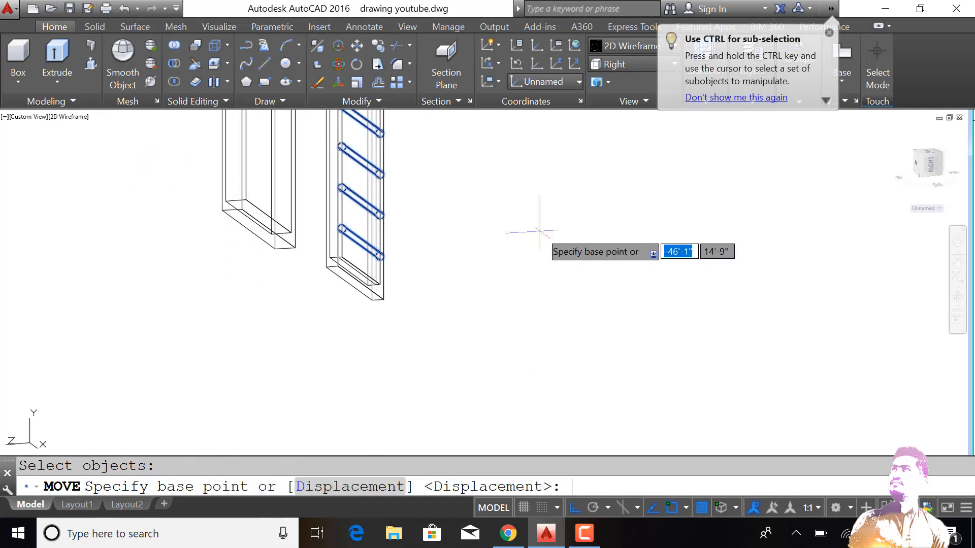
pyautogui.click(539, 234)
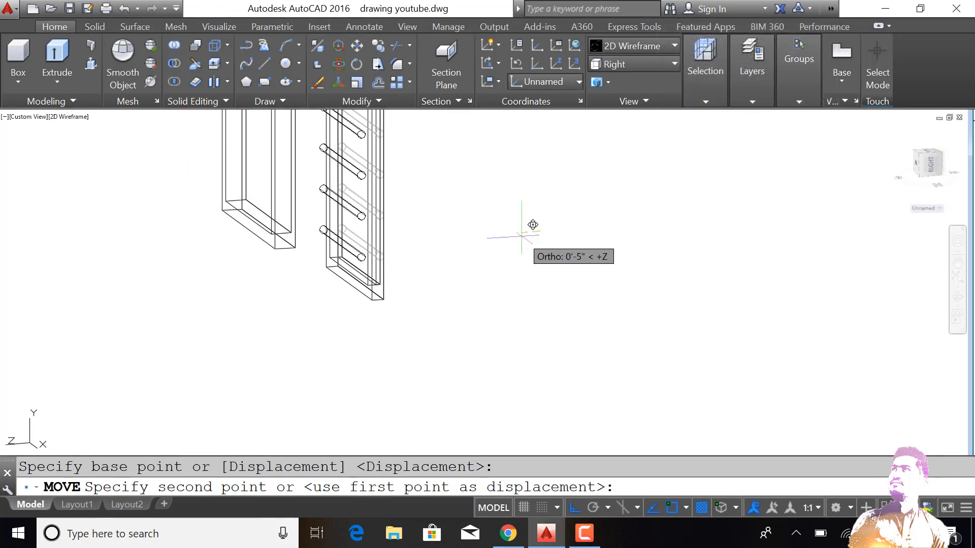
pyautogui.press('Return')
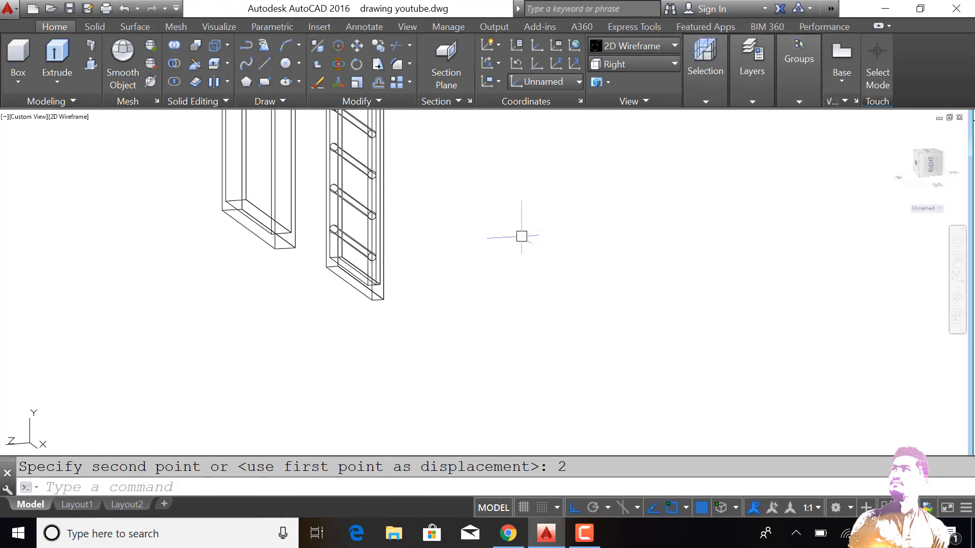
# Step: Set the visual style to Shaded and orbit to an angled view showing both window parts and the house
pyautogui.click(83, 118)
pyautogui.click(114, 211)
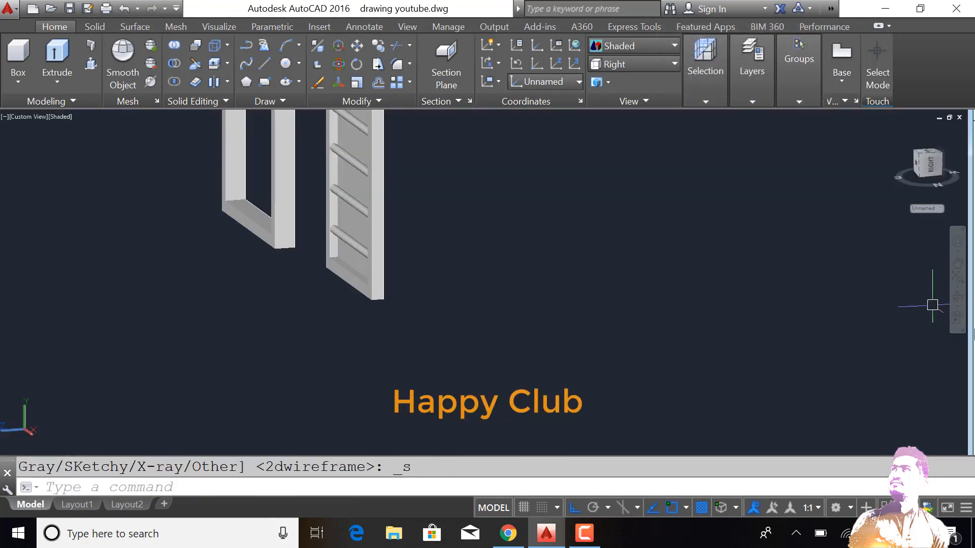
pyautogui.click(957, 297)
pyautogui.moveTo(486, 283)
pyautogui.mouseDown()
pyautogui.moveTo(505, 257)
pyautogui.moveTo(486, 257)
pyautogui.moveTo(504, 294)
pyautogui.mouseUp()
pyautogui.scroll(-7, 504, 294)
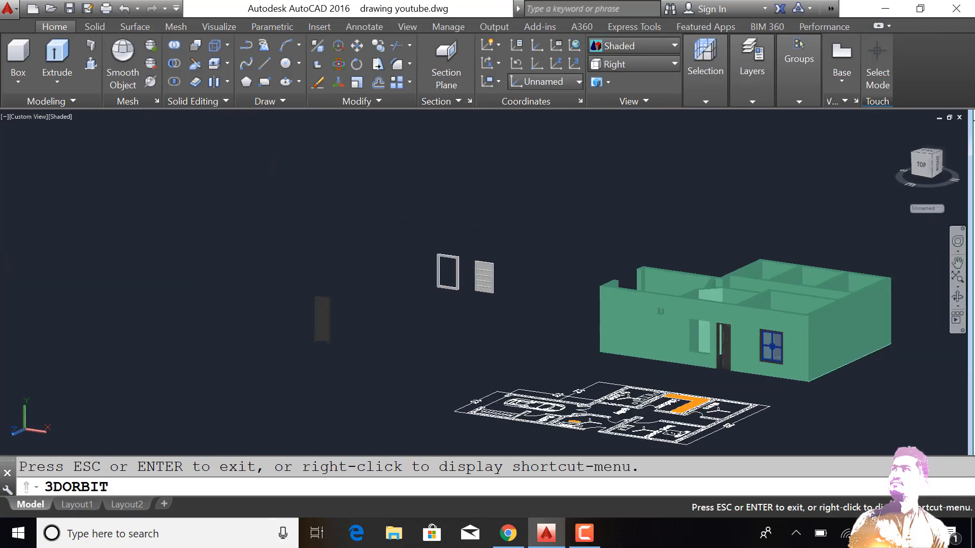
pyautogui.press('Escape')
# Step: Match the properties of the installed window's dark outer frame onto the new outer window frame
pyautogui.scroll(5, 815, 375)
pyautogui.write('ma')
pyautogui.press('Return')
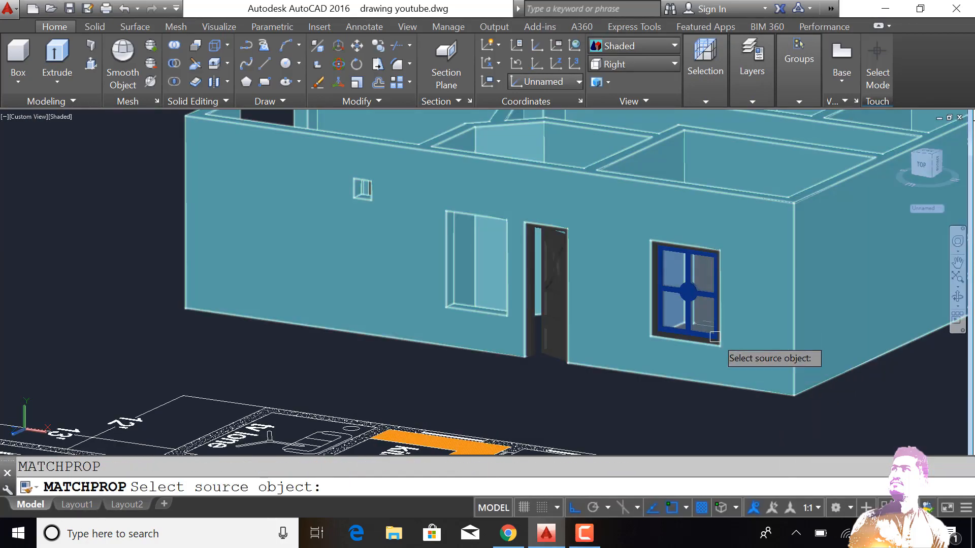
pyautogui.scroll(5, 702, 313)
pyautogui.scroll(-6, 700, 321)
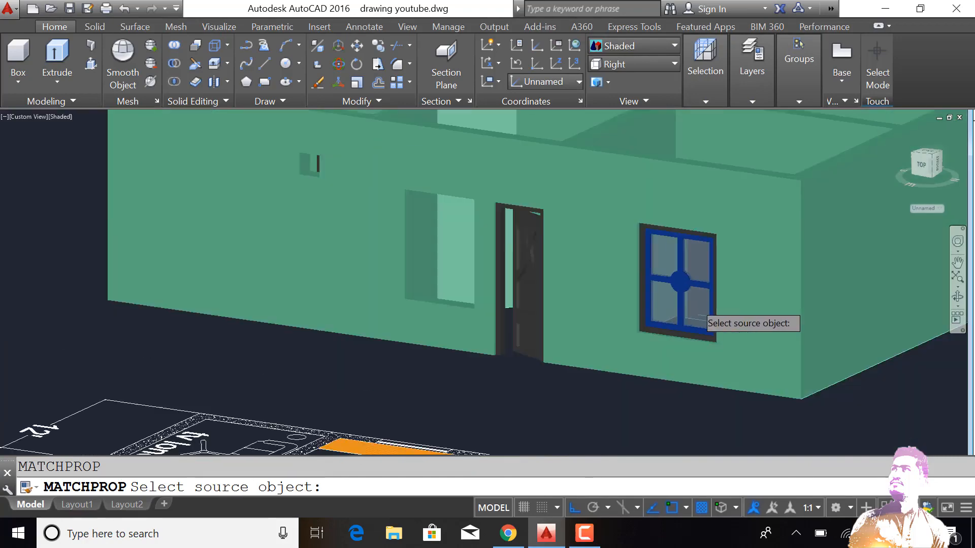
pyautogui.scroll(5, 648, 323)
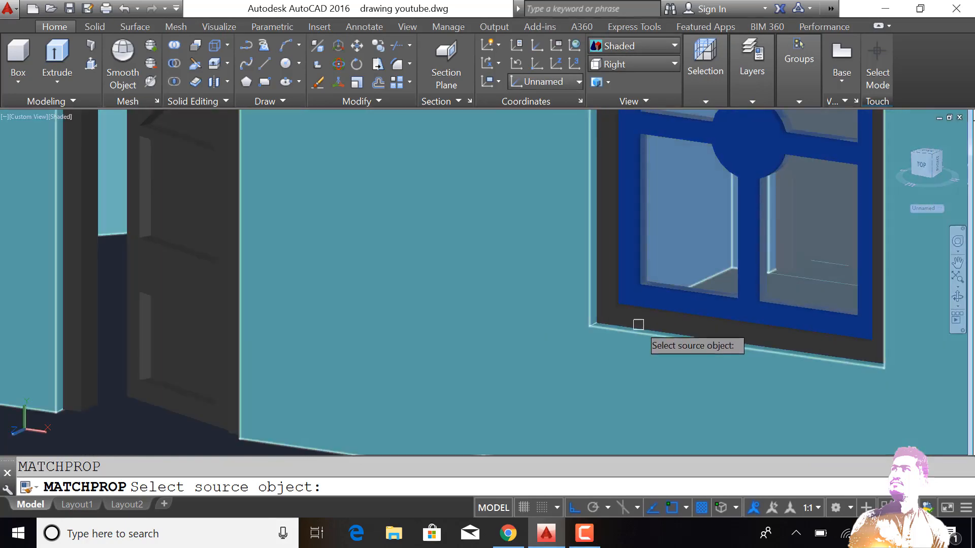
pyautogui.scroll(-3, 638, 327)
pyautogui.click(655, 336)
pyautogui.scroll(-5, 655, 336)
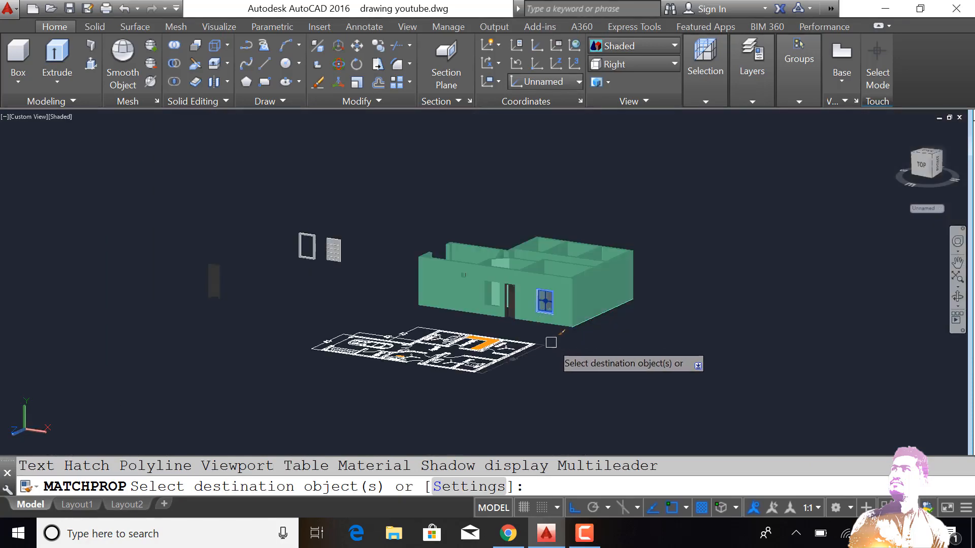
pyautogui.scroll(6, 354, 276)
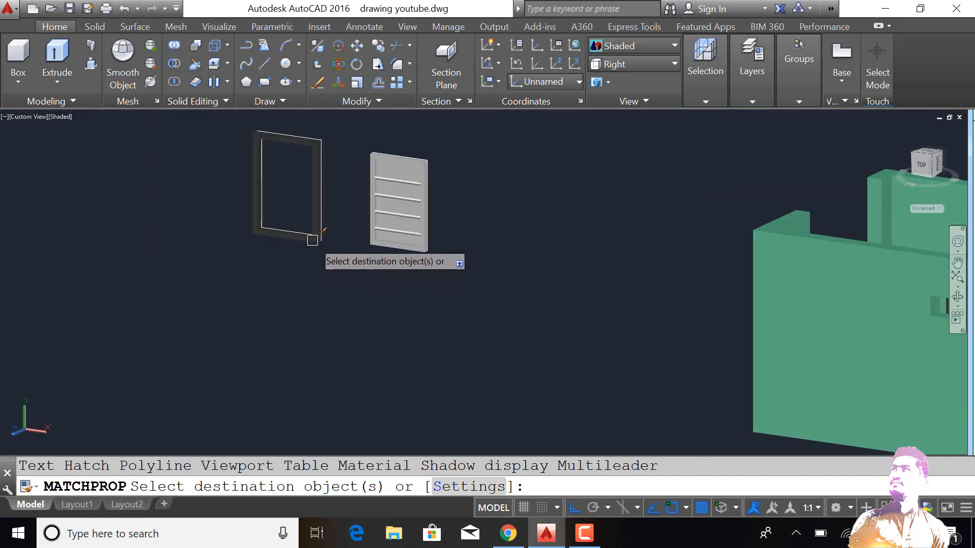
# Step: Apply the Clear - Green glass material to the sash pane and Anodized - Blue to the sash border
pyautogui.write('mat')
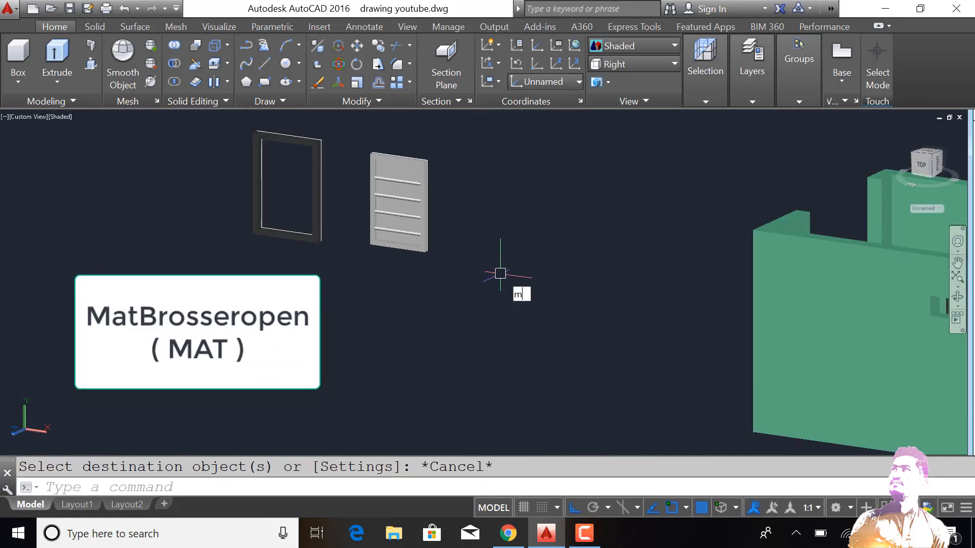
pyautogui.press('Return')
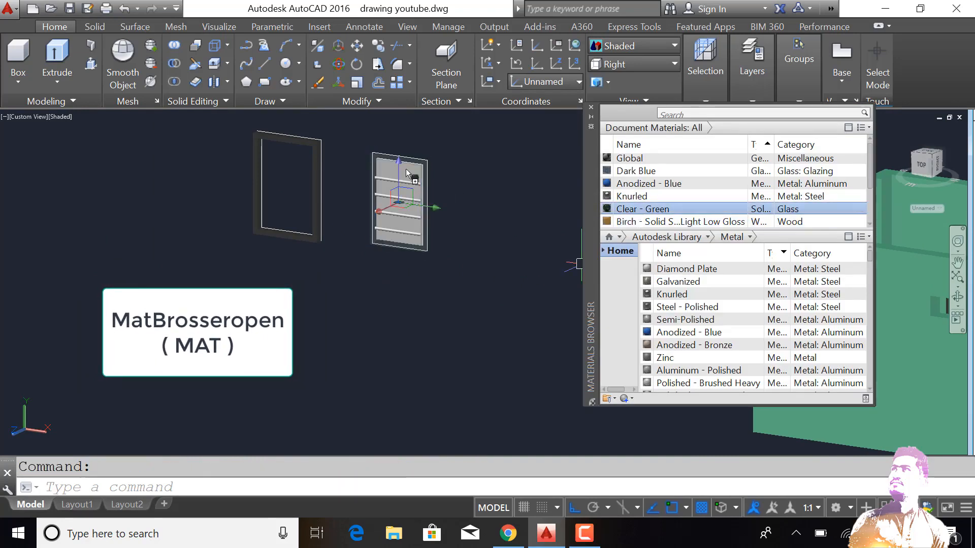
pyautogui.moveTo(406, 173); pyautogui.dragTo(406, 173)
pyautogui.scroll(4, 398, 191)
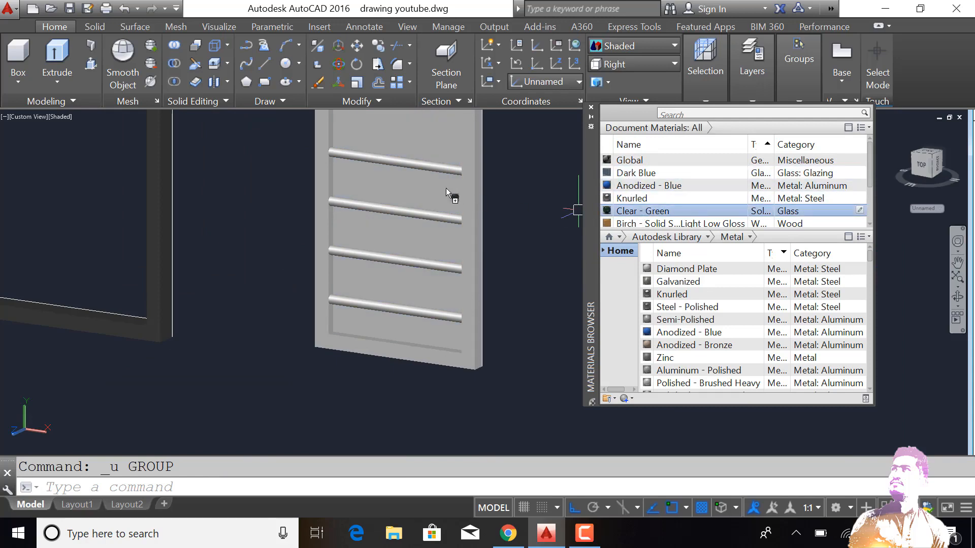
pyautogui.moveTo(447, 195); pyautogui.dragTo(434, 191)
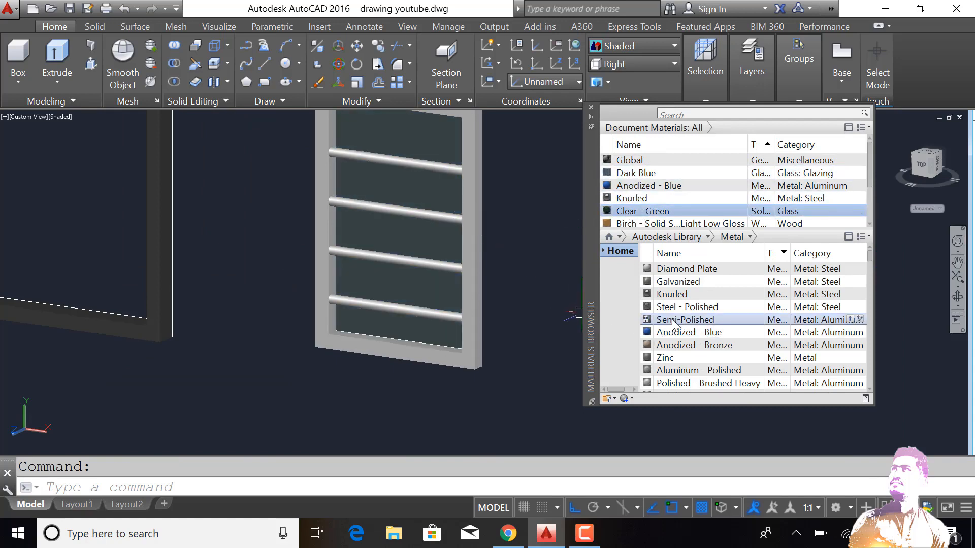
pyautogui.moveTo(474, 350); pyautogui.dragTo(475, 350)
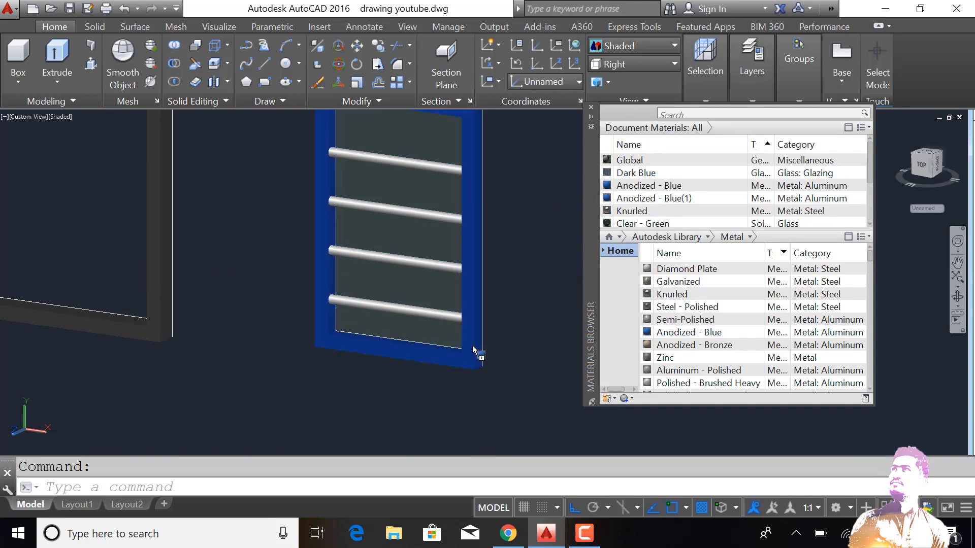
# Step: Assign the Knurled steel material to the uppermost round bar of the sash
pyautogui.moveTo(625, 218); pyautogui.dragTo(624, 219)
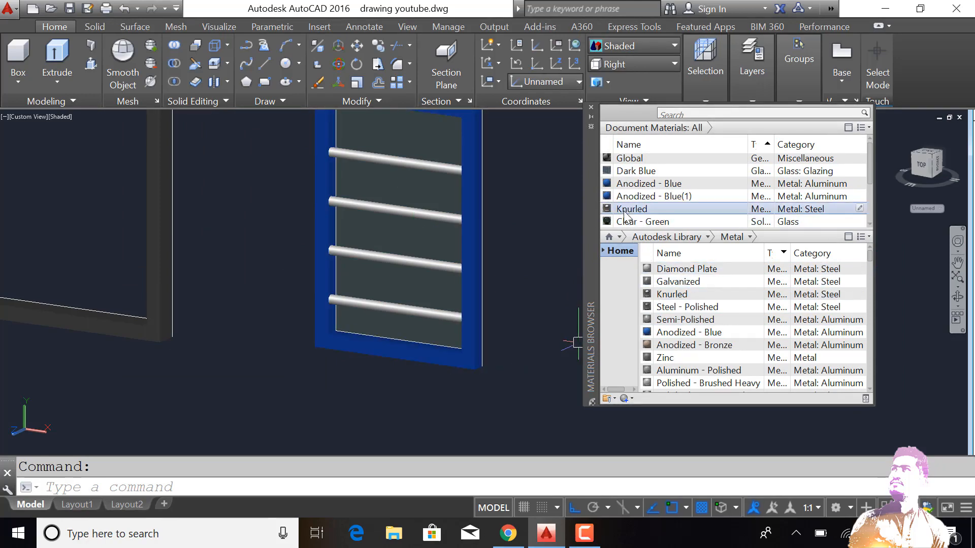
pyautogui.moveTo(446, 169); pyautogui.dragTo(445, 169)
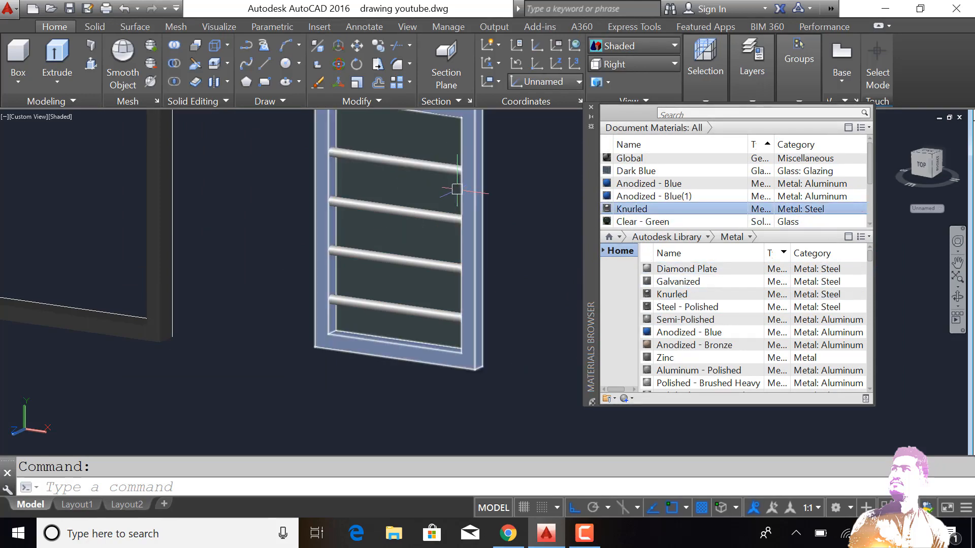
pyautogui.click(409, 162)
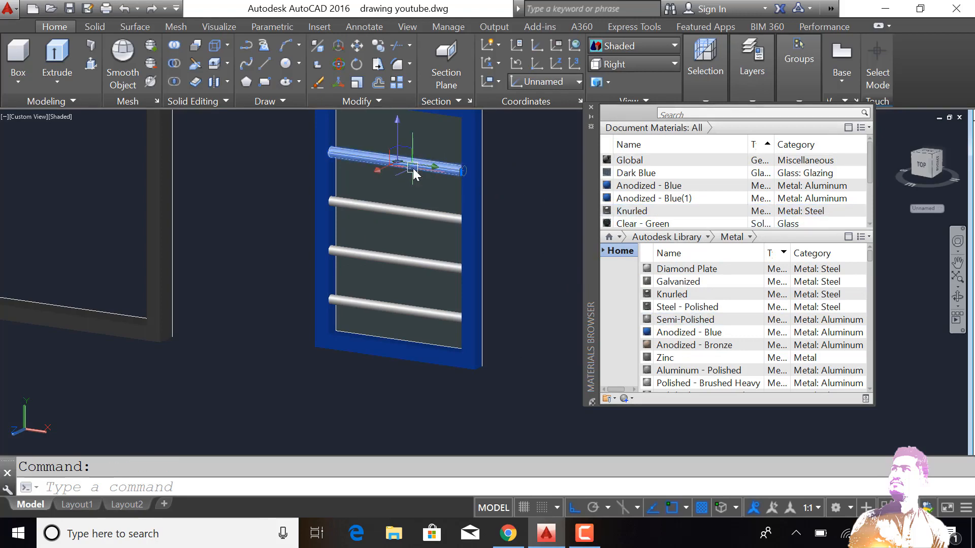
pyautogui.rightClick(623, 210)
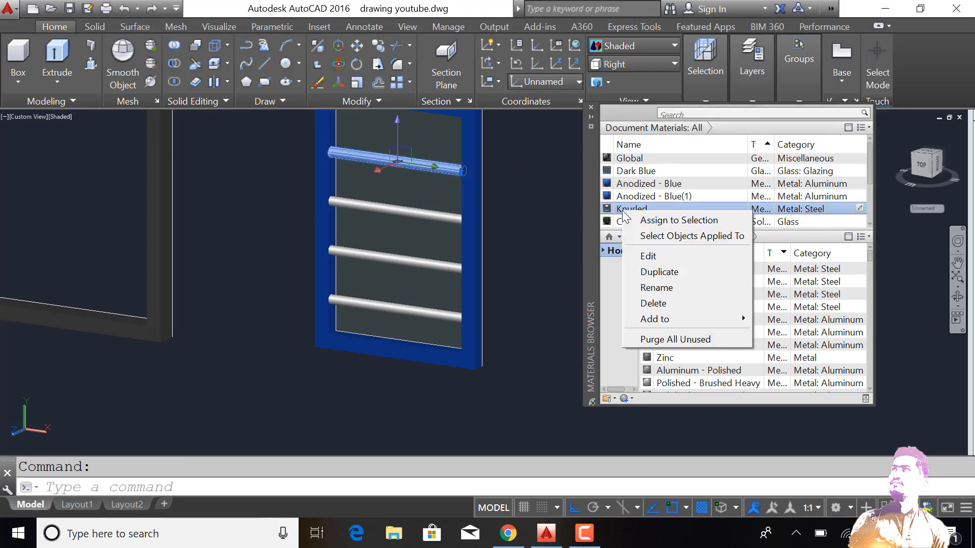
pyautogui.click(655, 218)
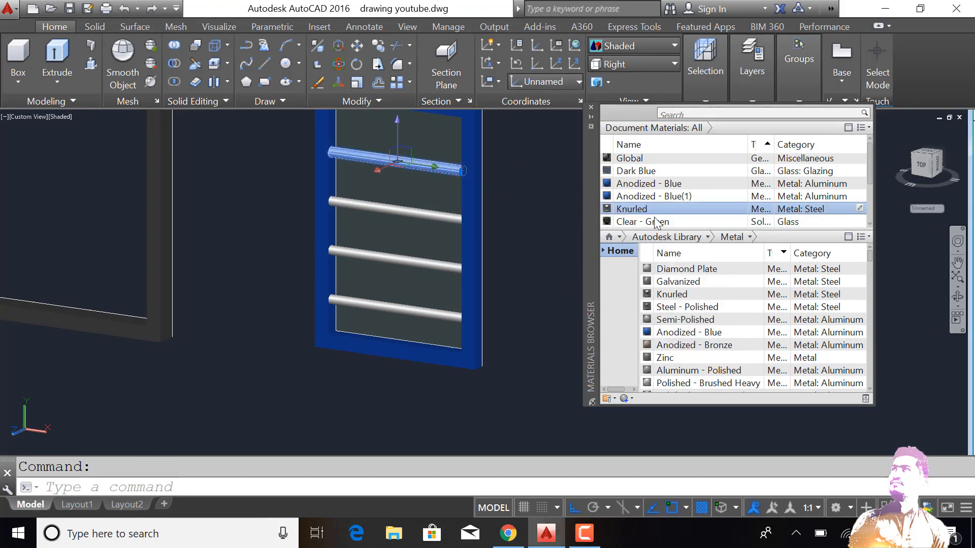
# Step: Match the properties of the uppermost round bar onto the three bars below it
pyautogui.write('a')
pyautogui.press('Return')
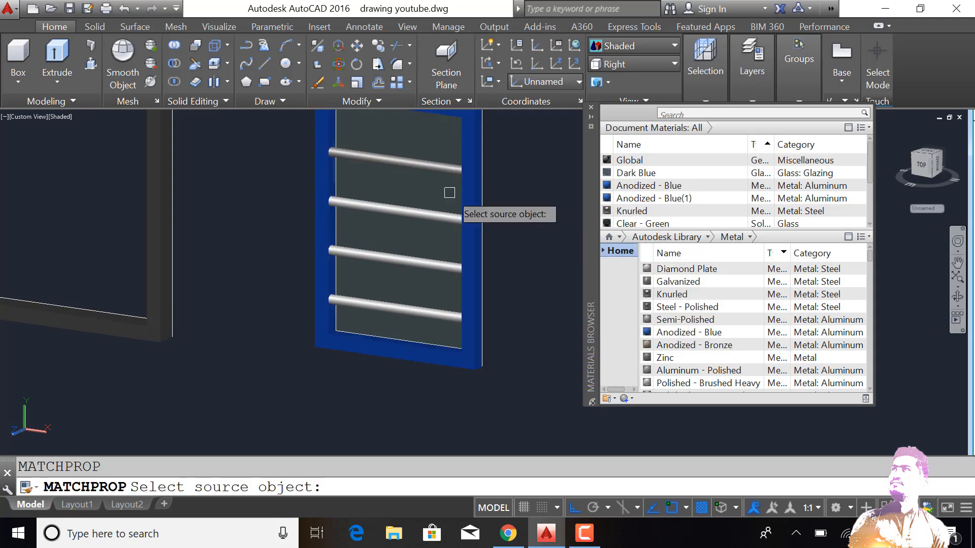
pyautogui.click(441, 168)
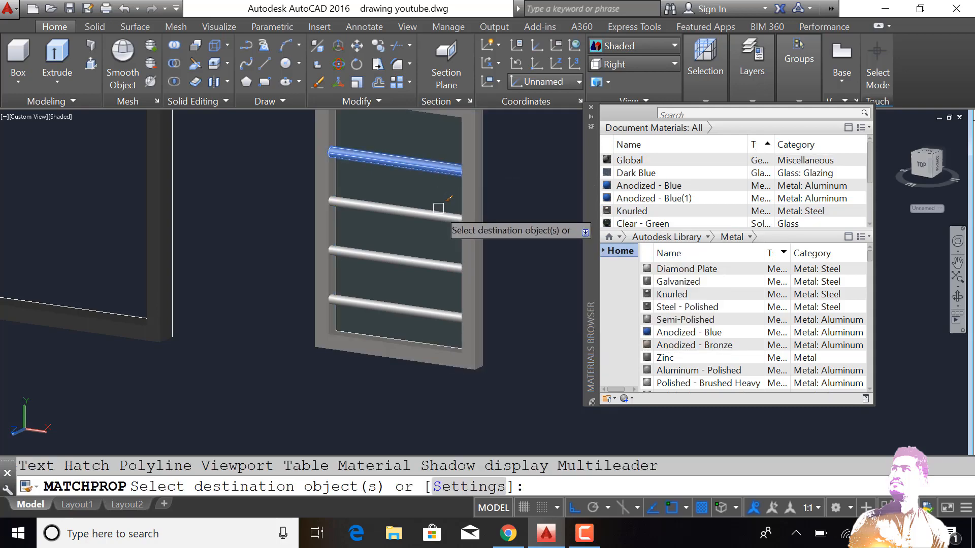
pyautogui.click(428, 270)
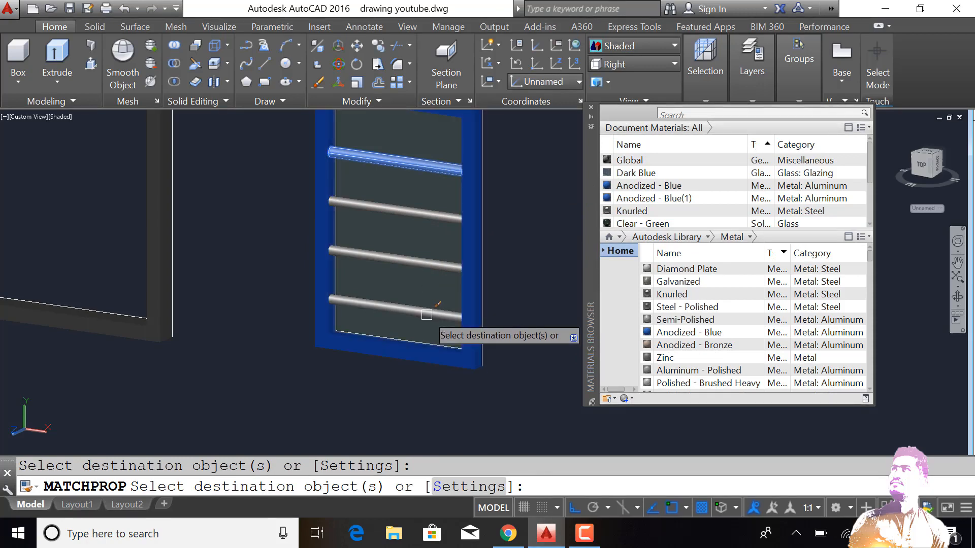
pyautogui.press('Return')
pyautogui.scroll(-3, 502, 299)
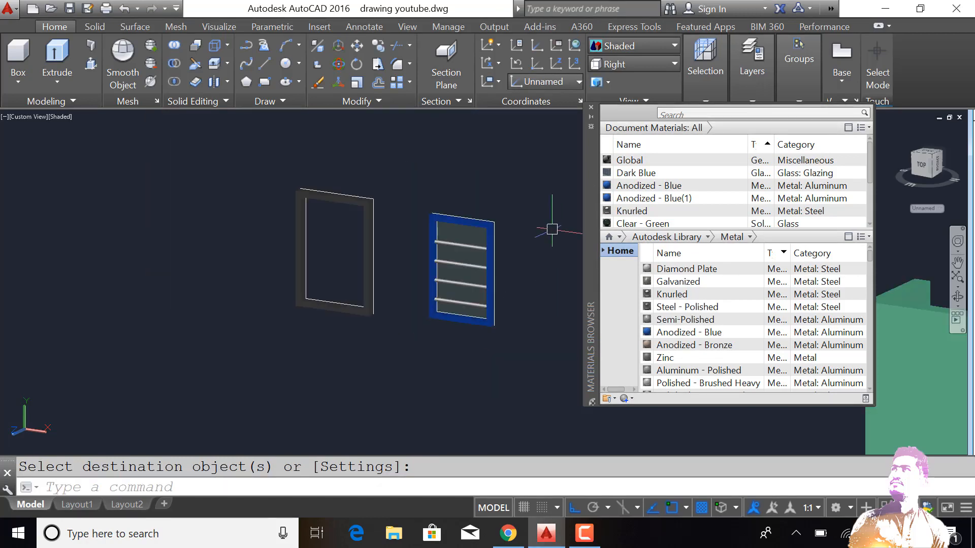
# Step: Turn on both materials and textures for the viewport display
pyautogui.scroll(3, 552, 229)
pyautogui.scroll(-4, 562, 282)
pyautogui.scroll(2, 522, 282)
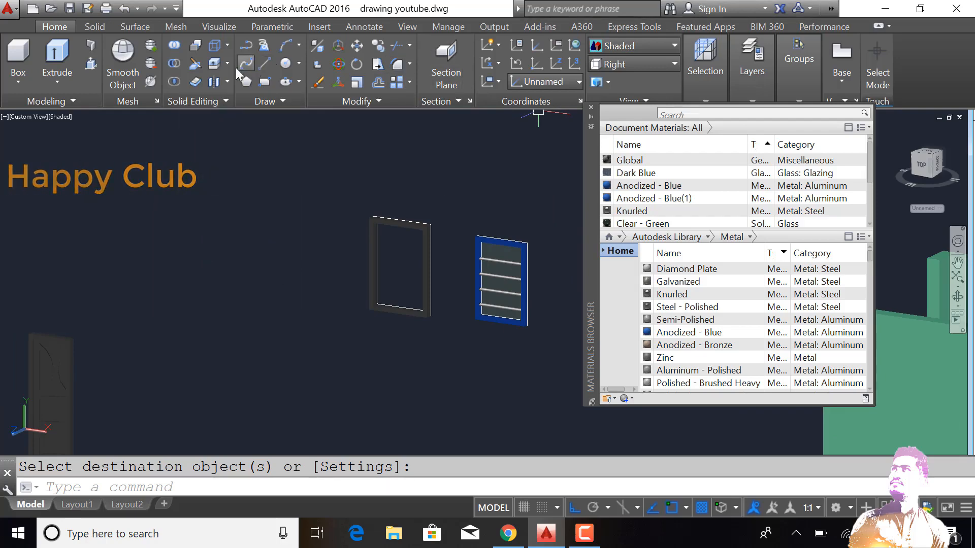
pyautogui.click(219, 26)
pyautogui.click(633, 64)
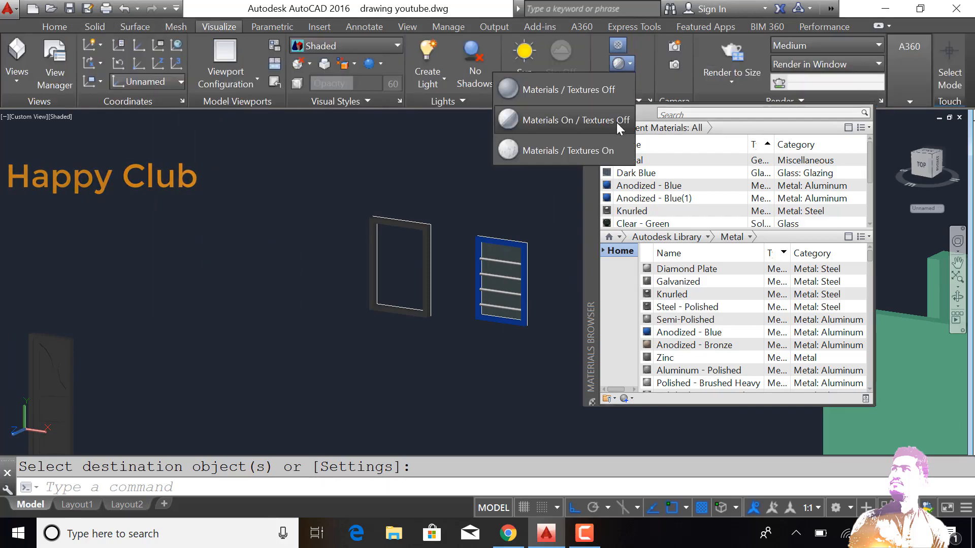
pyautogui.click(622, 148)
pyautogui.scroll(2, 549, 300)
pyautogui.scroll(2, 550, 300)
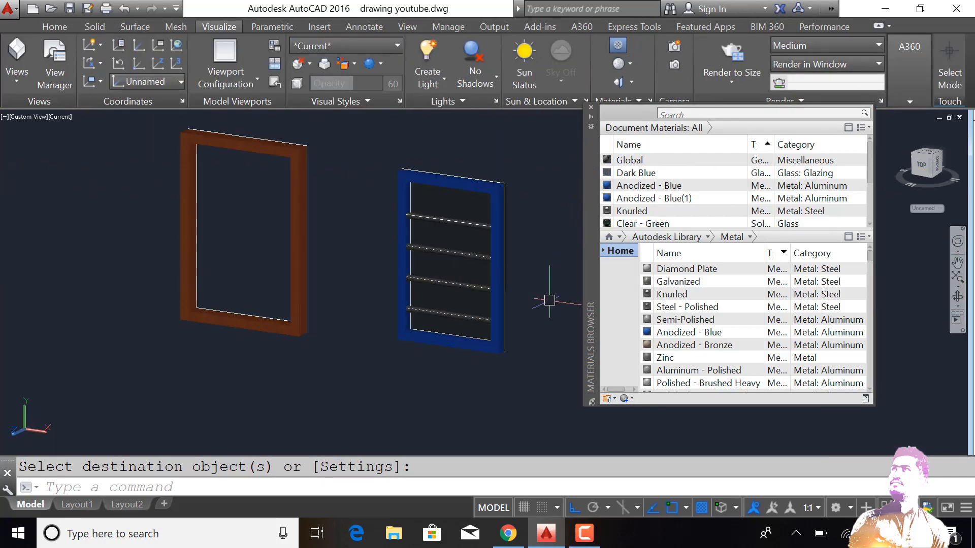
# Step: Move the blue sash border and its four round bars sideways, clear of the glass pane
pyautogui.press('Escape')
pyautogui.write('m')
pyautogui.press('Return')
pyautogui.click(380, 332)
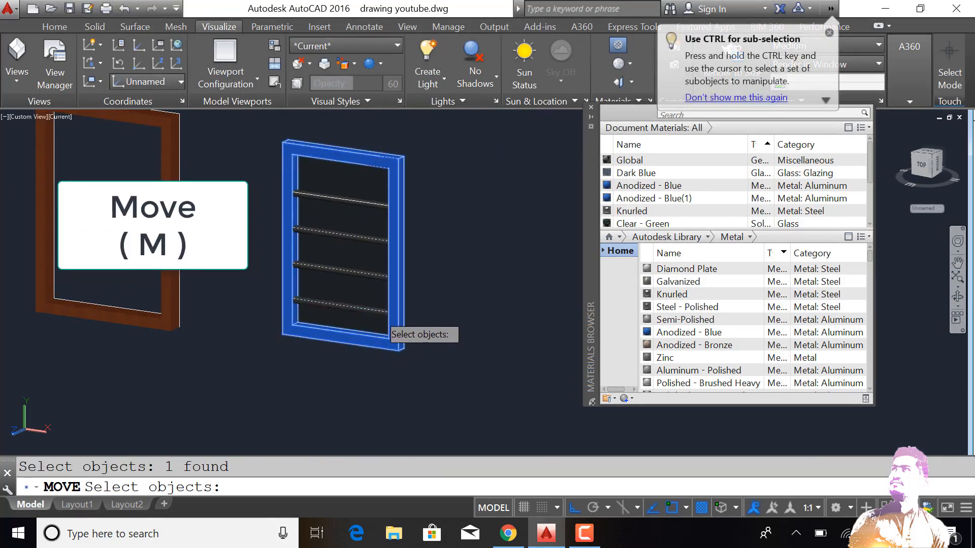
pyautogui.click(378, 310)
pyautogui.click(377, 264)
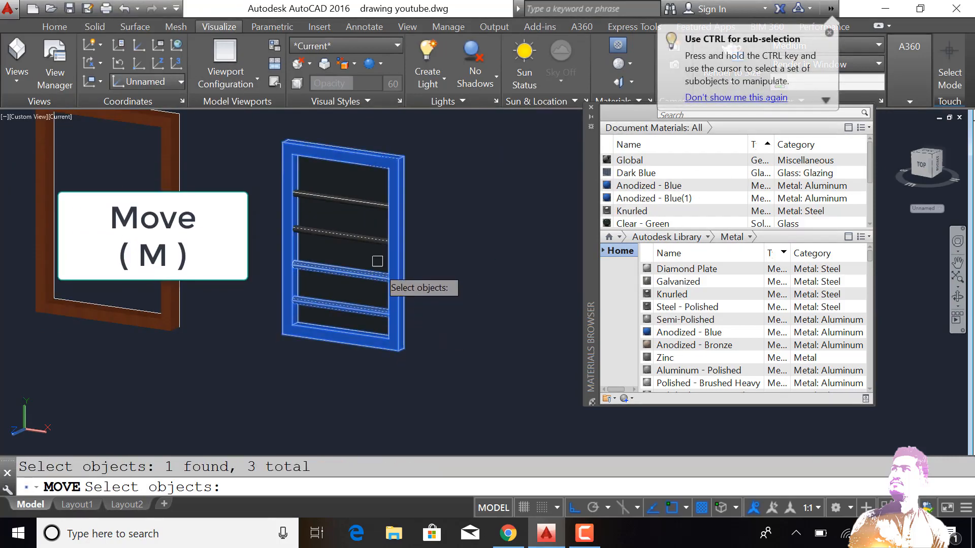
pyautogui.click(380, 206)
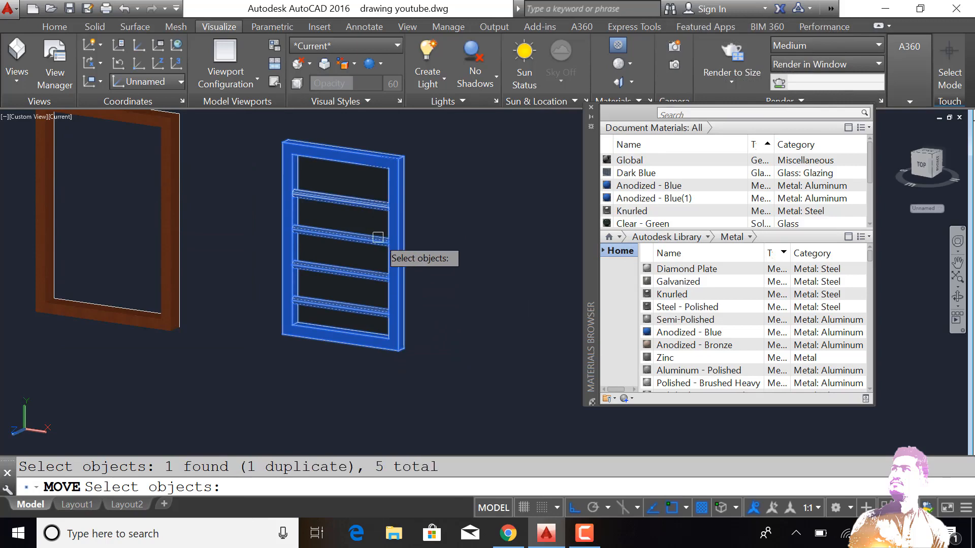
pyautogui.scroll(-3, 365, 239)
pyautogui.press('Return')
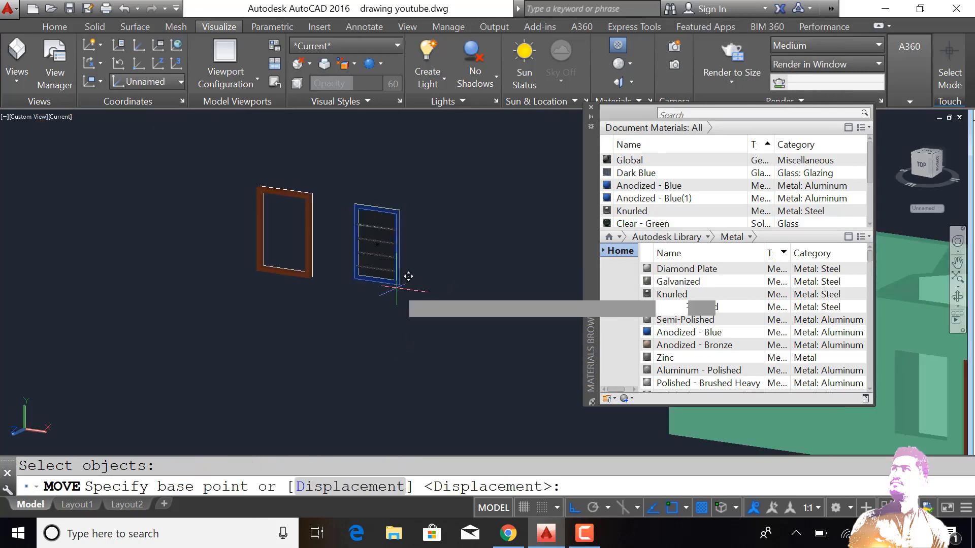
pyautogui.click(396, 322)
pyautogui.scroll(2, 522, 285)
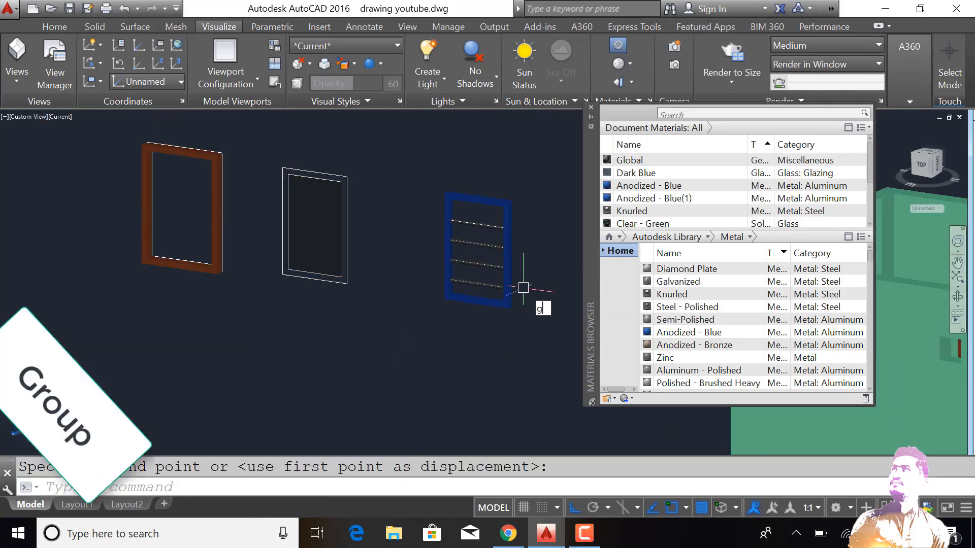
# Step: Group the blue sash border with its four round bars
pyautogui.write('GROUP')
pyautogui.press('Return')
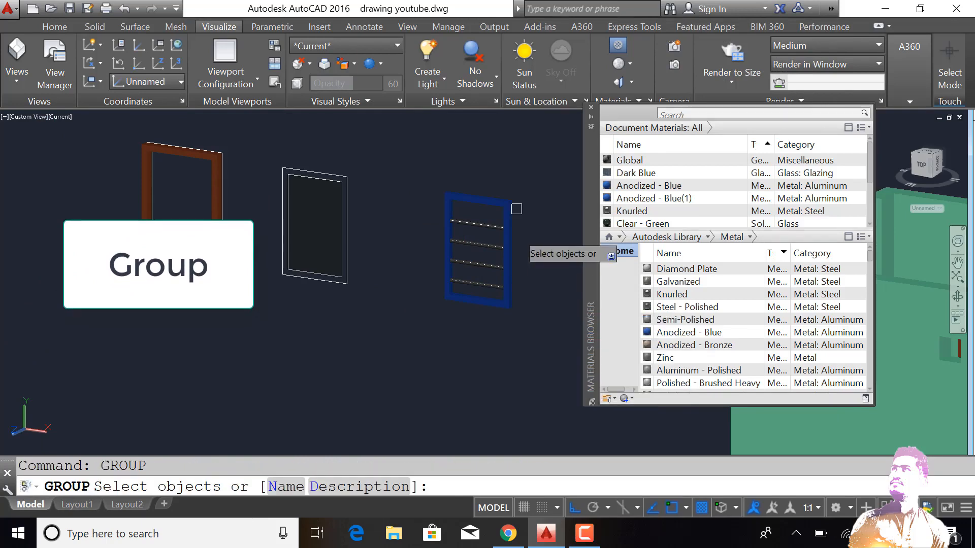
pyautogui.click(515, 231)
pyautogui.click(449, 330)
pyautogui.press('Return')
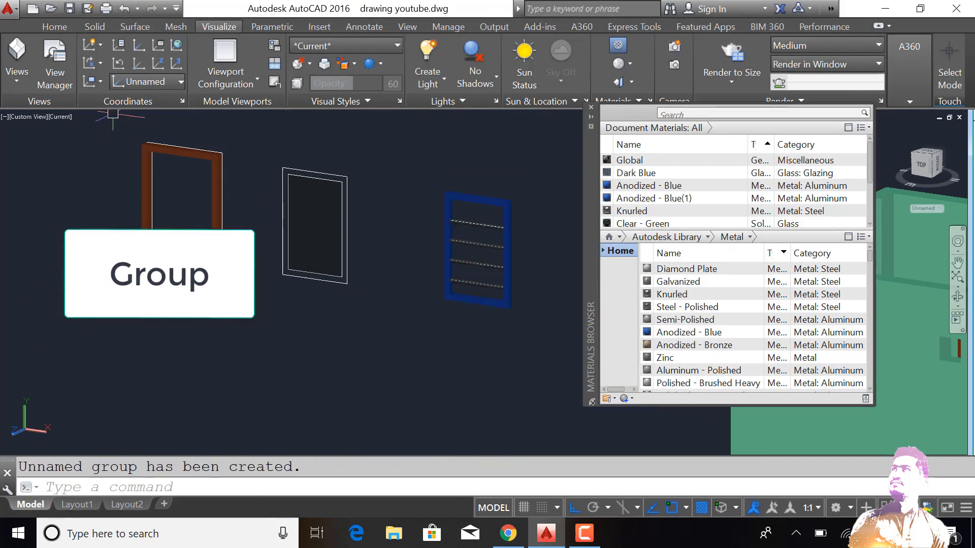
# Step: Set the viewport's visual style to 2D Wireframe
pyautogui.click(66, 117)
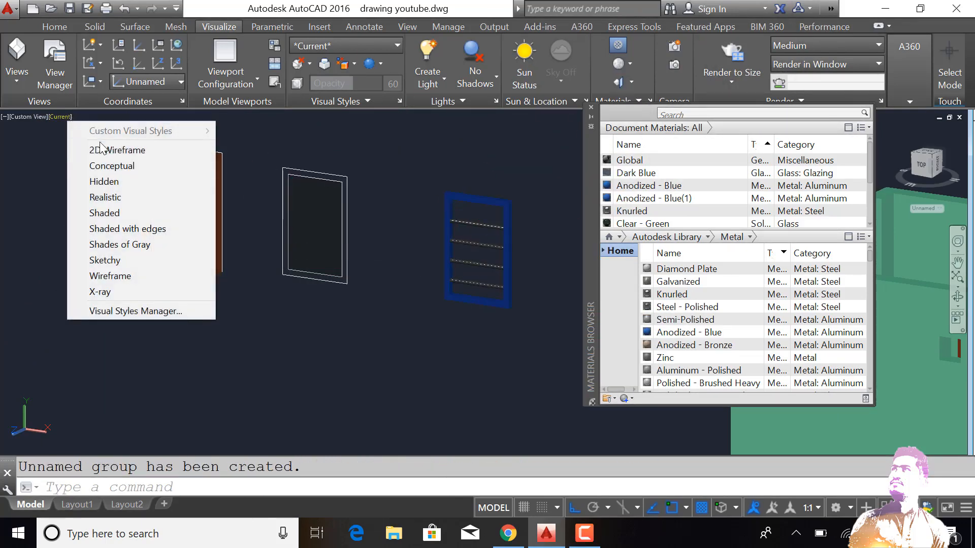
pyautogui.click(111, 150)
pyautogui.scroll(2, 533, 209)
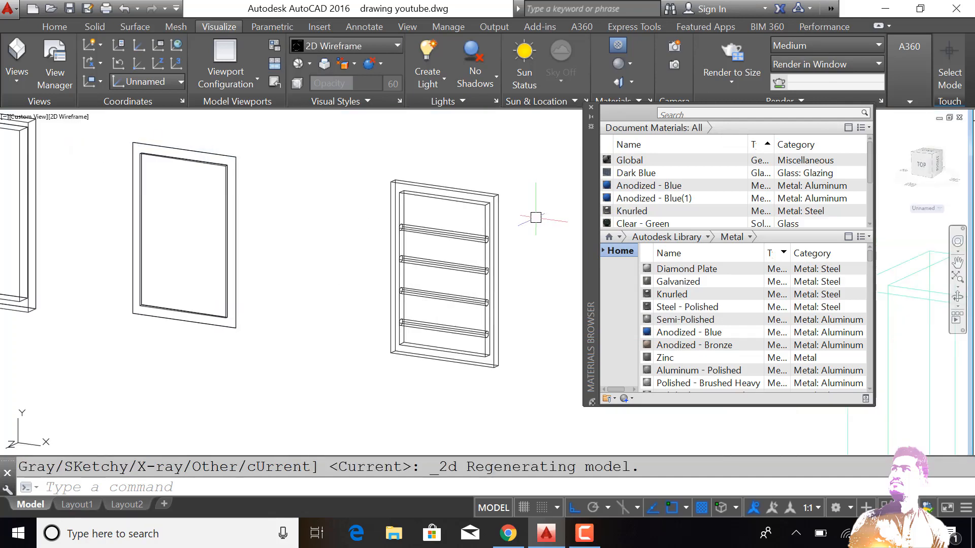
# Step: Move the sash group from the midpoint of its upper corner depth edge to the matching corner edge of the outer frame's opening
pyautogui.press('Return')
pyautogui.click(543, 257)
pyautogui.click(398, 366)
pyautogui.scroll(4, 406, 193)
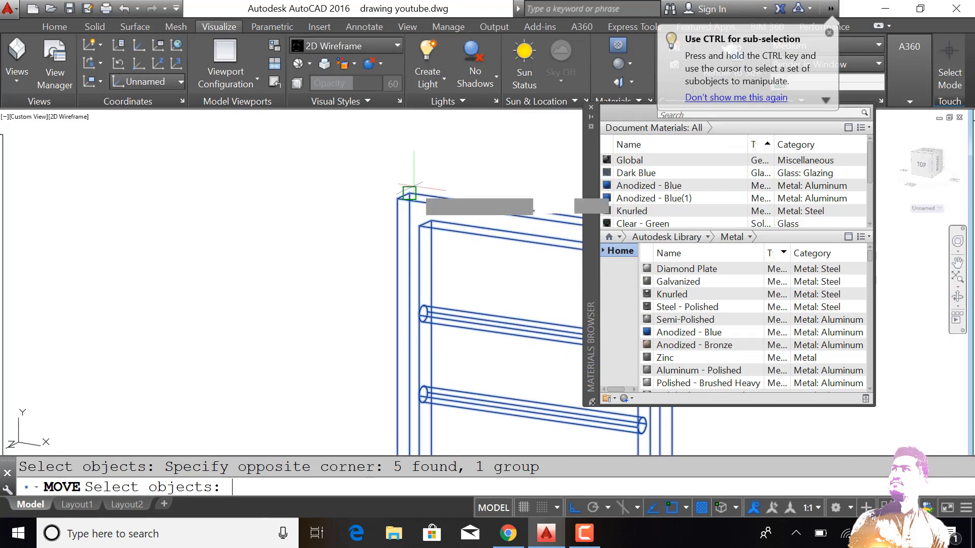
pyautogui.press('Return')
pyautogui.scroll(2, 408, 190)
pyautogui.click(387, 206)
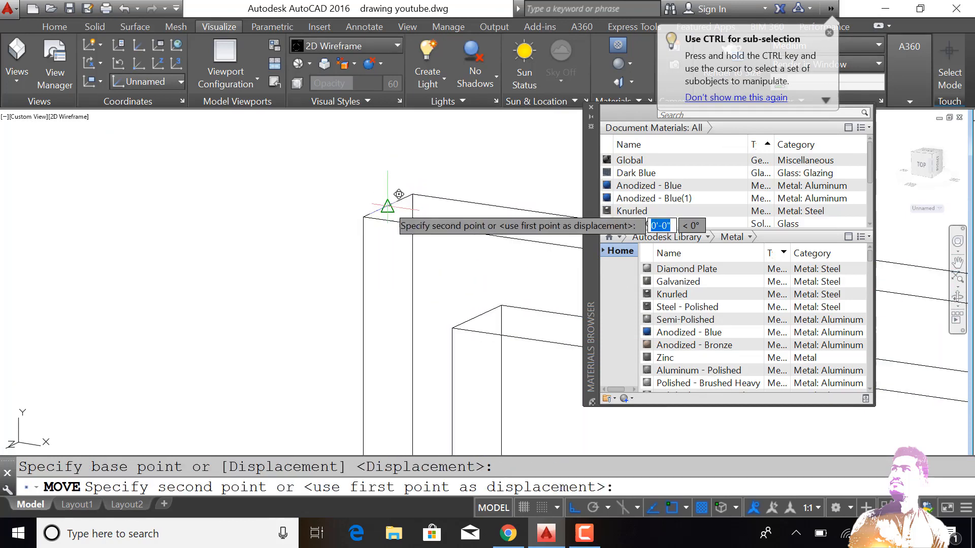
pyautogui.scroll(-5, 412, 224)
pyautogui.scroll(4, 303, 206)
pyautogui.scroll(5, 285, 193)
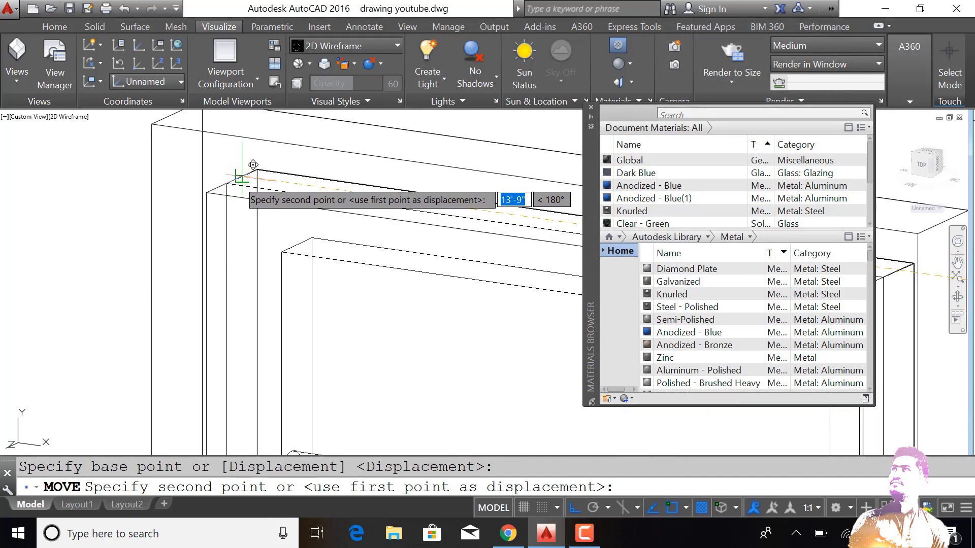
pyautogui.click(253, 165)
pyautogui.scroll(-5, 247, 218)
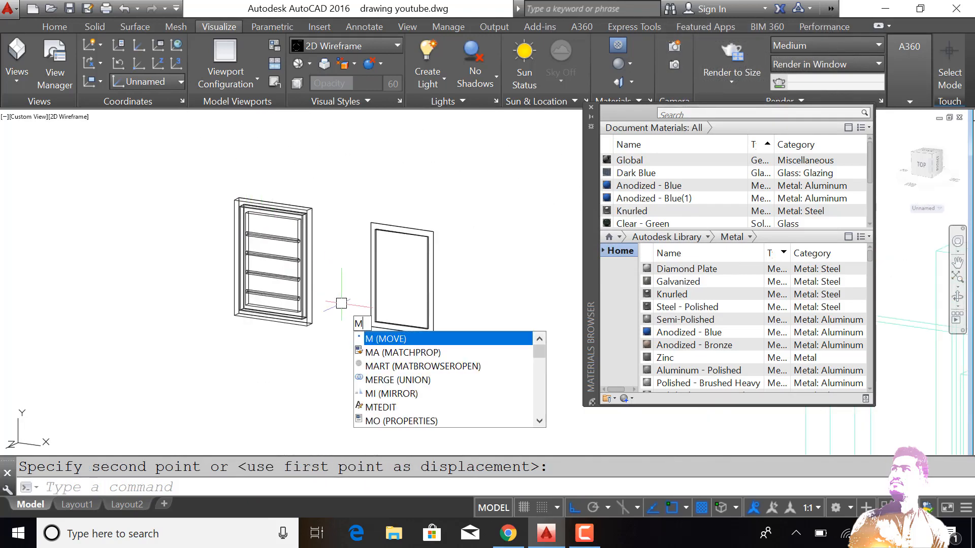
# Step: Move the assembled horizontal-bar window from its upper corner depth edge to the matching edge of the wall opening beside the front door
pyautogui.press('Return')
pyautogui.click(297, 308)
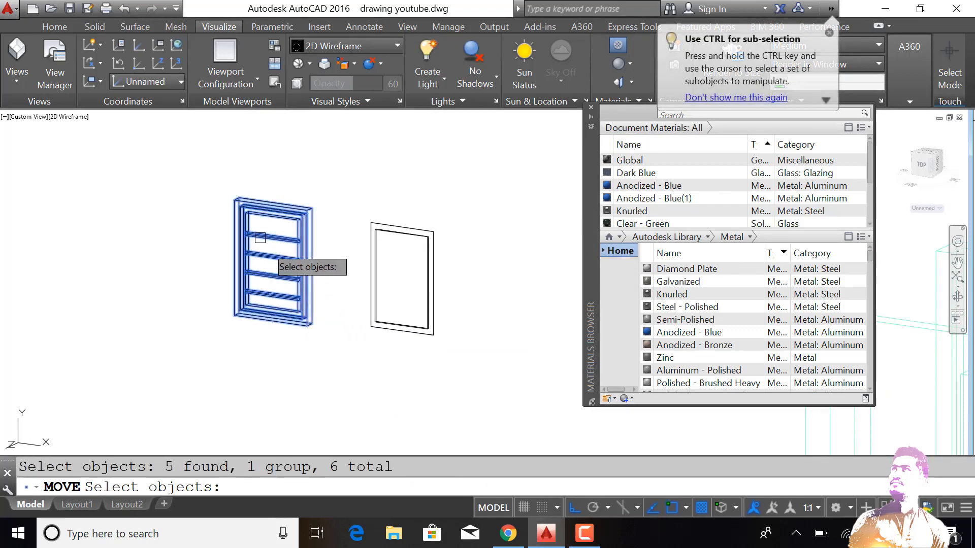
pyautogui.scroll(5, 236, 211)
pyautogui.press('Return')
pyautogui.click(237, 208)
pyautogui.scroll(-5, 371, 252)
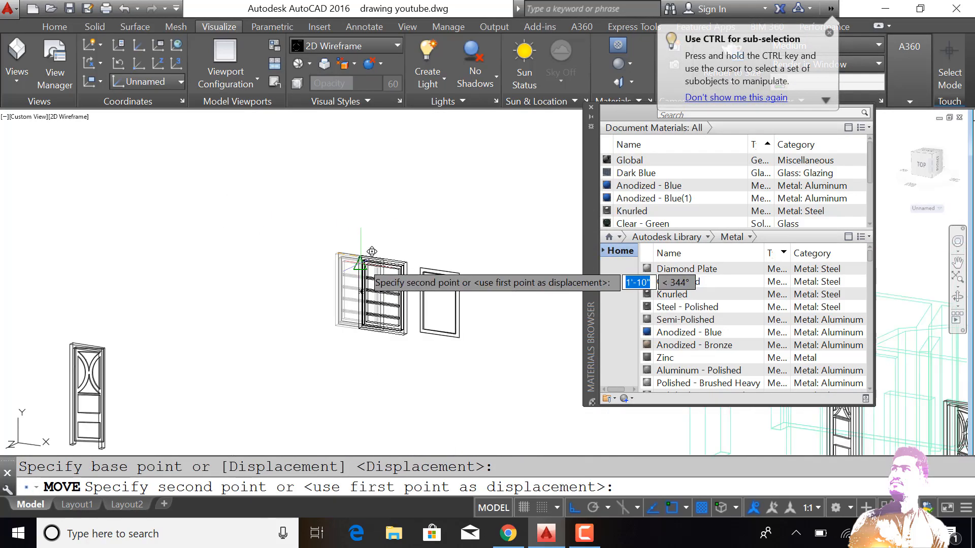
pyautogui.scroll(-5, 372, 251)
pyautogui.scroll(5, 459, 337)
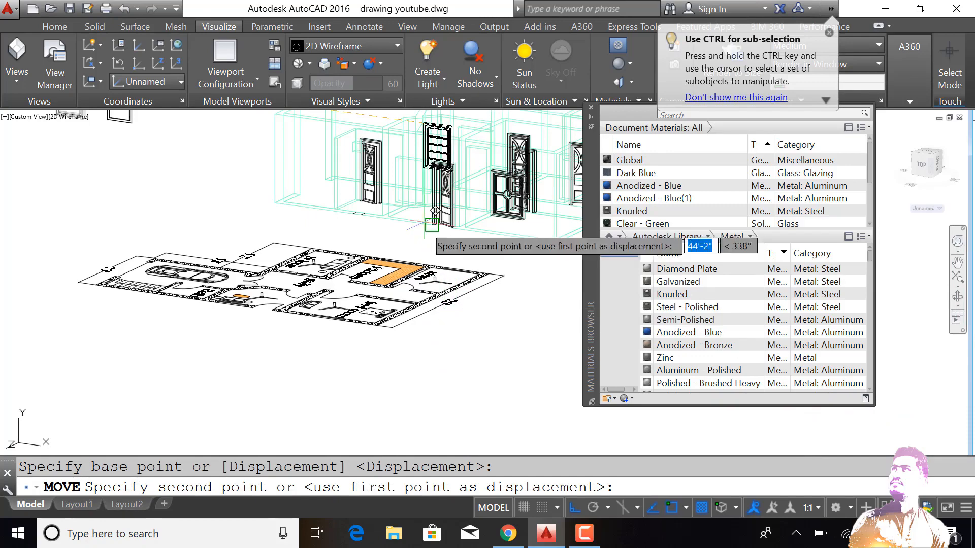
pyautogui.scroll(8, 422, 123)
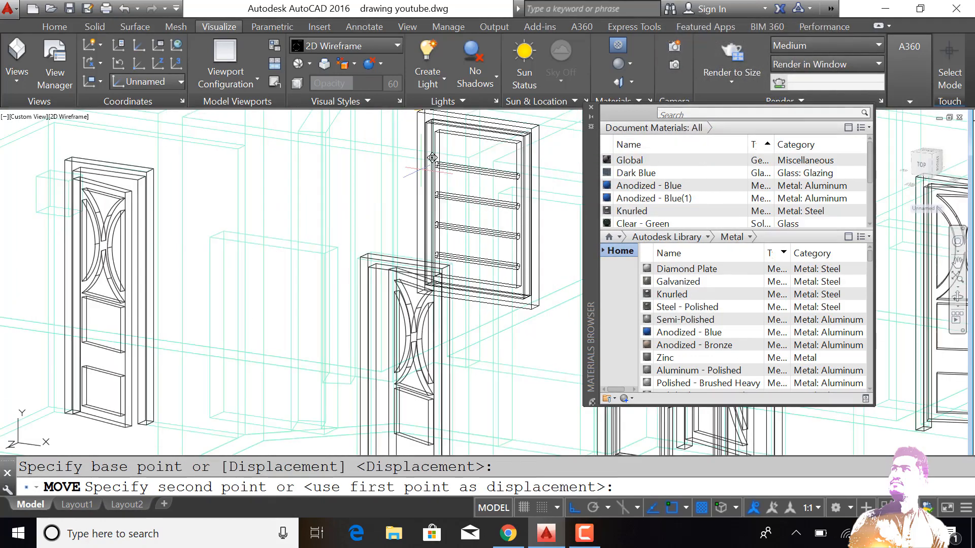
pyautogui.moveTo(270, 229); pyautogui.dragTo(161, 211, button='middle')
pyautogui.click(160, 211)
pyautogui.scroll(-5, 202, 239)
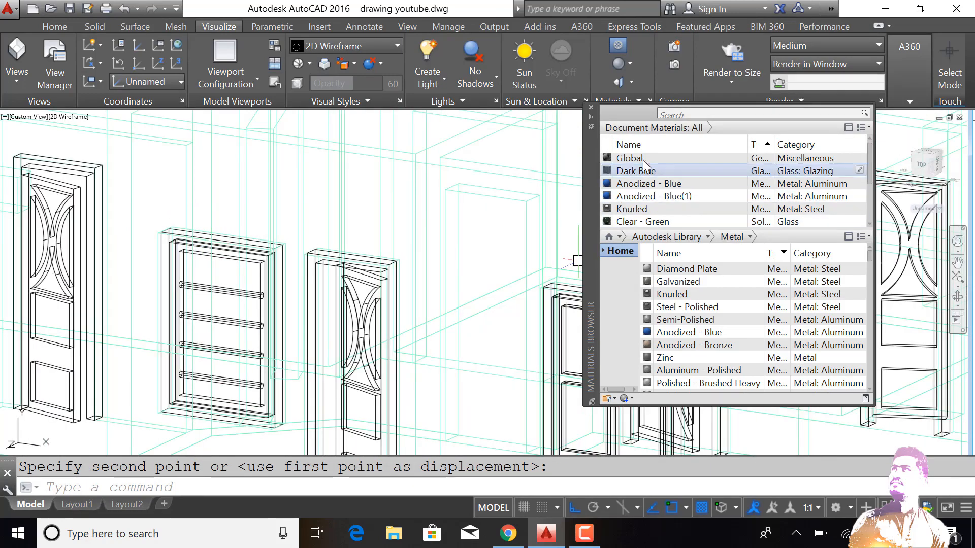
# Step: Close the materials browser and set the viewport's visual style to Shaded to check the windows in the front wall
pyautogui.click(590, 108)
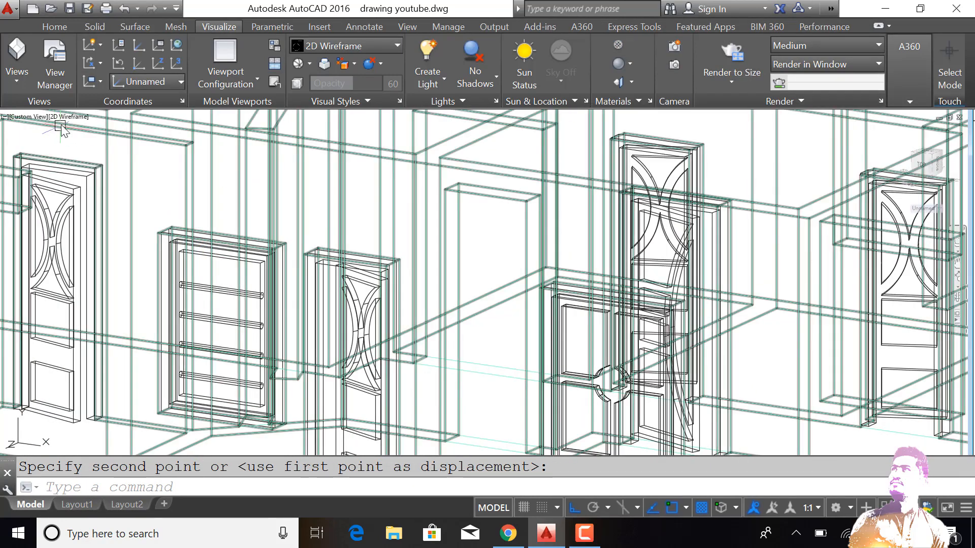
pyautogui.click(68, 117)
pyautogui.click(103, 213)
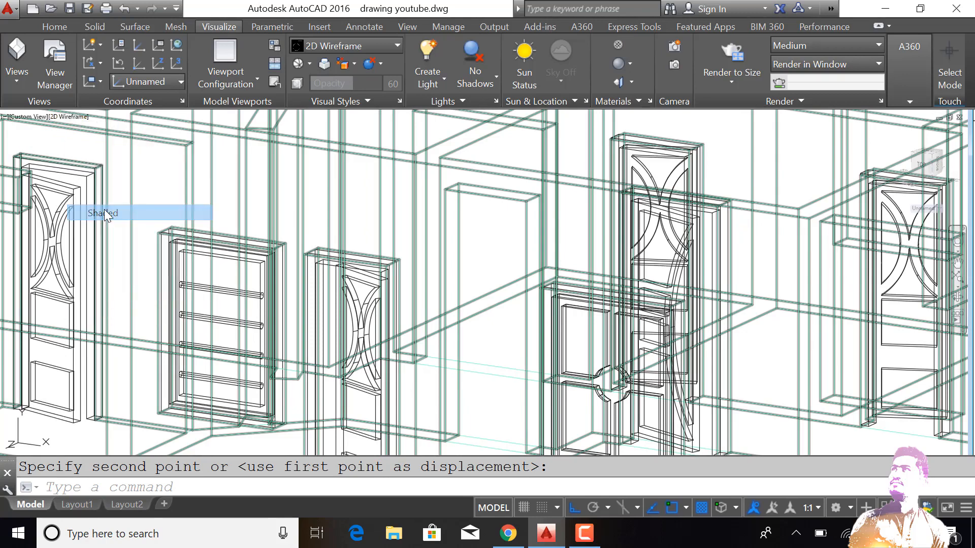
pyautogui.scroll(-3, 379, 287)
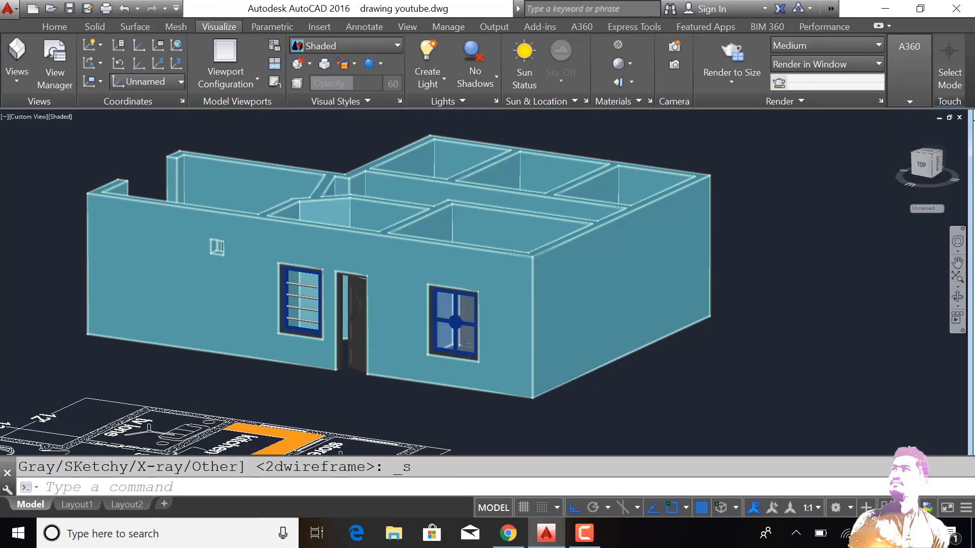
pyautogui.scroll(-2, 403, 306)
# Step: Set the viewport's visual style back to 2D Wireframe
pyautogui.click(57, 117)
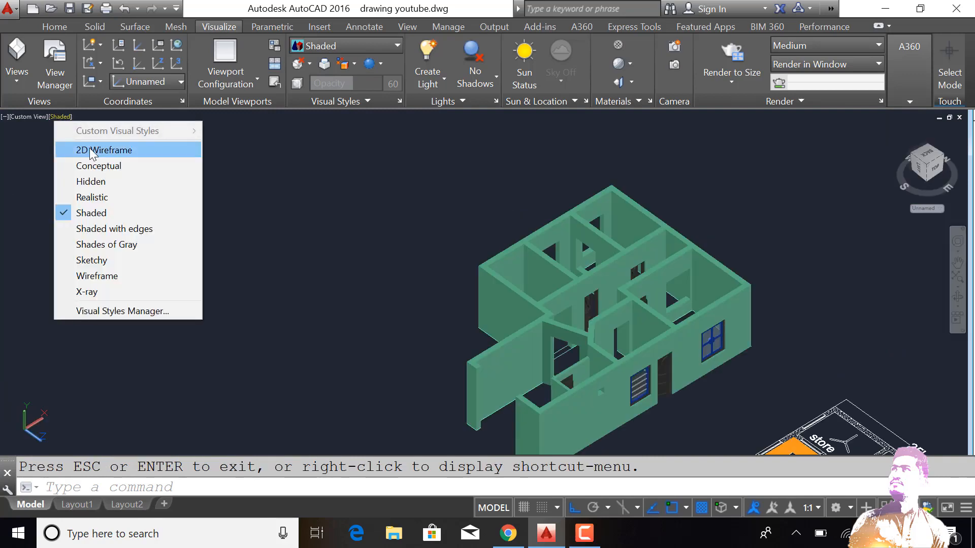
pyautogui.click(92, 152)
pyautogui.scroll(3, 735, 339)
pyautogui.scroll(2, 734, 339)
# Step: Copy the four-pane window from its wall opening's upper corner to the matching corner of the opening in the parallel wall behind it
pyautogui.write('co')
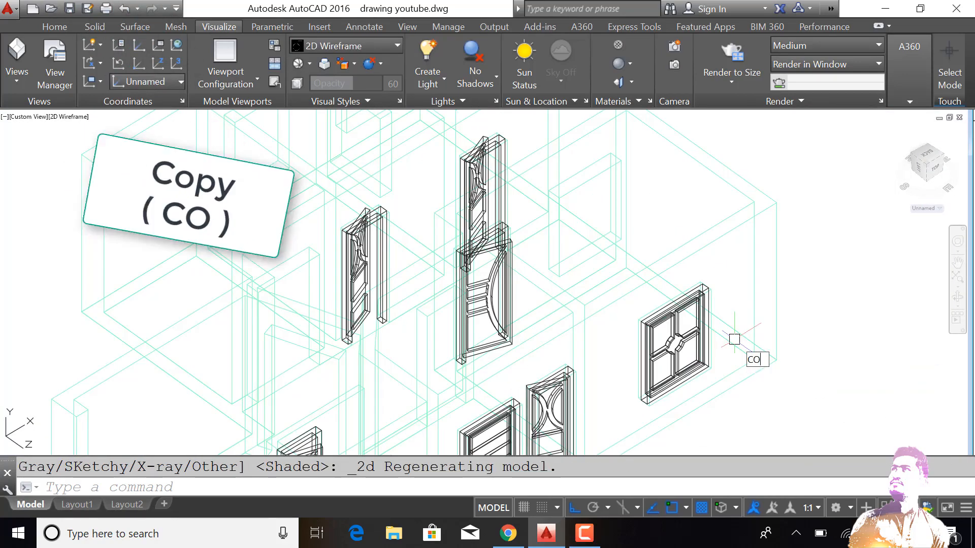
pyautogui.press('Return')
pyautogui.click(648, 334)
pyautogui.scroll(3, 642, 323)
pyautogui.click(642, 330)
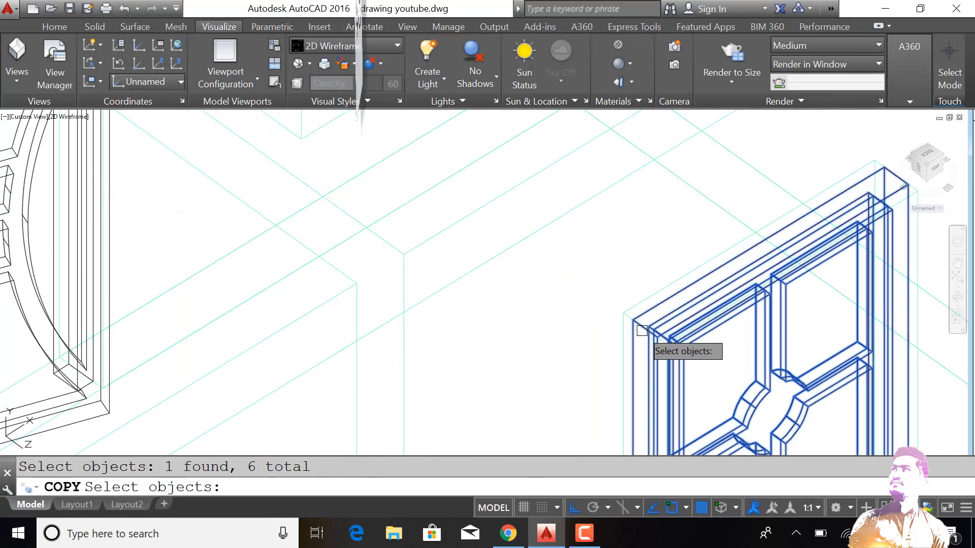
pyautogui.scroll(3, 642, 331)
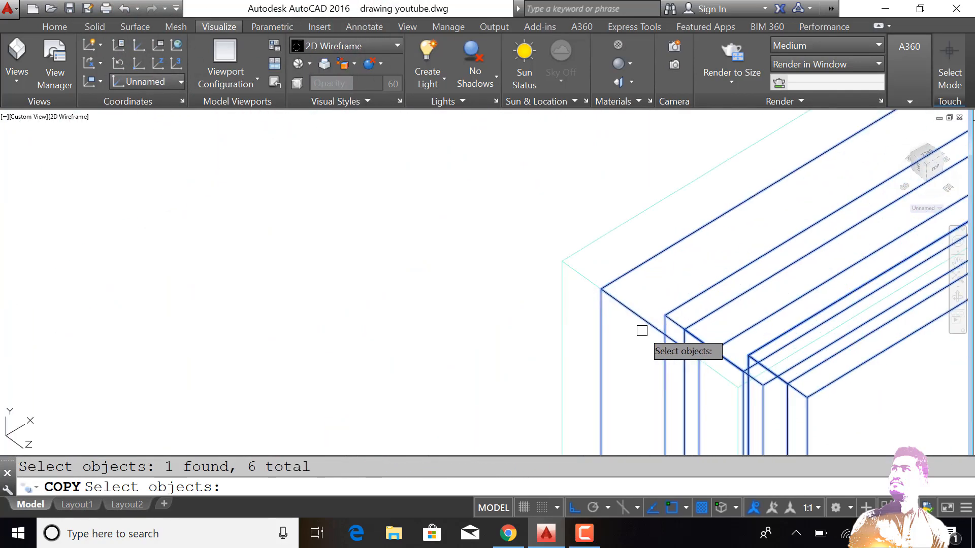
pyautogui.press('Return')
pyautogui.click(562, 261)
pyautogui.scroll(-5, 599, 333)
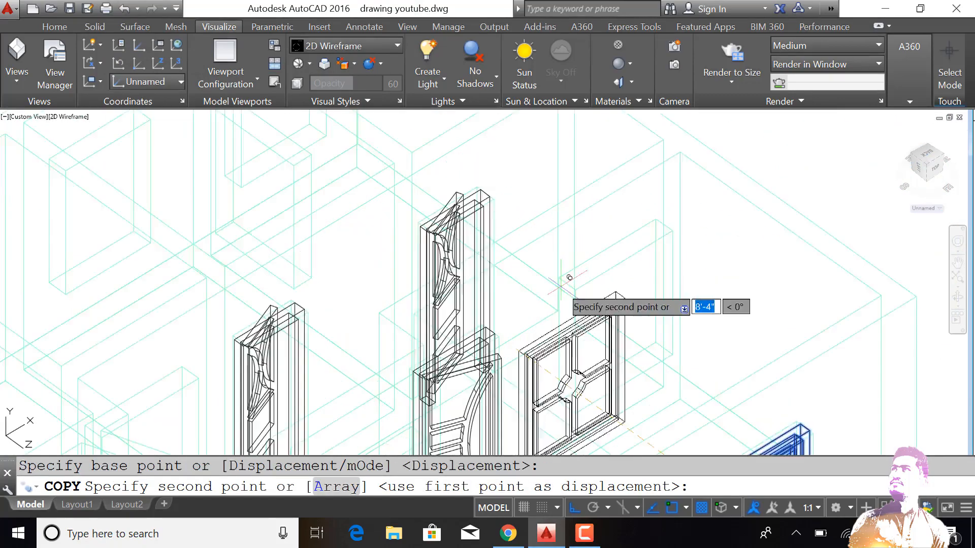
pyautogui.scroll(5, 571, 293)
pyautogui.click(523, 224)
pyautogui.scroll(-6, 568, 253)
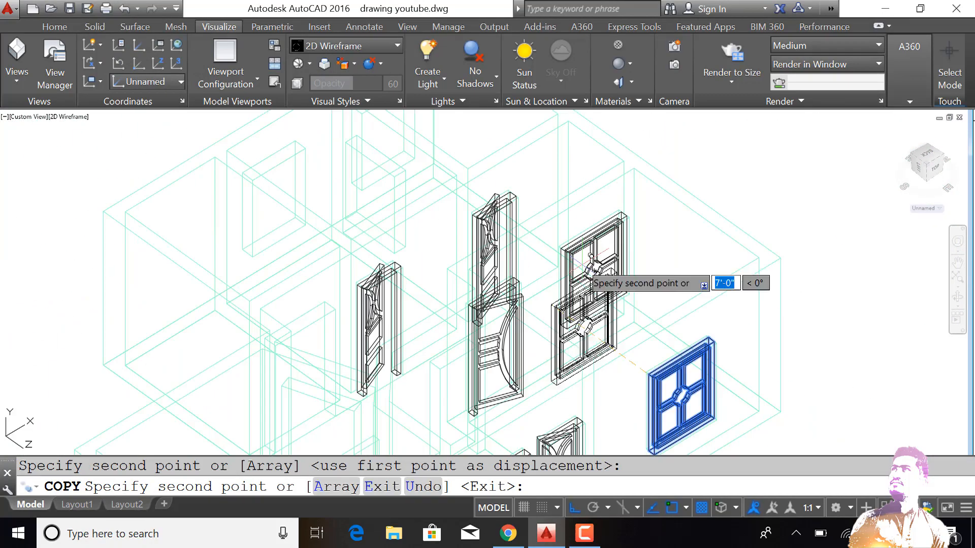
pyautogui.press('Escape')
# Step: Copy the horizontal-bar window from its wall opening's upper corner to the matching corner of a window opening in the rear wall
pyautogui.scroll(-5, 655, 305)
pyautogui.scroll(5, 625, 415)
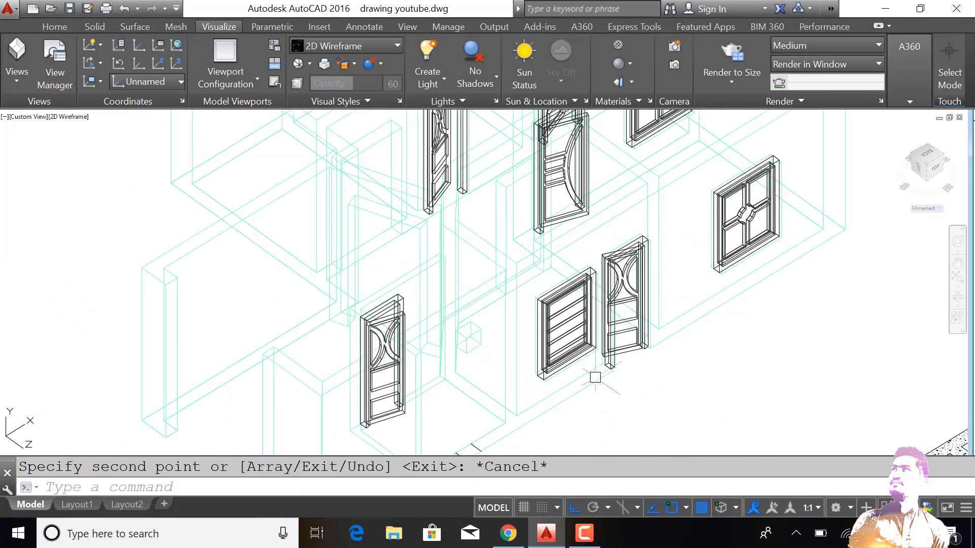
pyautogui.write('co')
pyautogui.press('Return')
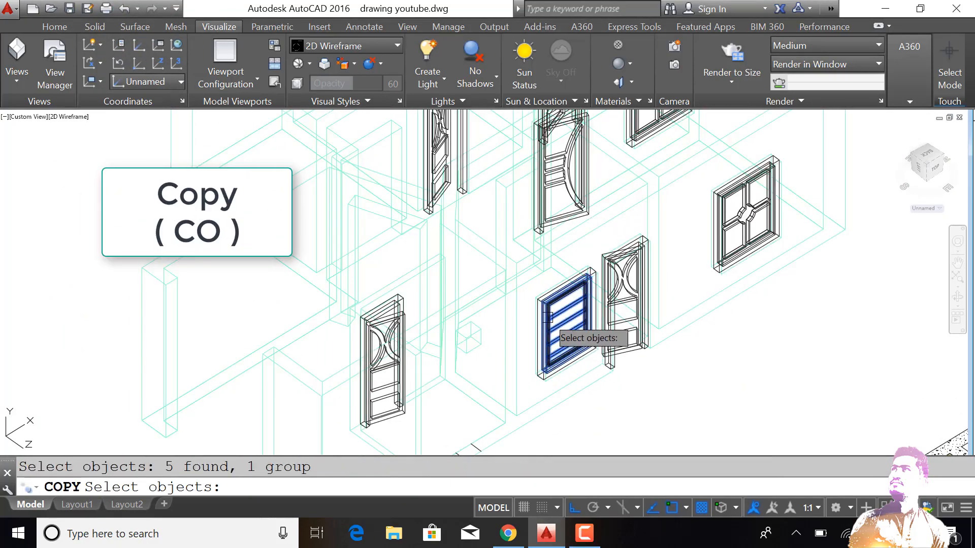
pyautogui.click(543, 298)
pyautogui.click(534, 297)
pyautogui.scroll(5, 534, 295)
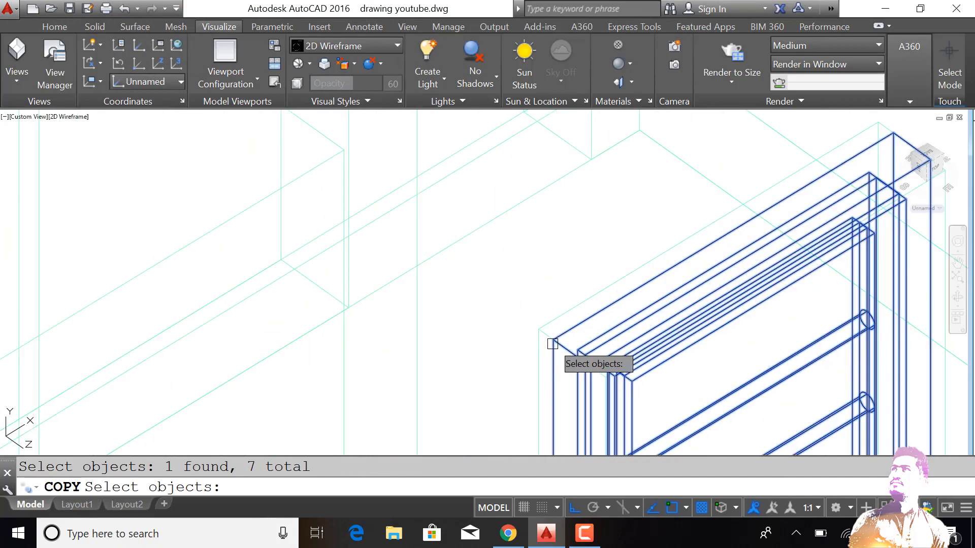
pyautogui.press('Return')
pyautogui.click(536, 319)
pyautogui.scroll(-8, 538, 325)
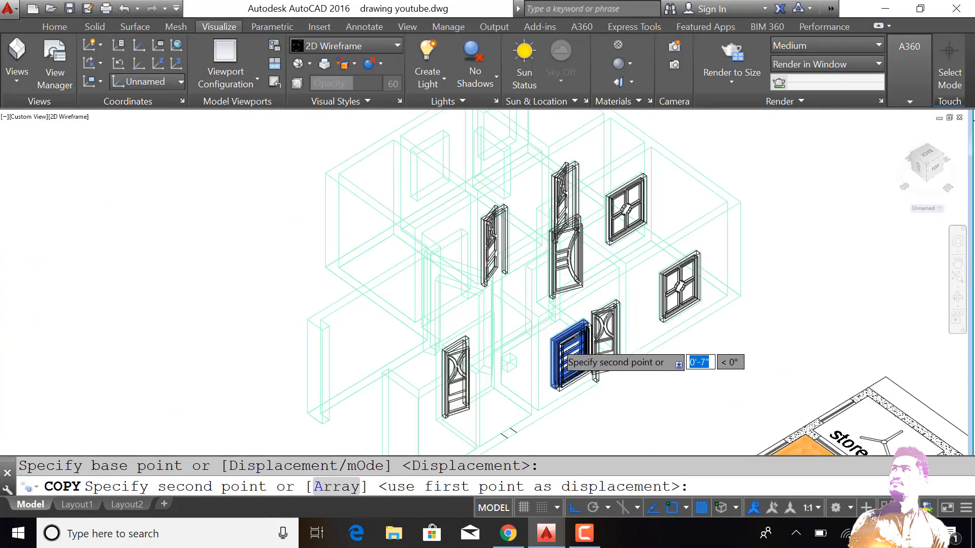
pyautogui.scroll(4, 520, 284)
pyautogui.scroll(2, 519, 286)
pyautogui.click(399, 327)
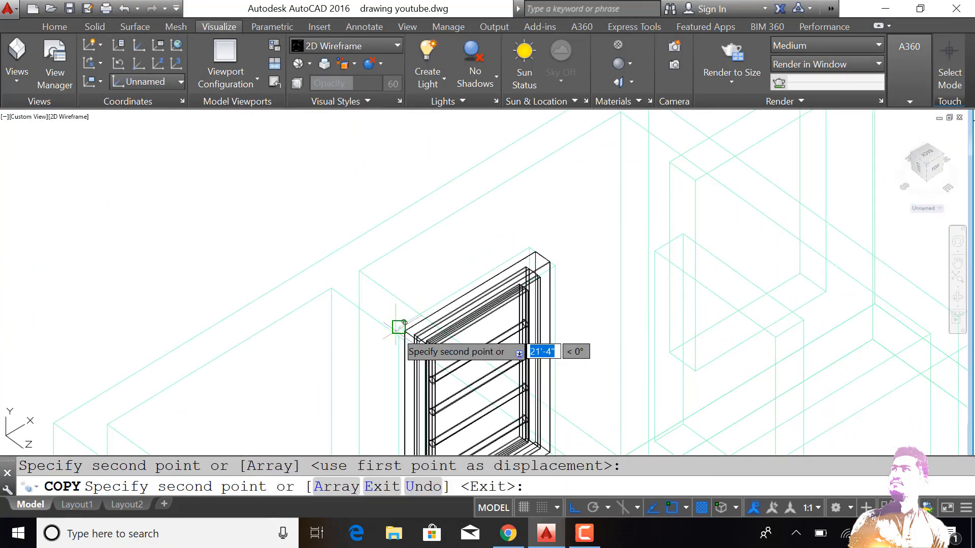
# Step: Place a further copy of the horizontal-bar window at the upper corner of the other rear opening
pyautogui.scroll(-2, 636, 323)
pyautogui.scroll(3, 645, 314)
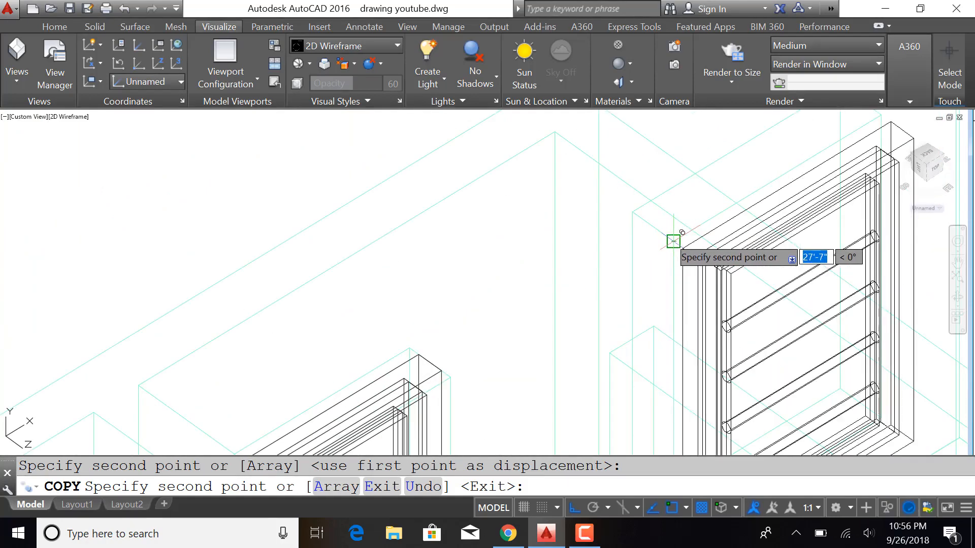
pyautogui.click(634, 212)
pyautogui.scroll(-3, 630, 223)
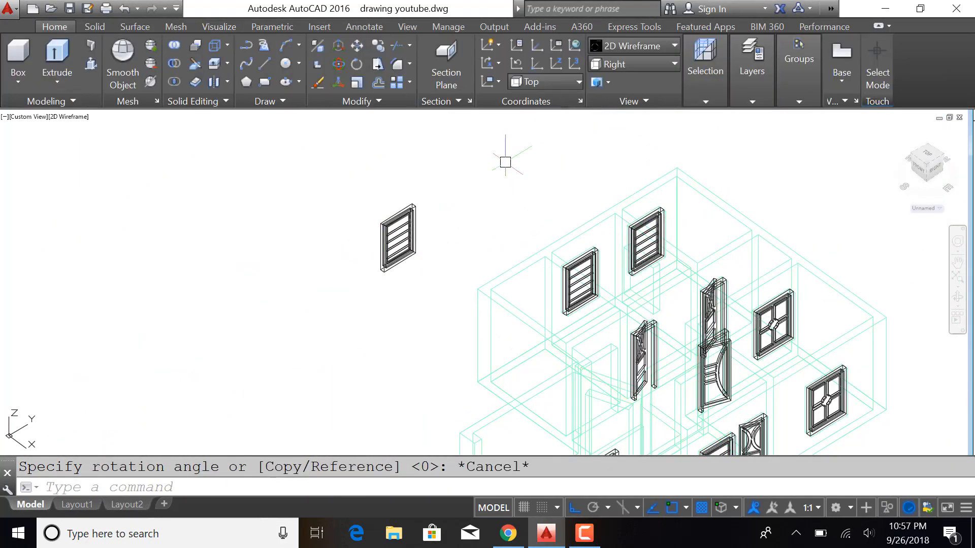
# Step: Rotate the spare horizontal-bar window outside the house a quarter turn about a point on its upper edge
pyautogui.write('ro')
pyautogui.press('Return')
pyautogui.click(403, 221)
pyautogui.press('Return')
pyautogui.click(404, 222)
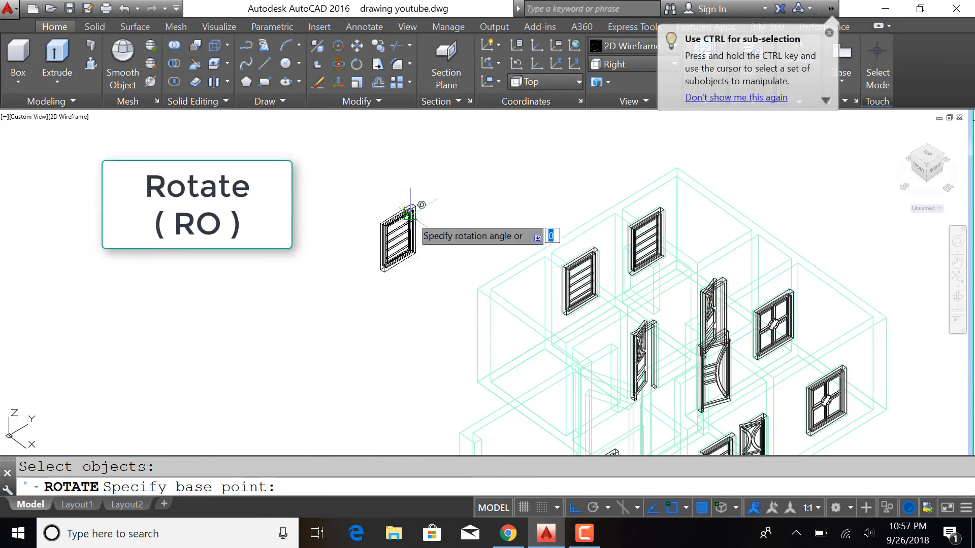
pyautogui.press('Return')
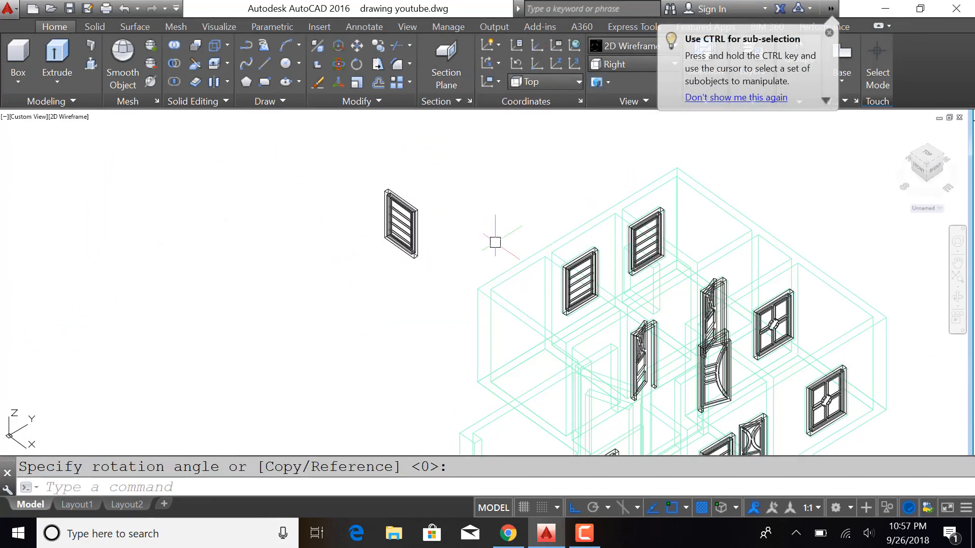
# Step: Move the rotated window from the midpoint of its upper corner depth edge to the matching midpoint of the opening in the perpendicular wall
pyautogui.click(506, 171)
pyautogui.click(370, 257)
pyautogui.scroll(6, 425, 188)
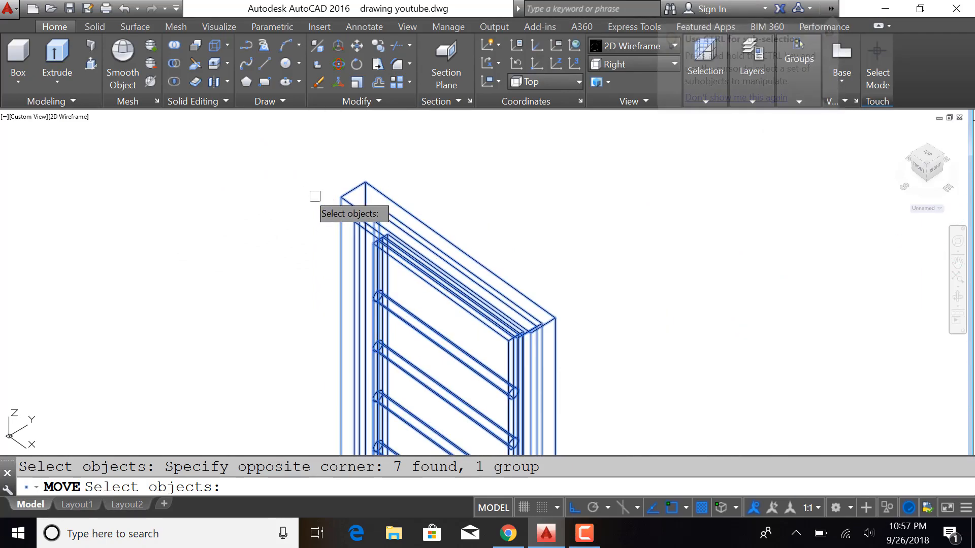
pyautogui.press('Return')
pyautogui.click(352, 190)
pyautogui.scroll(-6, 353, 202)
pyautogui.scroll(5, 502, 279)
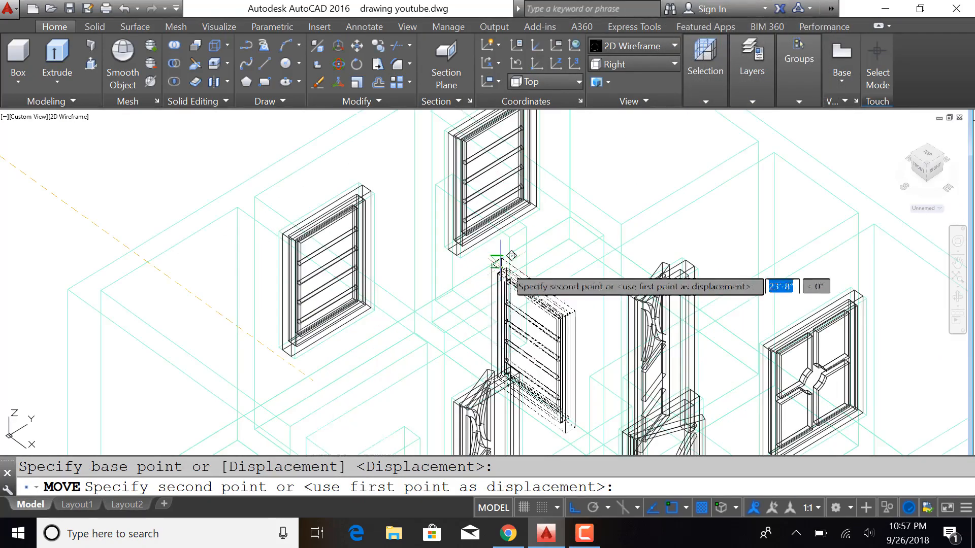
pyautogui.scroll(5, 464, 204)
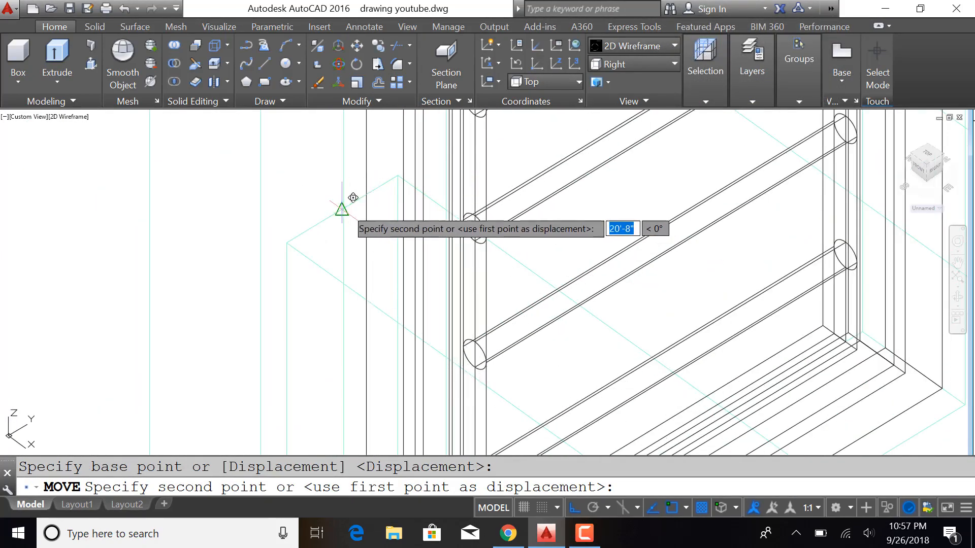
pyautogui.click(342, 210)
pyautogui.scroll(-6, 399, 263)
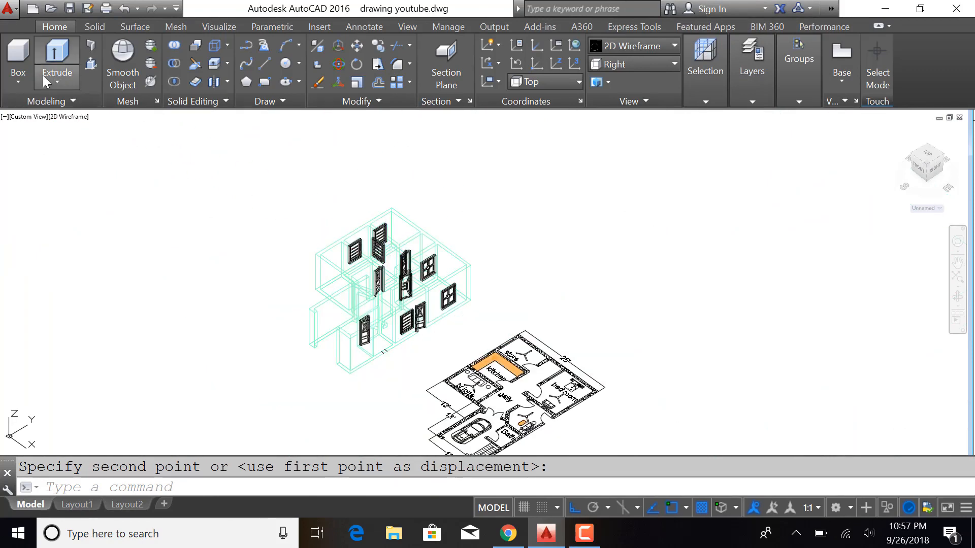
# Step: Set the viewport's visual style to Shaded and orbit to a close view of the front wall's door and windows
pyautogui.click(80, 120)
pyautogui.click(108, 211)
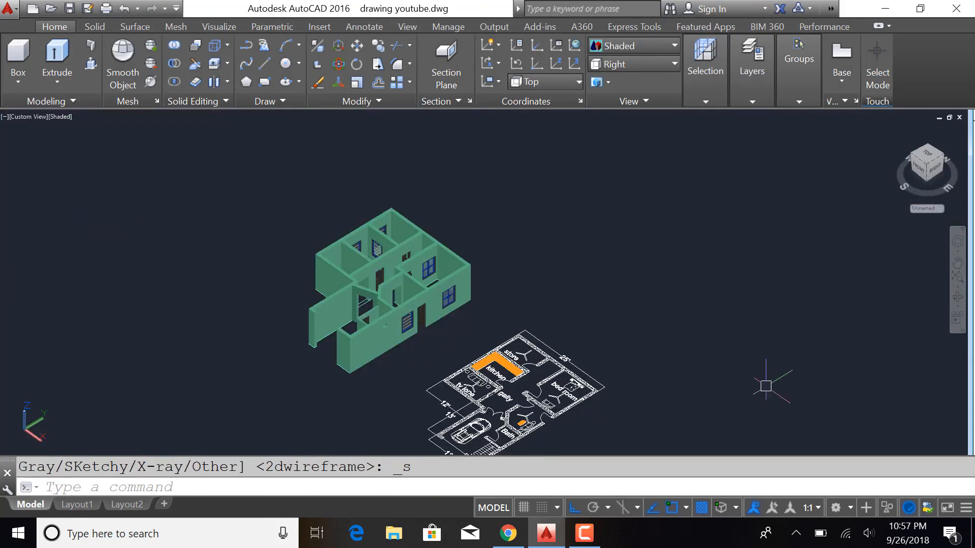
pyautogui.click(958, 298)
pyautogui.moveTo(407, 356); pyautogui.dragTo(394, 312)
pyautogui.scroll(6, 416, 330)
pyautogui.press('Escape')
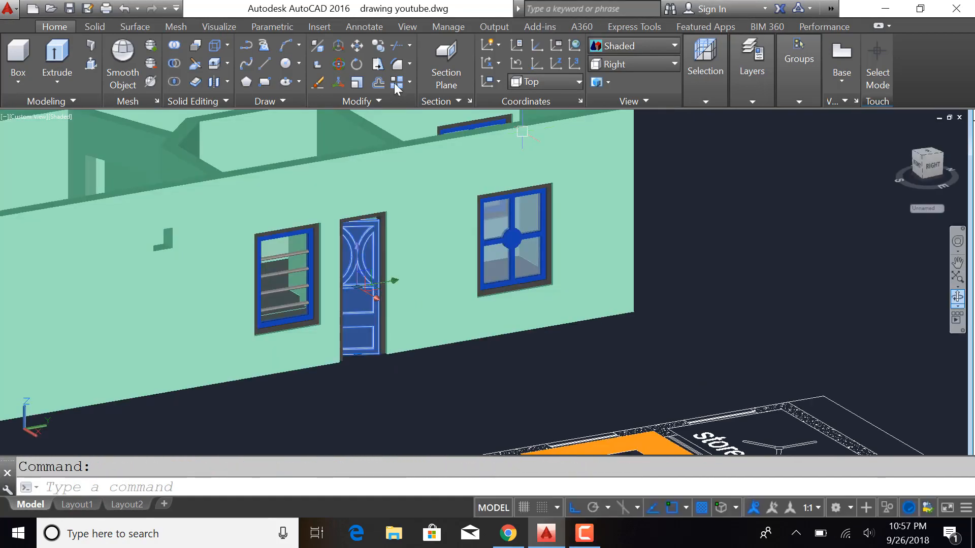
# Step: Turn on materials and textures in the viewport and orbit the house to inspect the textured doors and windows
pyautogui.click(219, 27)
pyautogui.click(633, 67)
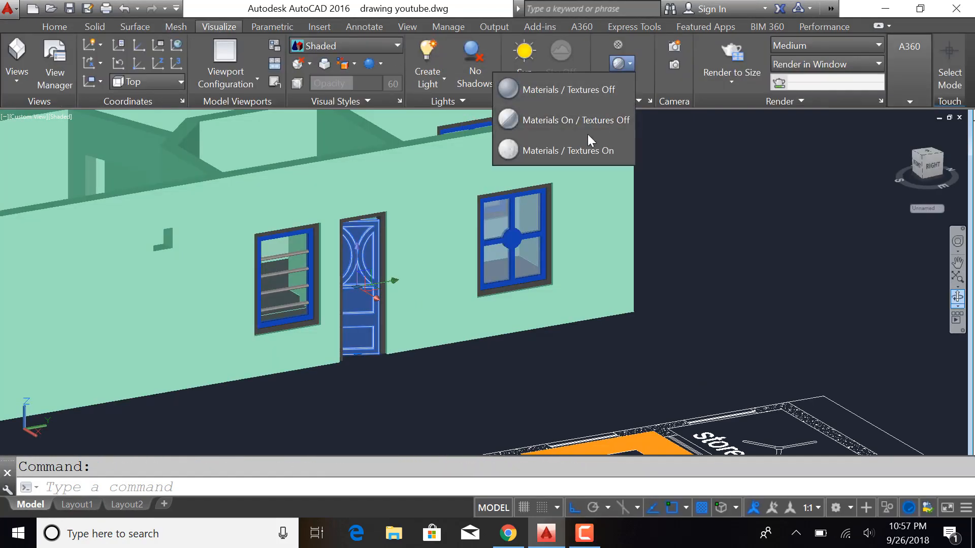
pyautogui.click(581, 149)
pyautogui.scroll(-2, 701, 299)
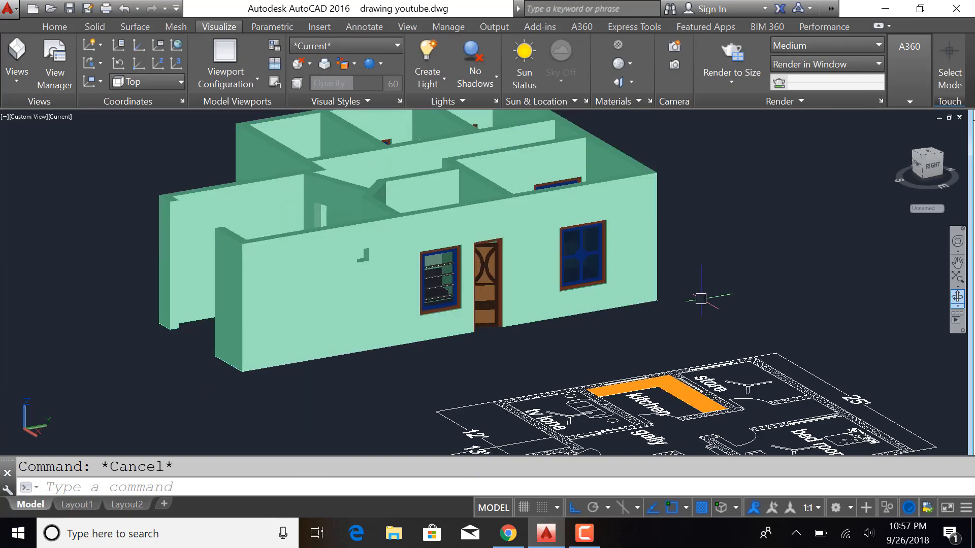
pyautogui.click(954, 300)
pyautogui.moveTo(506, 303)
pyautogui.mouseDown()
pyautogui.moveTo(385, 285)
pyautogui.moveTo(420, 281)
pyautogui.moveTo(513, 314)
pyautogui.mouseUp()
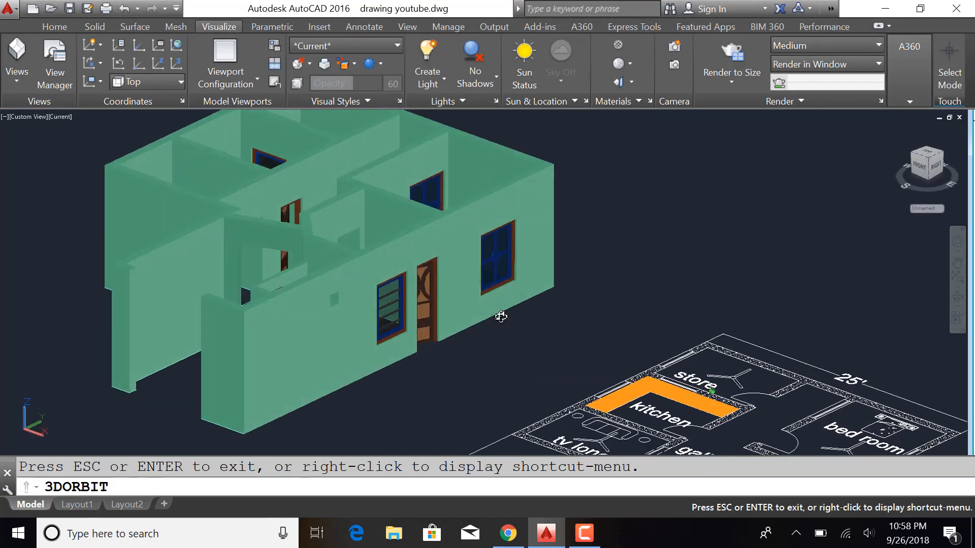